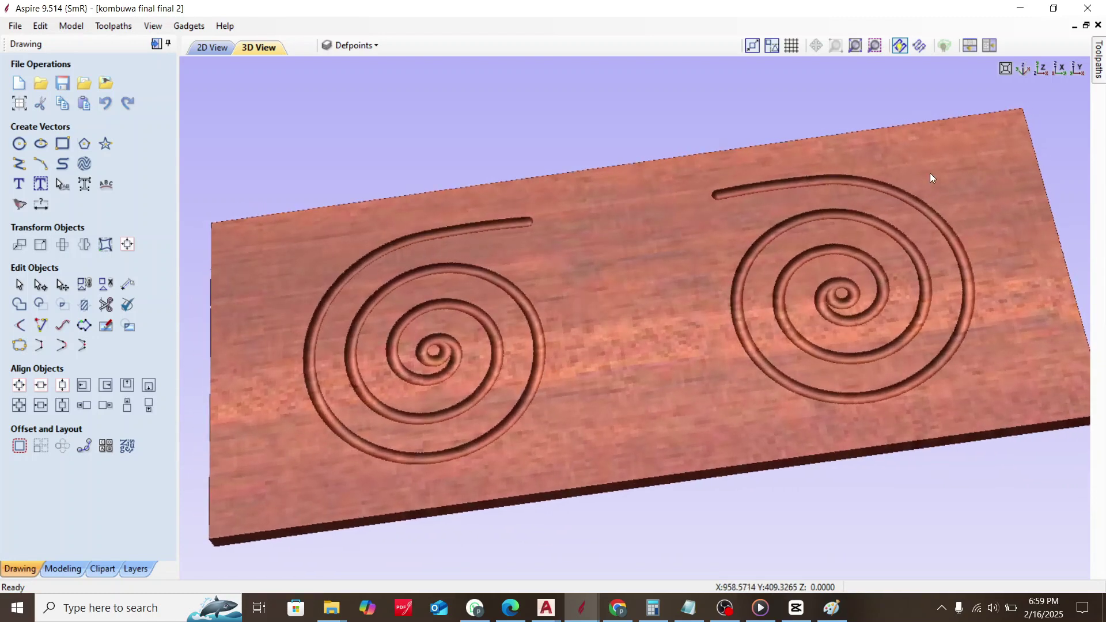
# Fit the carved board in the 3D view and orbit around it to examine both spiral grooves
pyautogui.click(1006, 68)
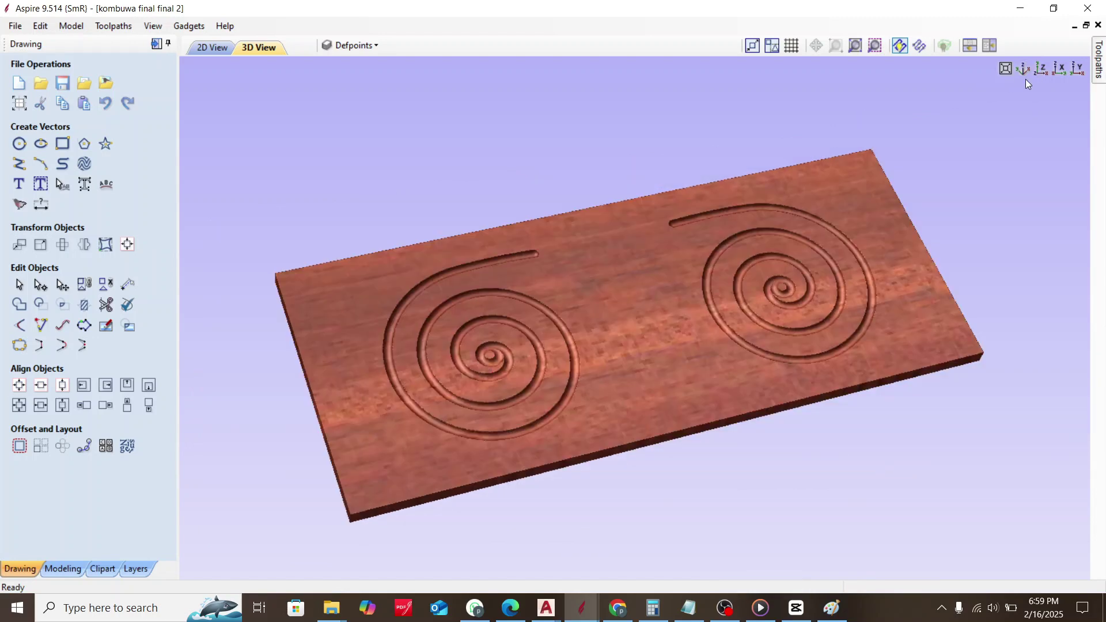
pyautogui.moveTo(647, 333); pyautogui.dragTo(542, 288)
pyautogui.moveTo(715, 346); pyautogui.dragTo(659, 427)
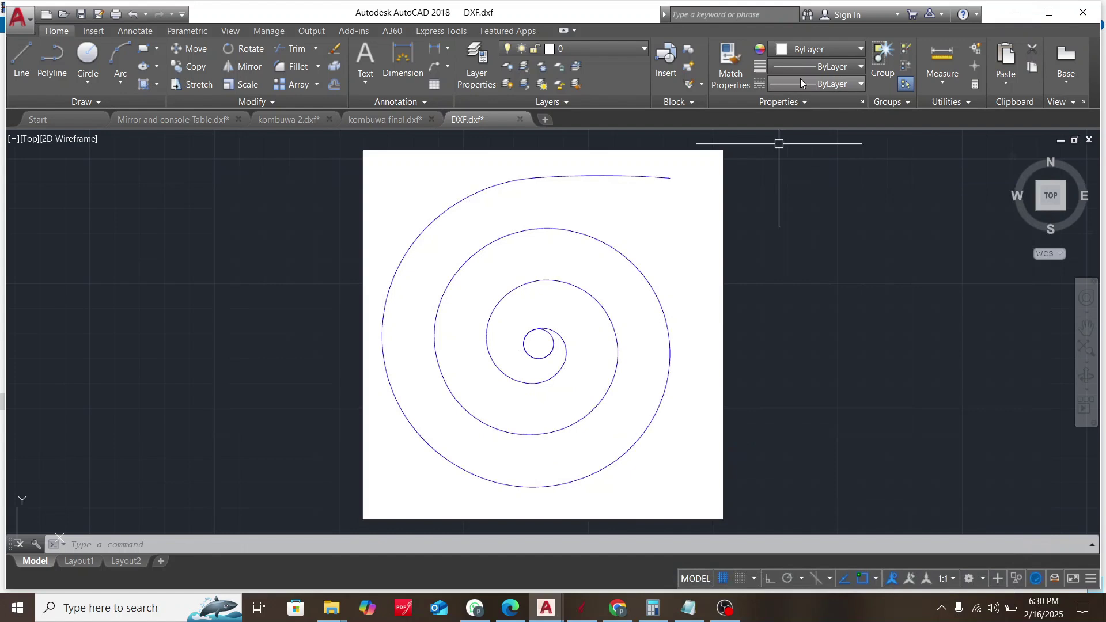
# Set the current object colour to Red and begin a polyline at the top of the reference image's central circle
pyautogui.click(800, 51)
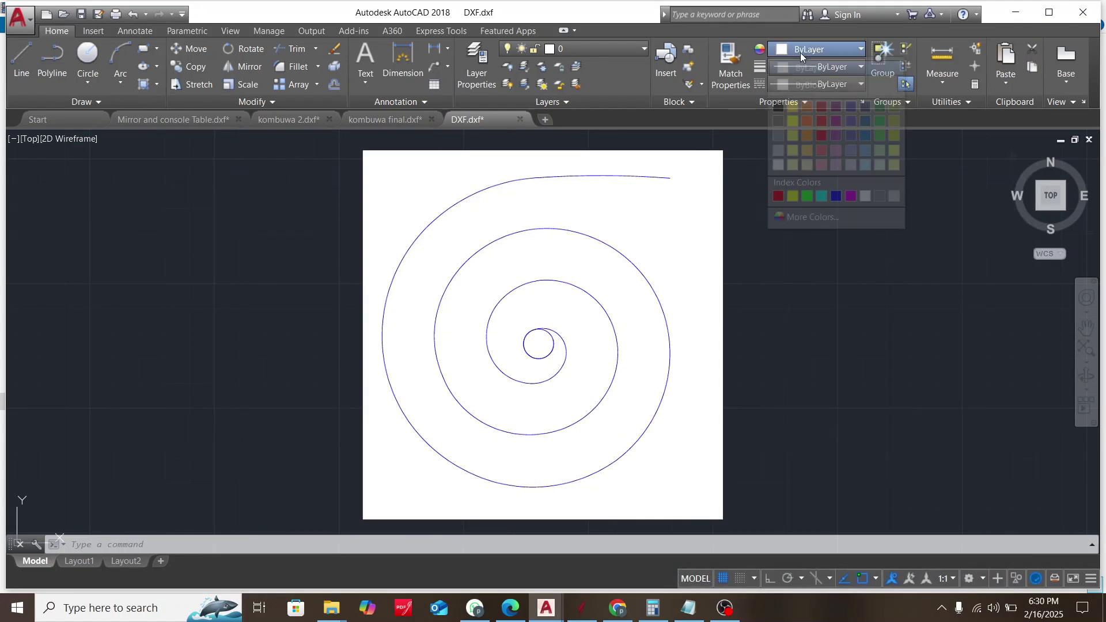
pyautogui.click(778, 193)
pyautogui.scroll(4, 557, 362)
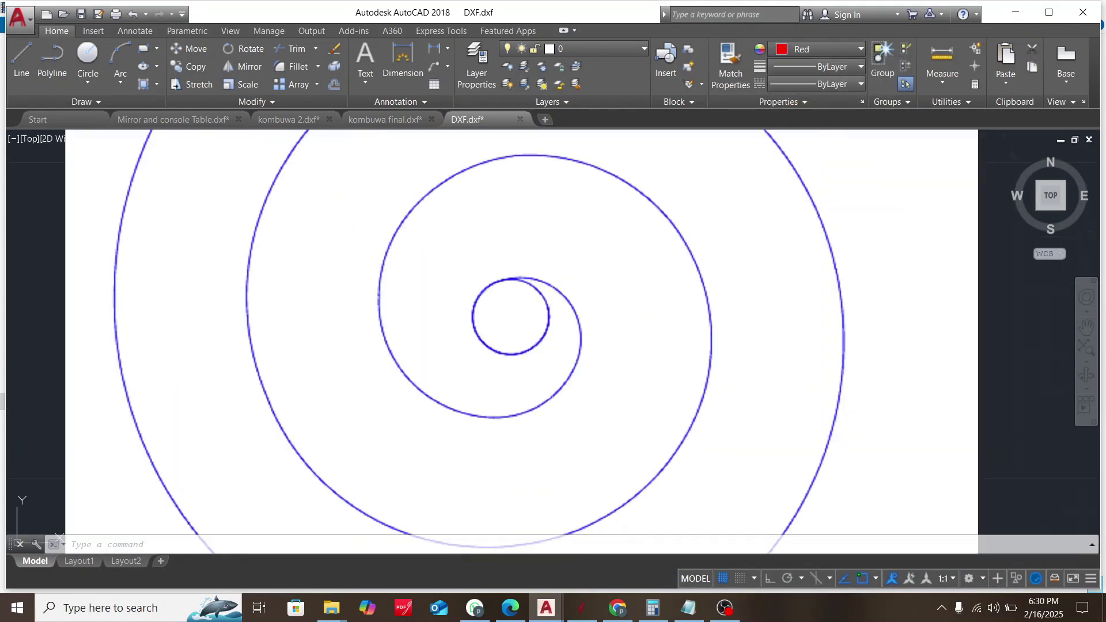
pyautogui.scroll(4, 527, 289)
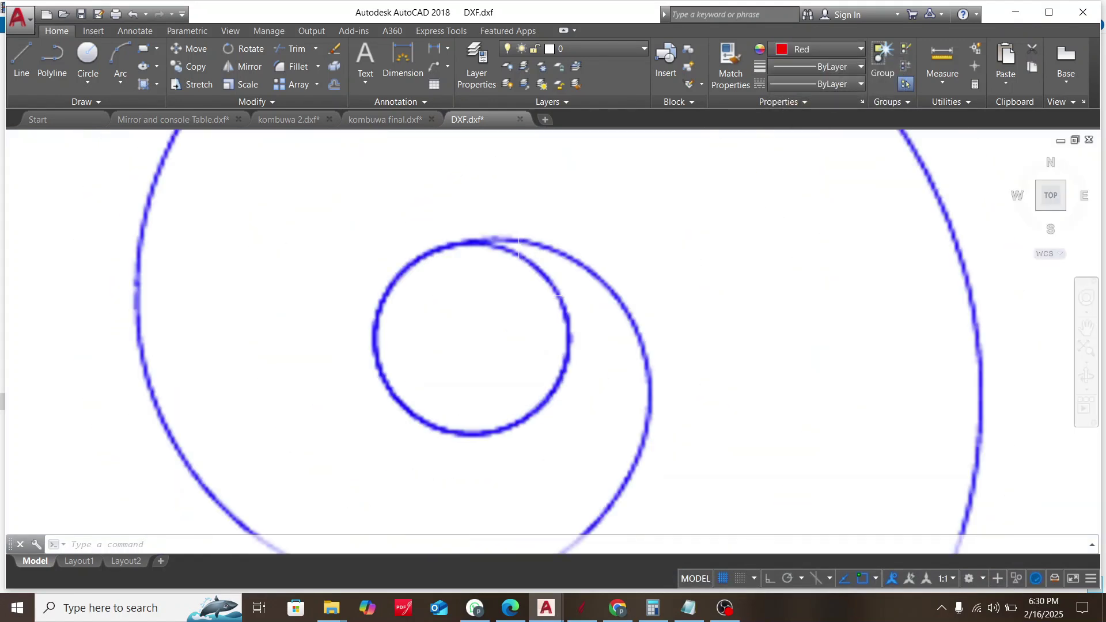
pyautogui.press('Return')
pyautogui.scroll(2, 490, 242)
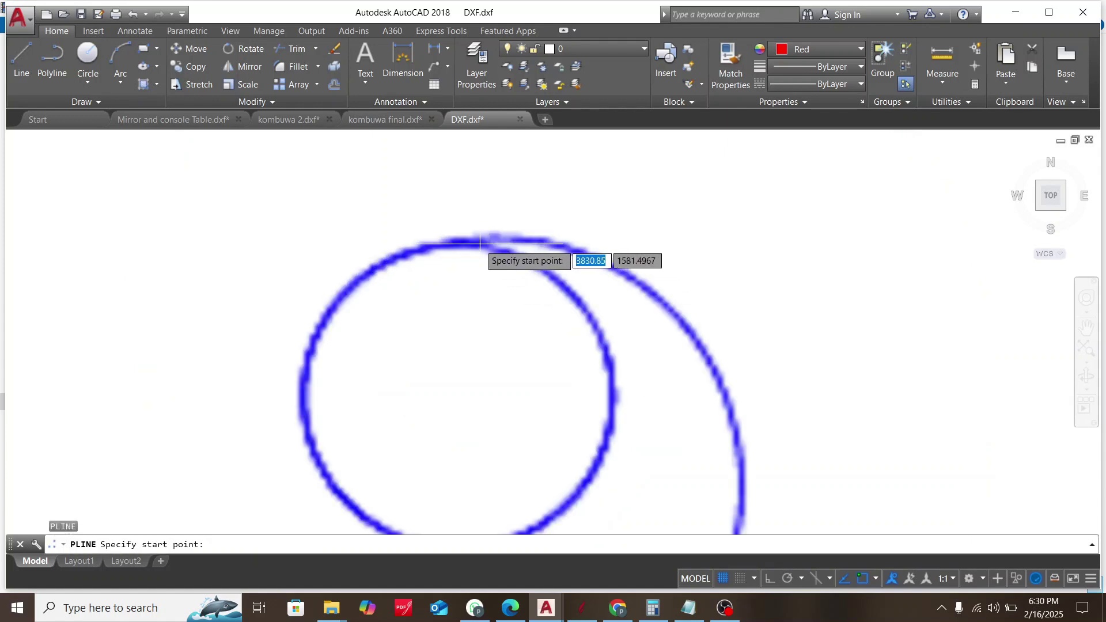
pyautogui.click(480, 243)
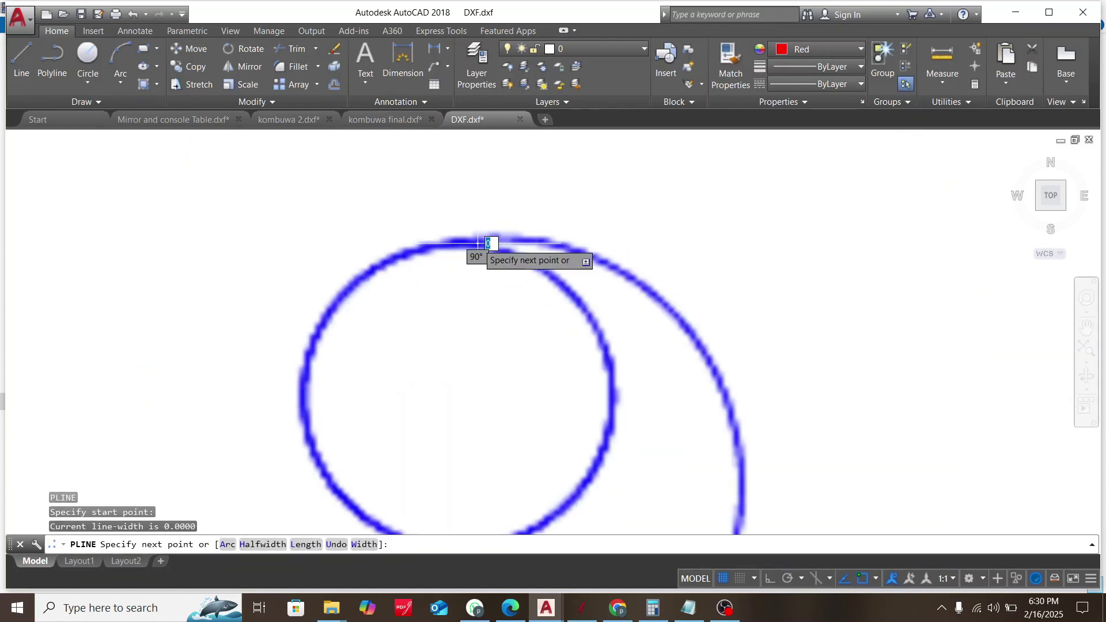
# Trace the right half of the central circle with a polyline arc defined by a second point and an end point
pyautogui.write('a')
pyautogui.press('Return')
pyautogui.write('se')
pyautogui.press('Return')
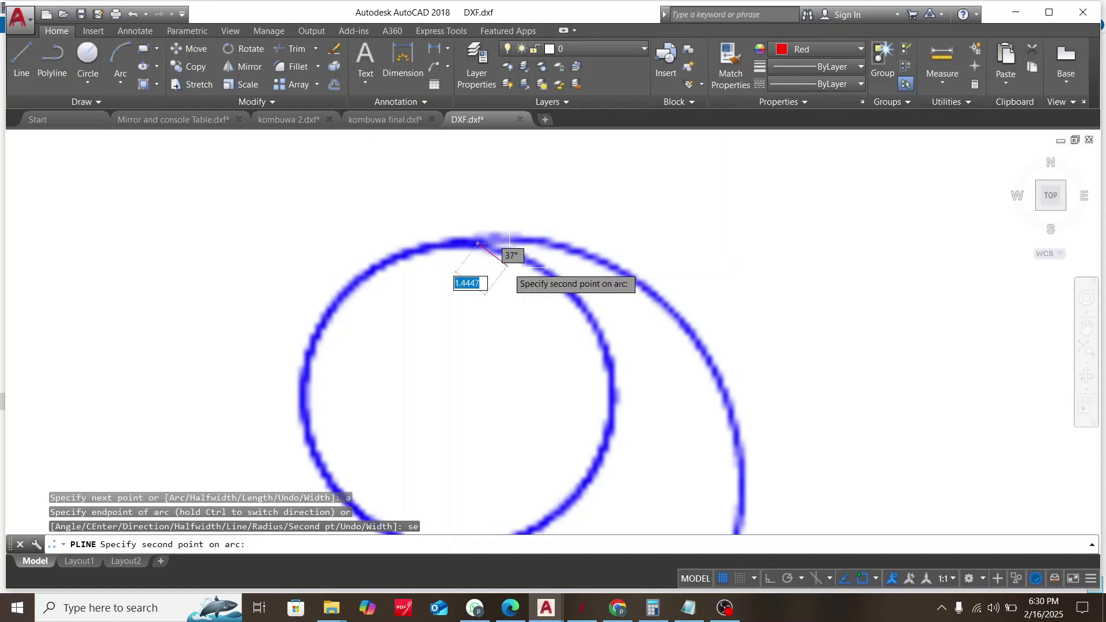
pyautogui.click(573, 291)
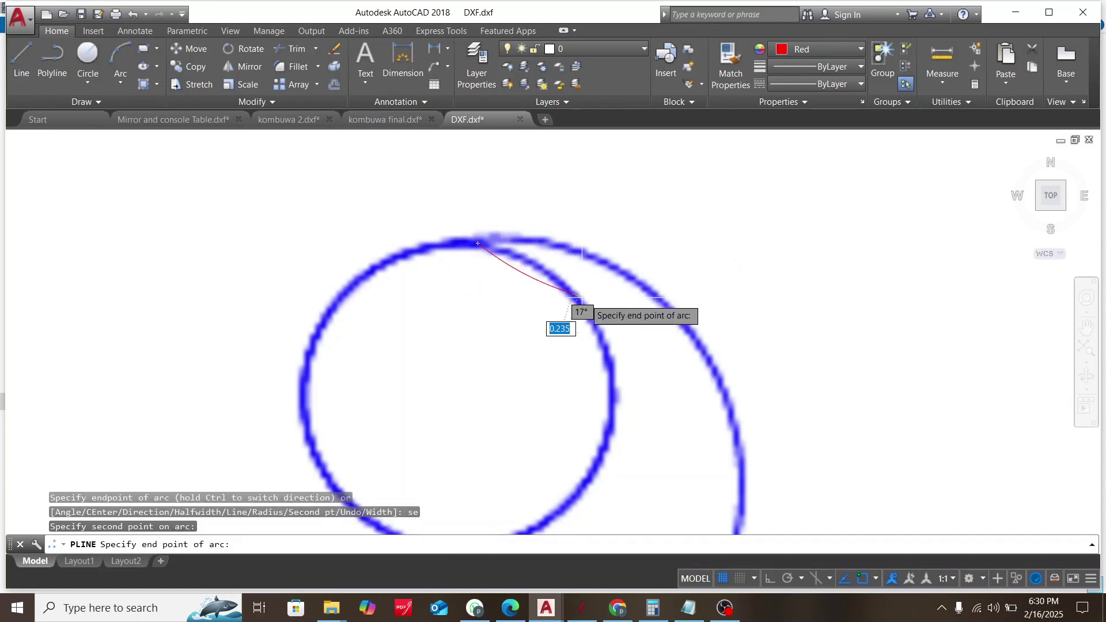
pyautogui.scroll(-3, 577, 322)
pyautogui.scroll(3, 662, 404)
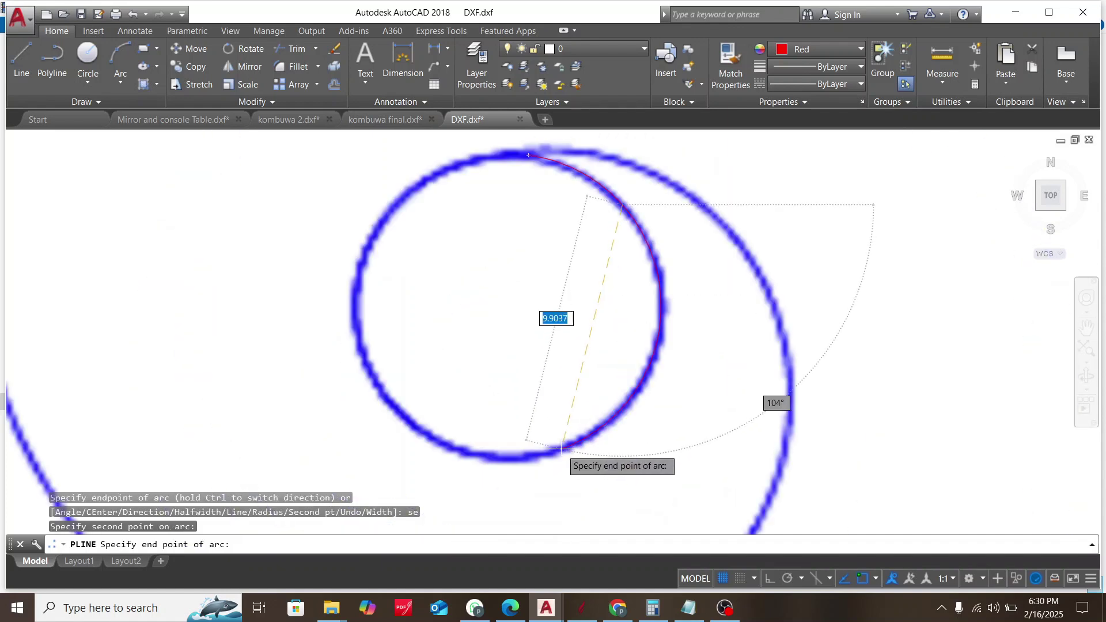
pyautogui.click(564, 450)
# Close the central circle with a second three-point arc along its left side back to the start point, and end the polyline
pyautogui.write('se')
pyautogui.press('Return')
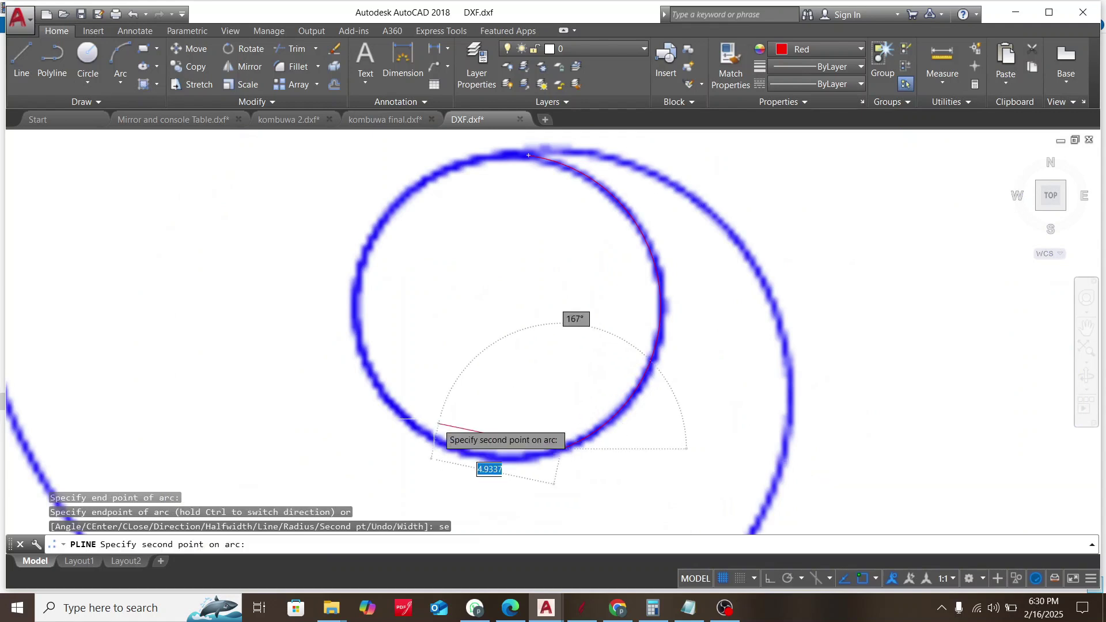
pyautogui.click(378, 385)
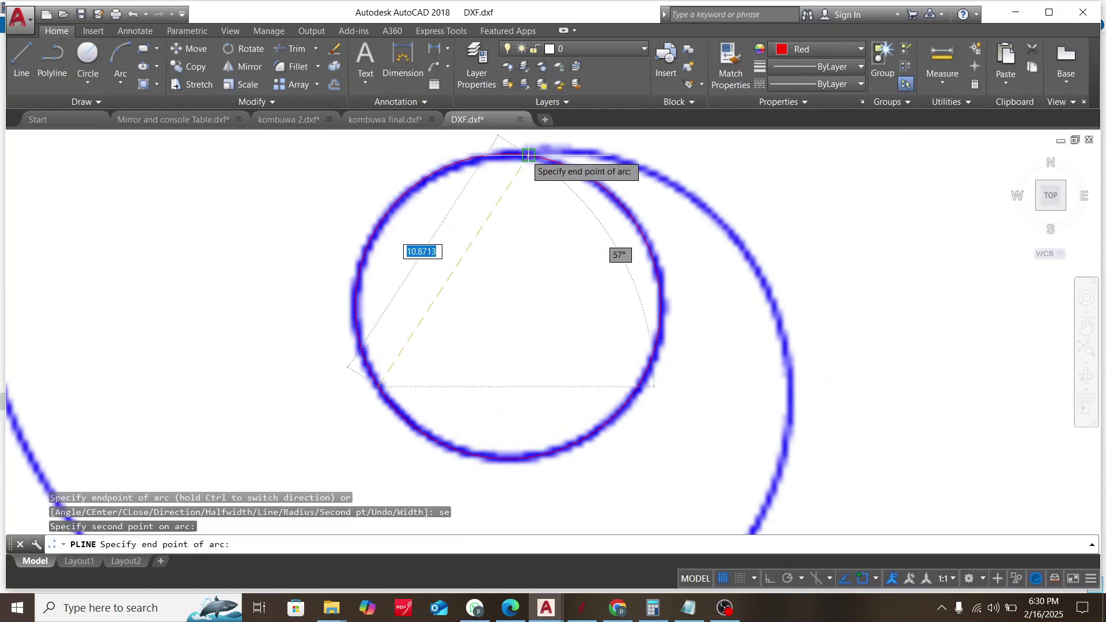
pyautogui.click(528, 155)
pyautogui.scroll(-3, 528, 158)
pyautogui.scroll(3, 556, 219)
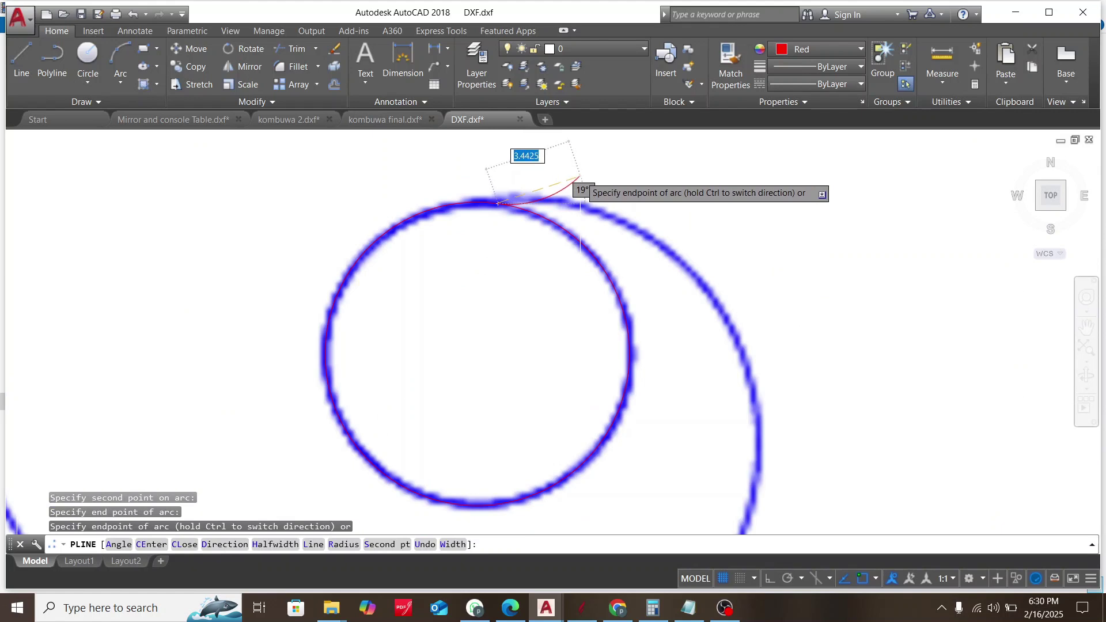
pyautogui.press('Escape')
# Begin a new polyline at the top of the central circle and trace the spiral's first upper-right stretch with a three-point arc
pyautogui.scroll(2, 459, 202)
pyautogui.press('Return')
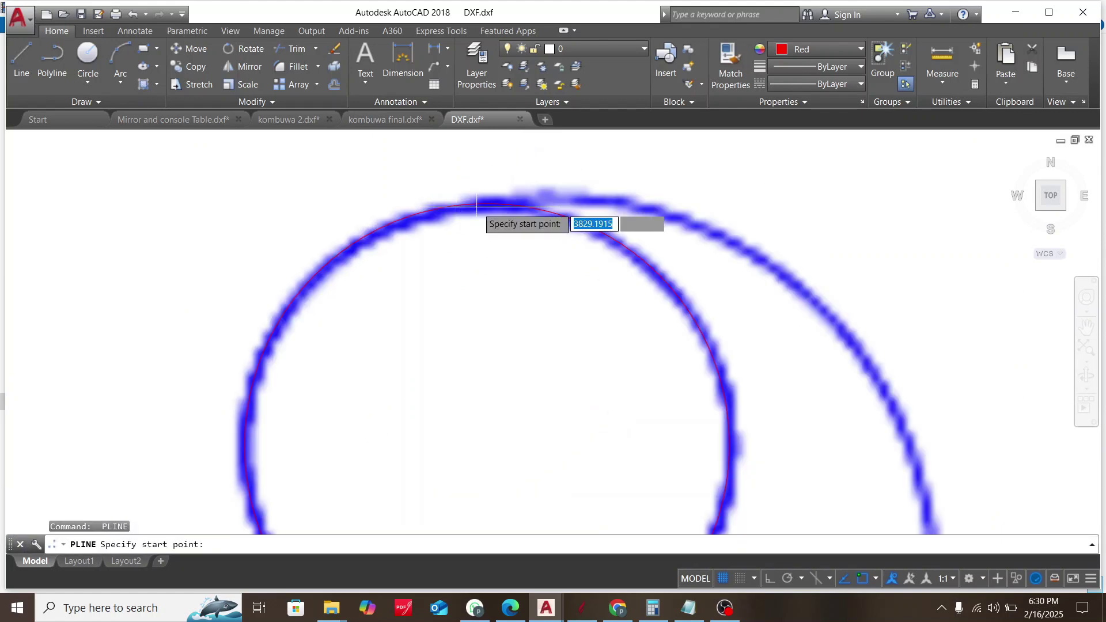
pyautogui.click(487, 203)
pyautogui.write('a')
pyautogui.press('Return')
pyautogui.write('se')
pyautogui.press('Return')
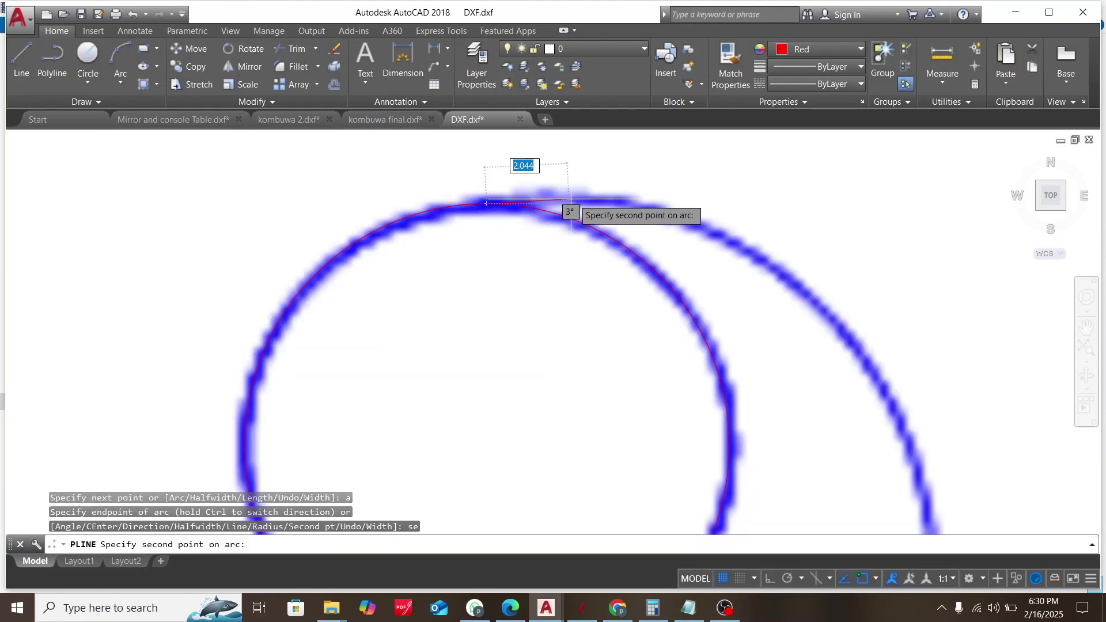
pyautogui.click(576, 199)
pyautogui.scroll(-3, 761, 263)
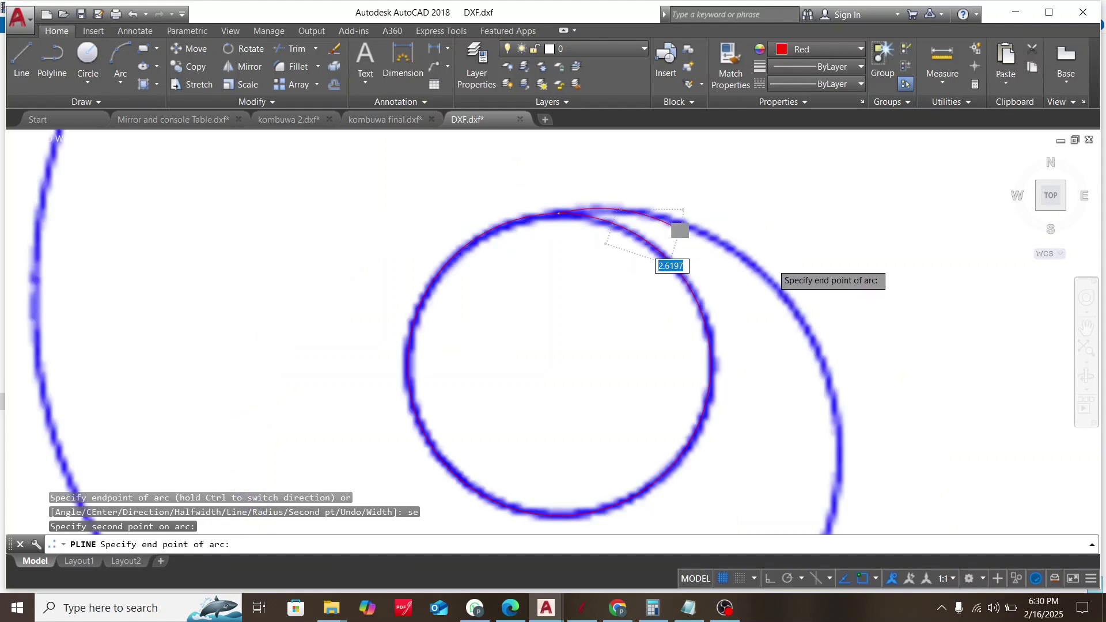
pyautogui.click(799, 317)
# Continue the spiral polyline with a three-point arc down the right side of the innermost turn
pyautogui.write('se')
pyautogui.scroll(-2, 801, 321)
pyautogui.press('Return')
pyautogui.scroll(2, 804, 331)
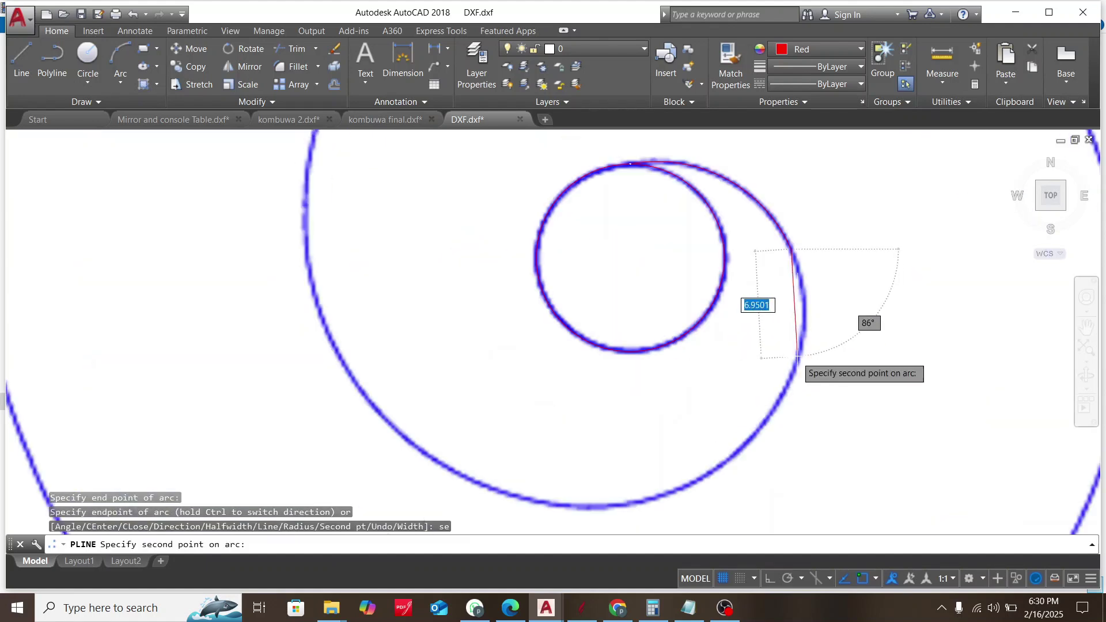
pyautogui.click(804, 333)
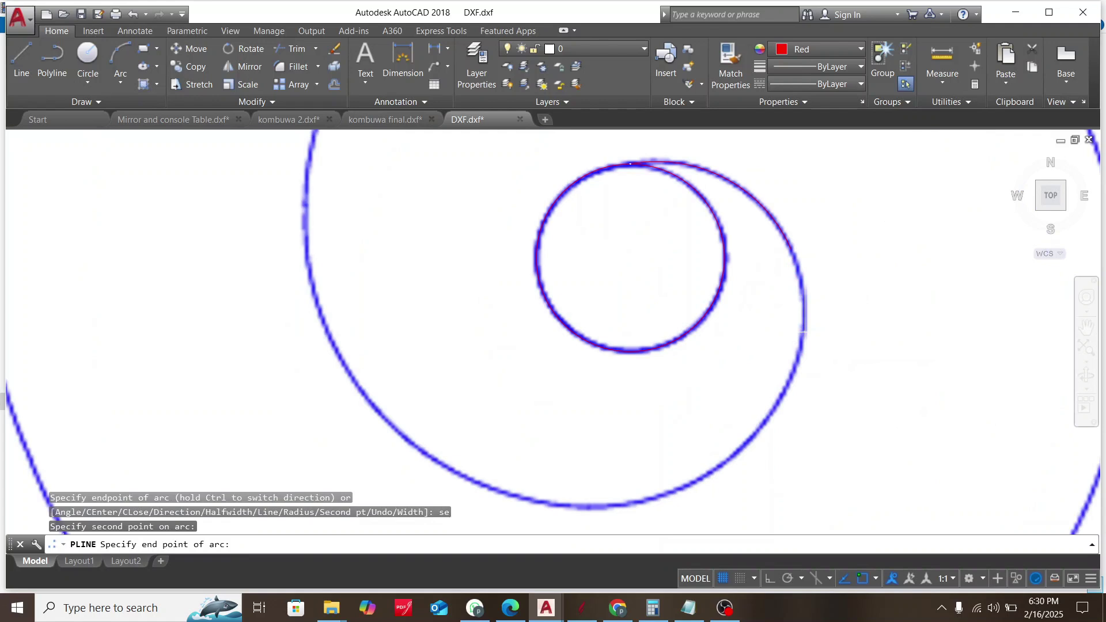
pyautogui.click(763, 425)
# Add a three-point arc tracing the innermost turn from its lower right to just past its lowest point
pyautogui.write('se')
pyautogui.press('Return')
pyautogui.scroll(-2, 749, 423)
pyautogui.scroll(2, 738, 424)
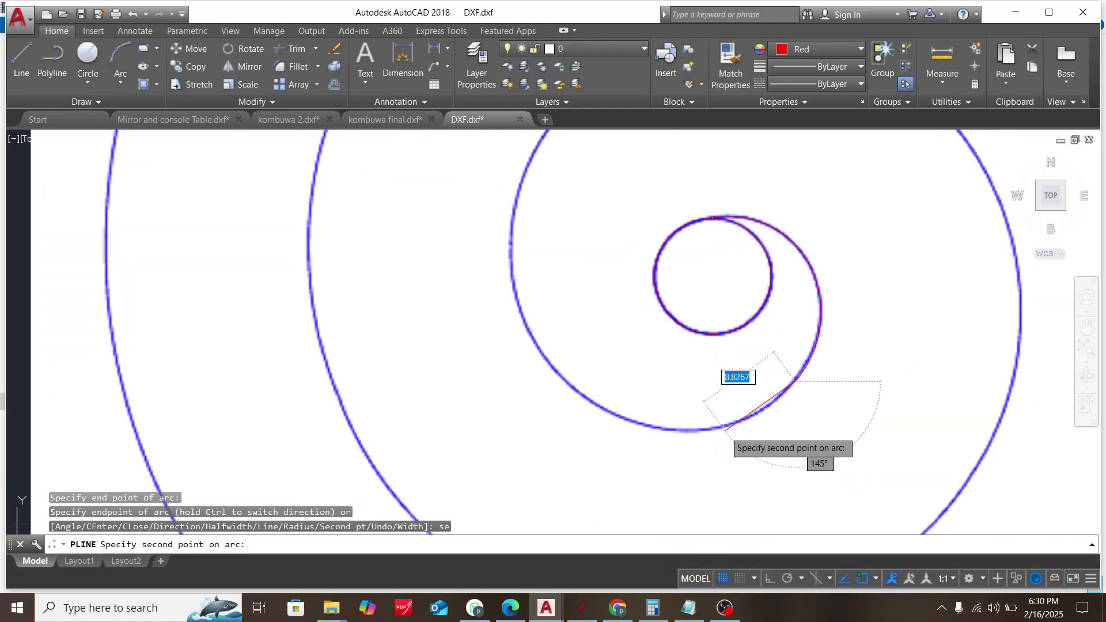
pyautogui.click(736, 422)
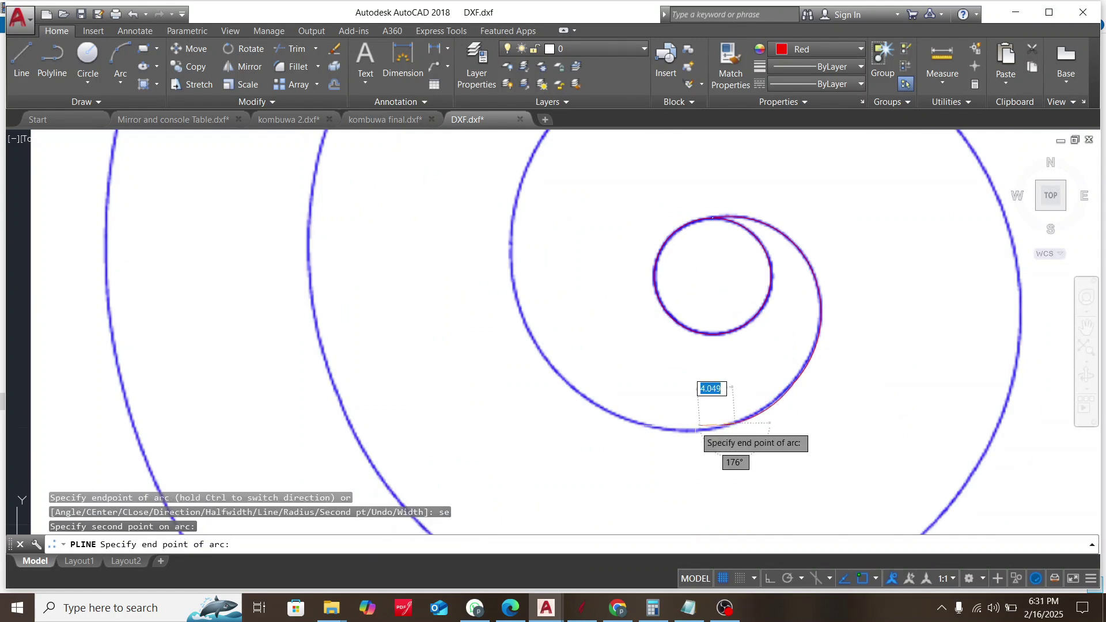
pyautogui.click(666, 429)
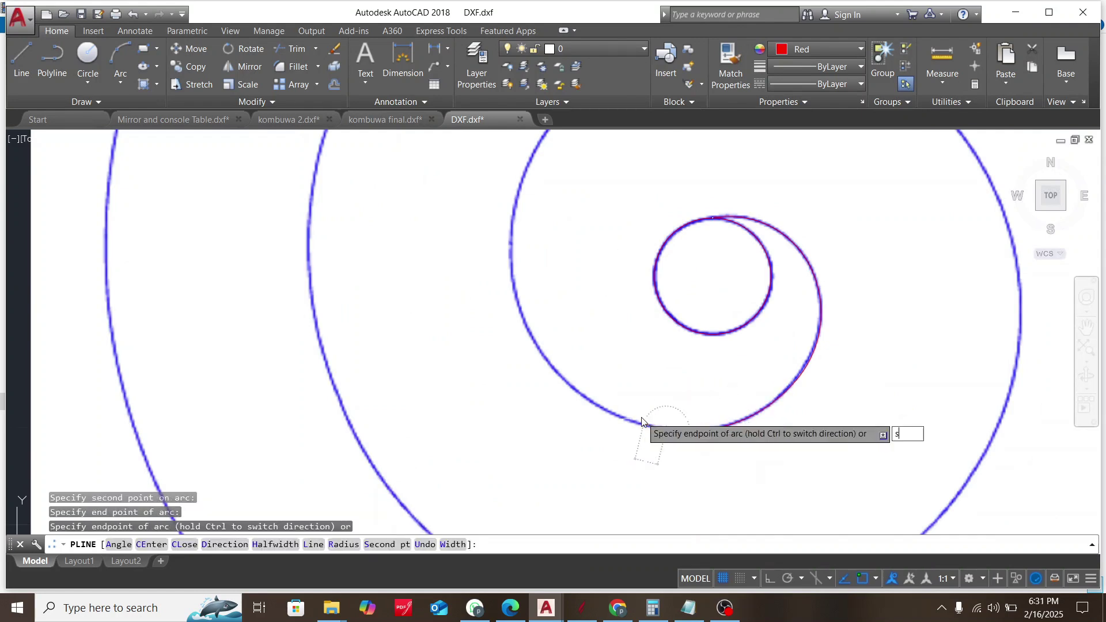
# Extend the spiral polyline with a three-point arc from below the central circle up to the turn's leftmost point
pyautogui.write('se')
pyautogui.press('Return')
pyautogui.scroll(-3, 634, 426)
pyautogui.scroll(3, 611, 418)
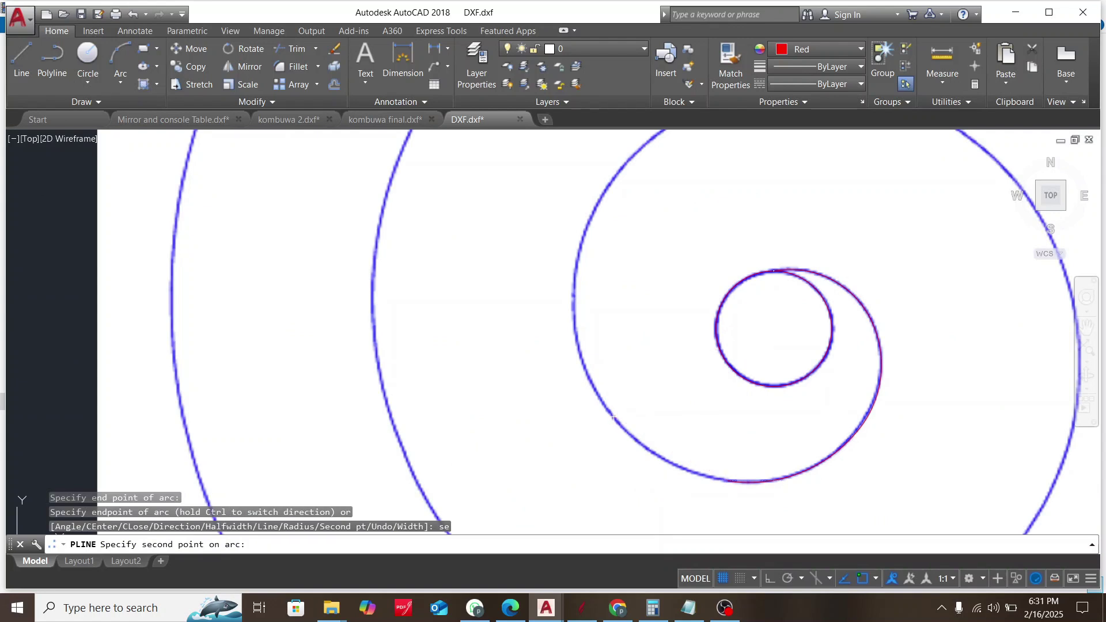
pyautogui.click(612, 415)
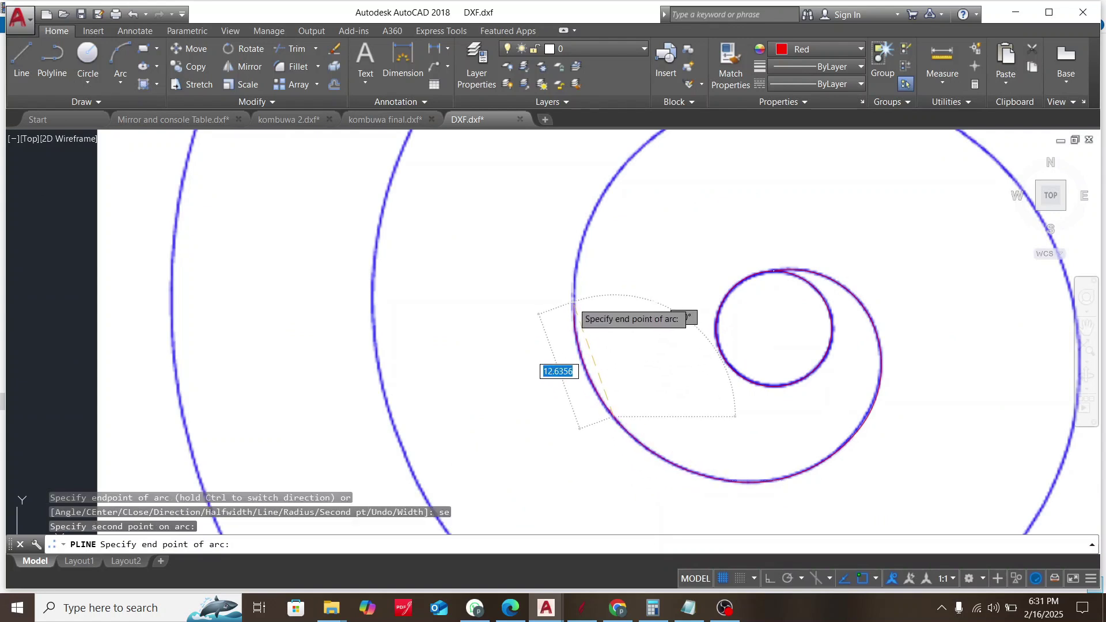
pyautogui.click(575, 303)
# Trace the upper-left stretch of the spiral beyond the leftmost point with another three-point arc
pyautogui.scroll(-3, 574, 304)
pyautogui.write('se')
pyautogui.press('Return')
pyautogui.scroll(5, 553, 300)
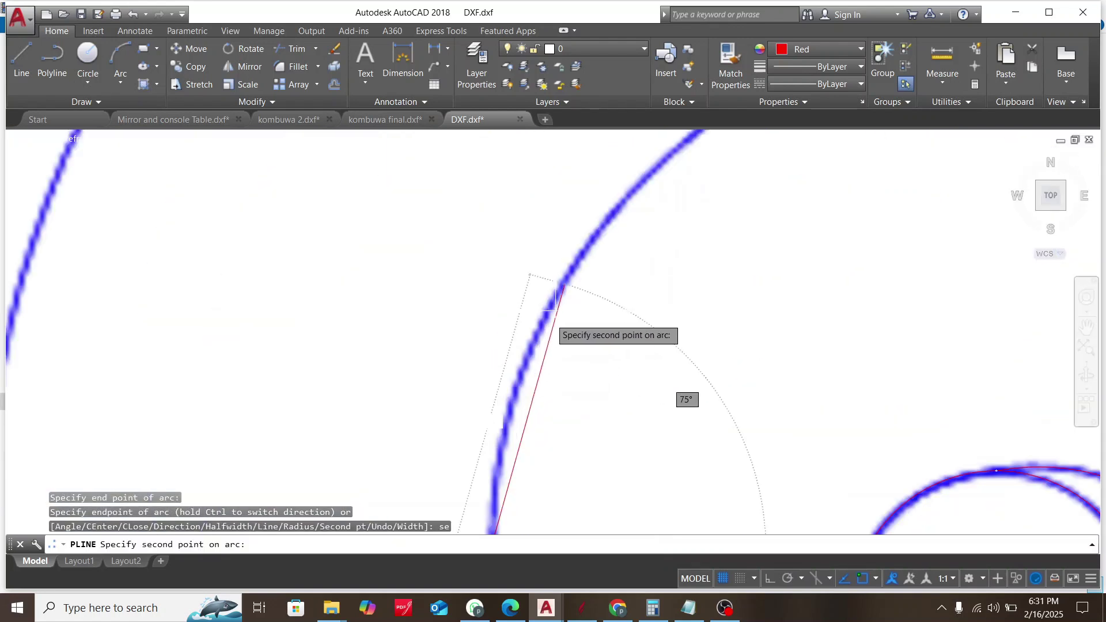
pyautogui.click(545, 319)
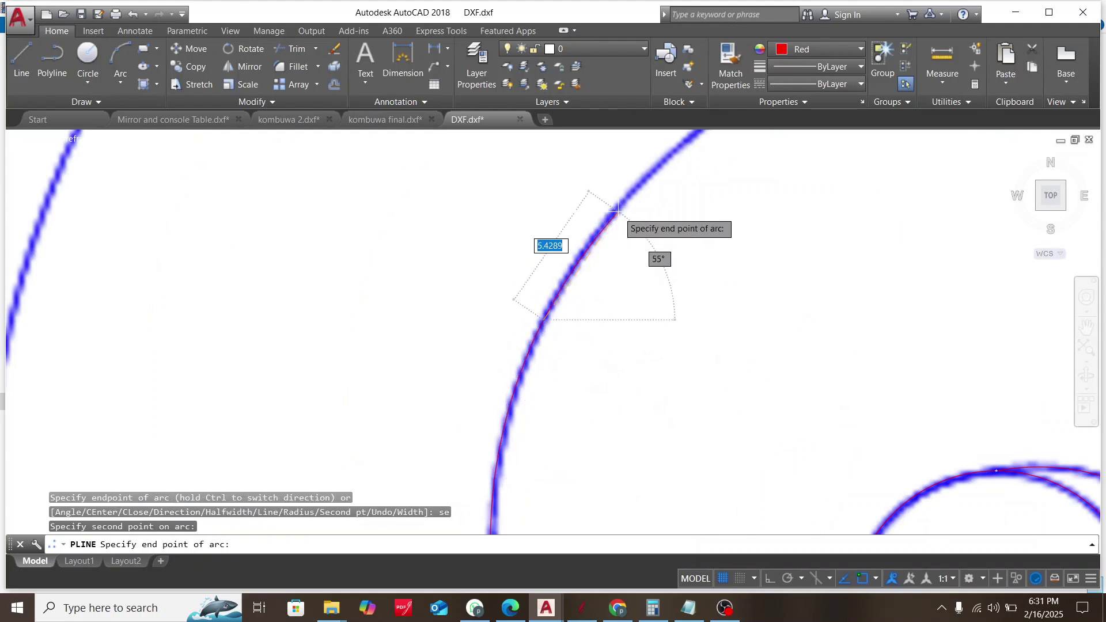
pyautogui.click(614, 213)
# Carry the spiral polyline over the top of the turn above the central circle with a three-point arc
pyautogui.scroll(-3, 612, 228)
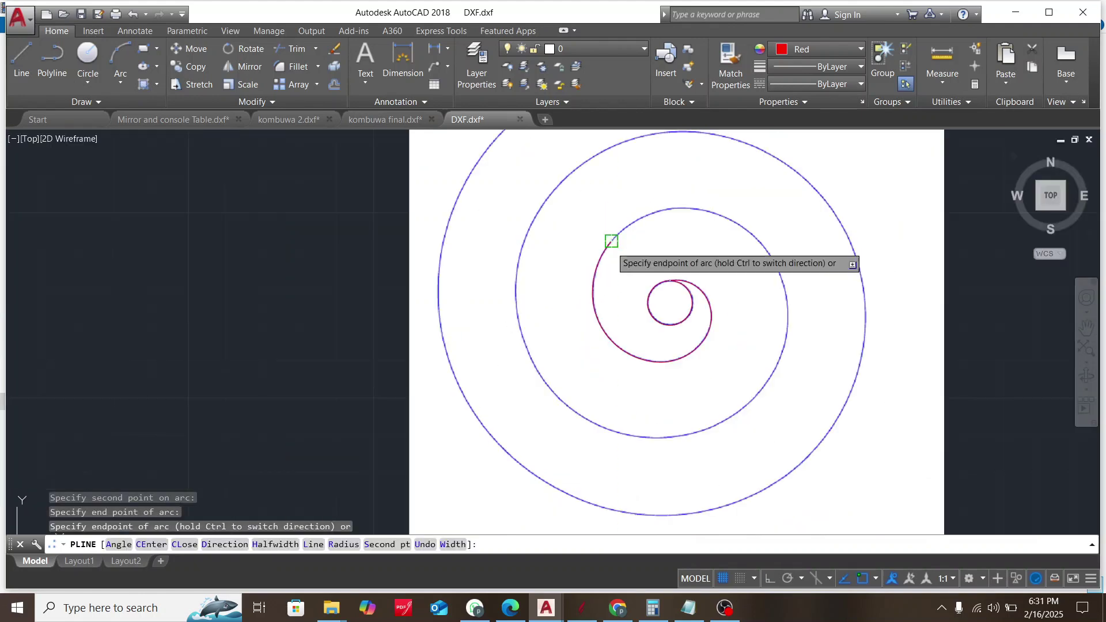
pyautogui.write('se')
pyautogui.press('Return')
pyautogui.scroll(4, 610, 240)
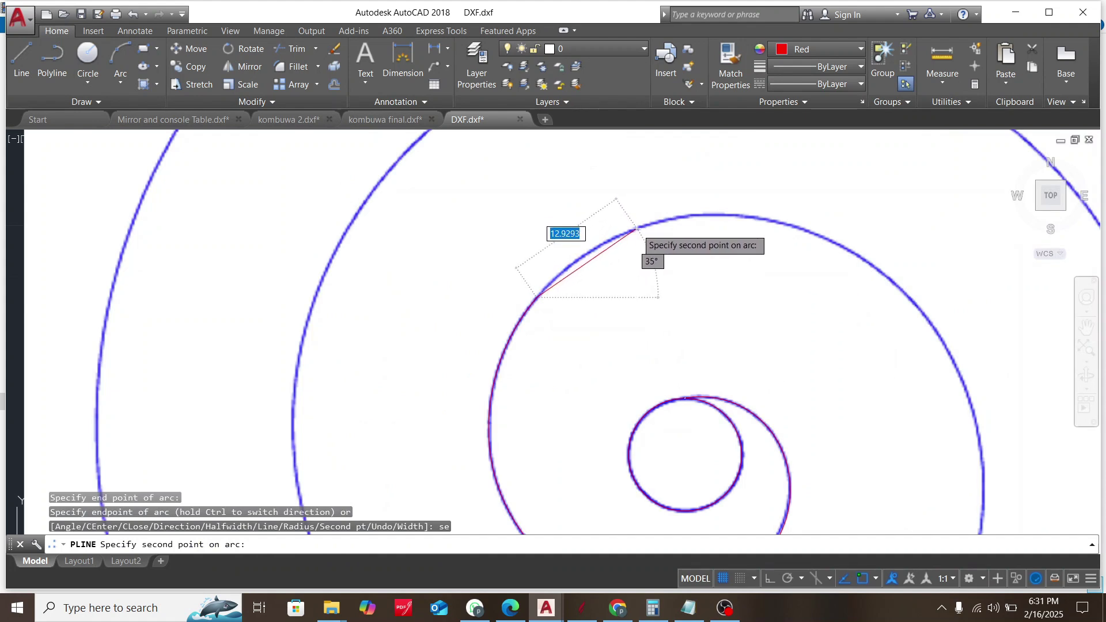
pyautogui.click(637, 230)
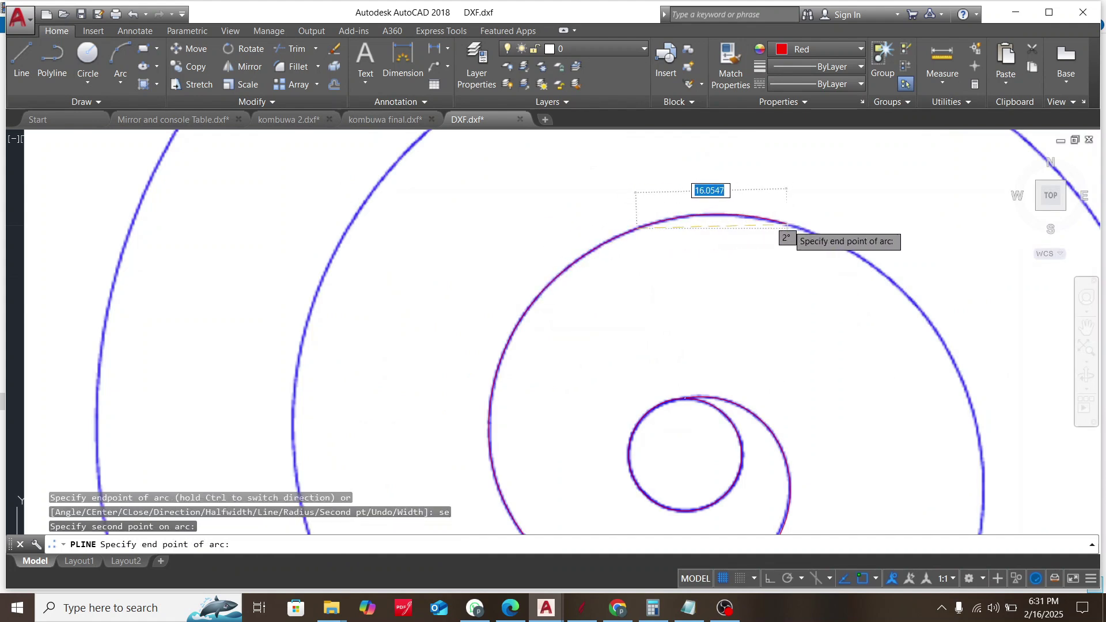
pyautogui.click(787, 226)
# Trace the spiral's upper-right curve from the top of the second turn toward its right side with a three-point arc
pyautogui.scroll(-3, 830, 254)
pyautogui.write('se')
pyautogui.press('Return')
pyautogui.scroll(3, 847, 323)
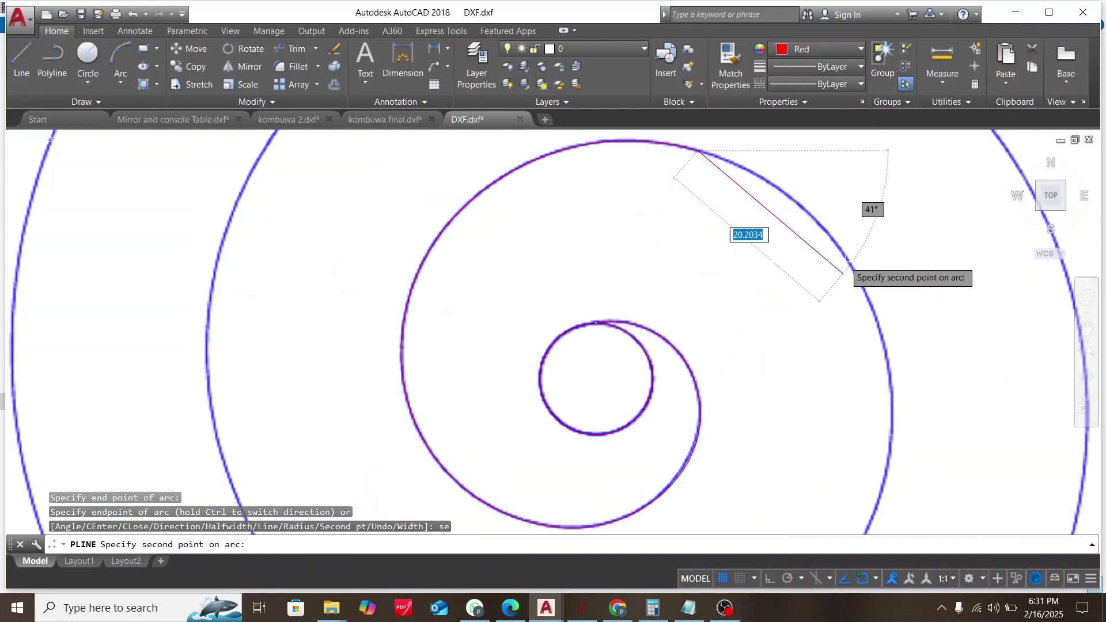
pyautogui.click(818, 223)
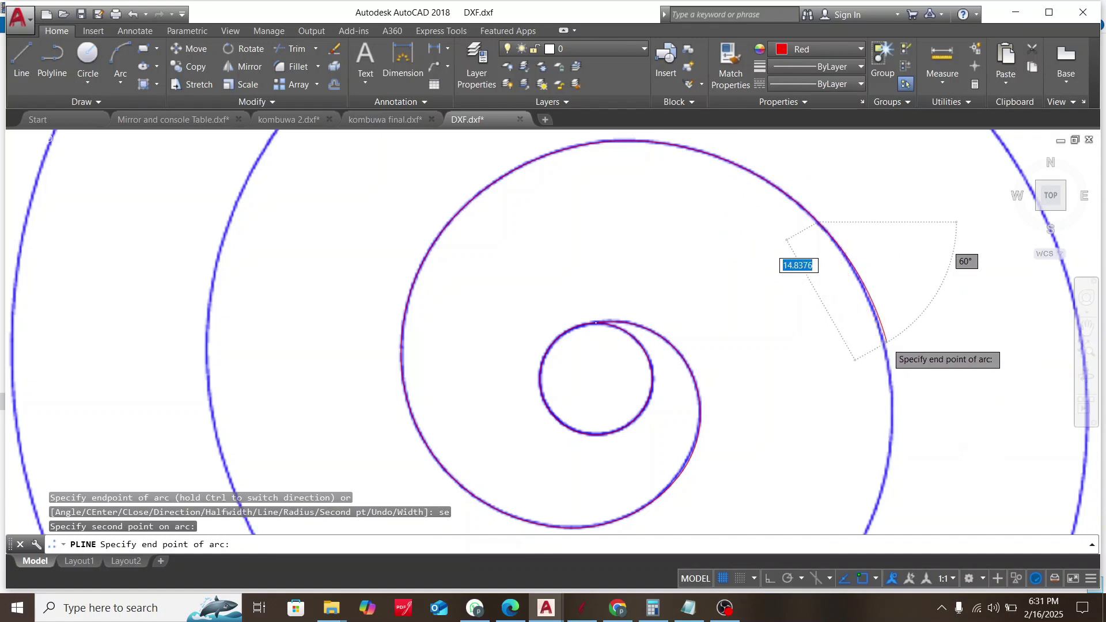
pyautogui.scroll(4, 887, 340)
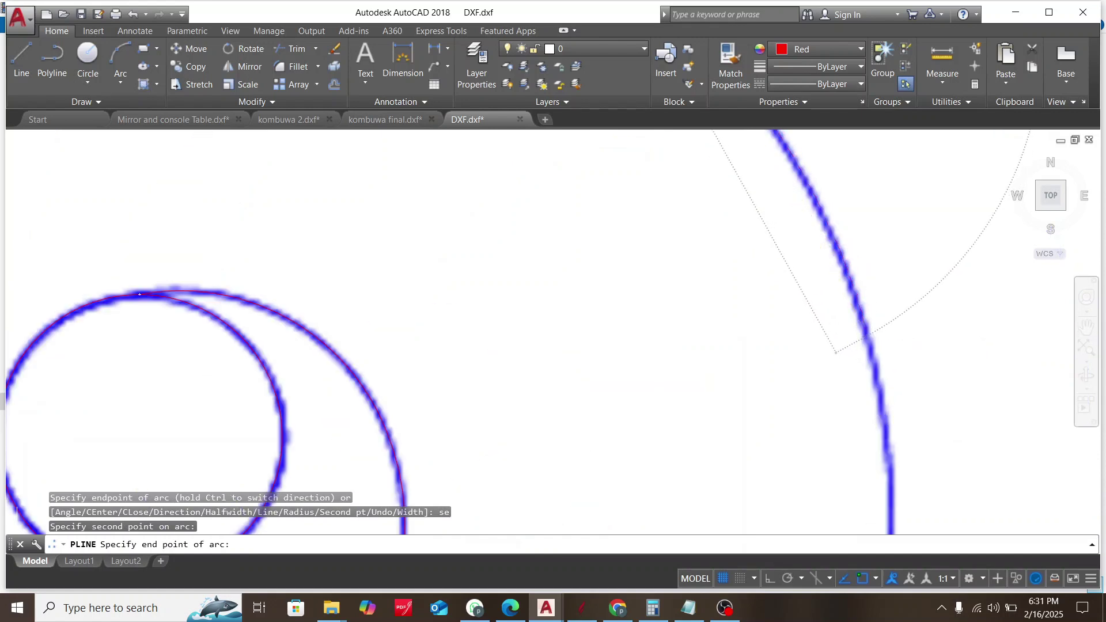
pyautogui.click(868, 336)
# Add a three-point arc around the rightmost part of the second turn, ending at its lower right
pyautogui.write('se')
pyautogui.press('Return')
pyautogui.scroll(-5, 868, 336)
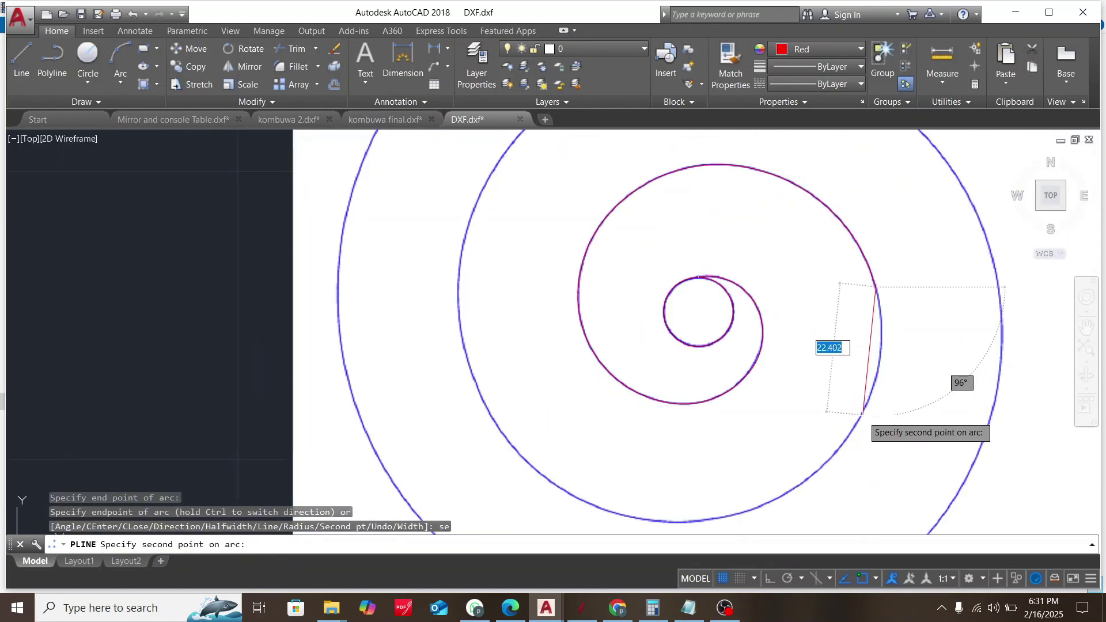
pyautogui.click(877, 287)
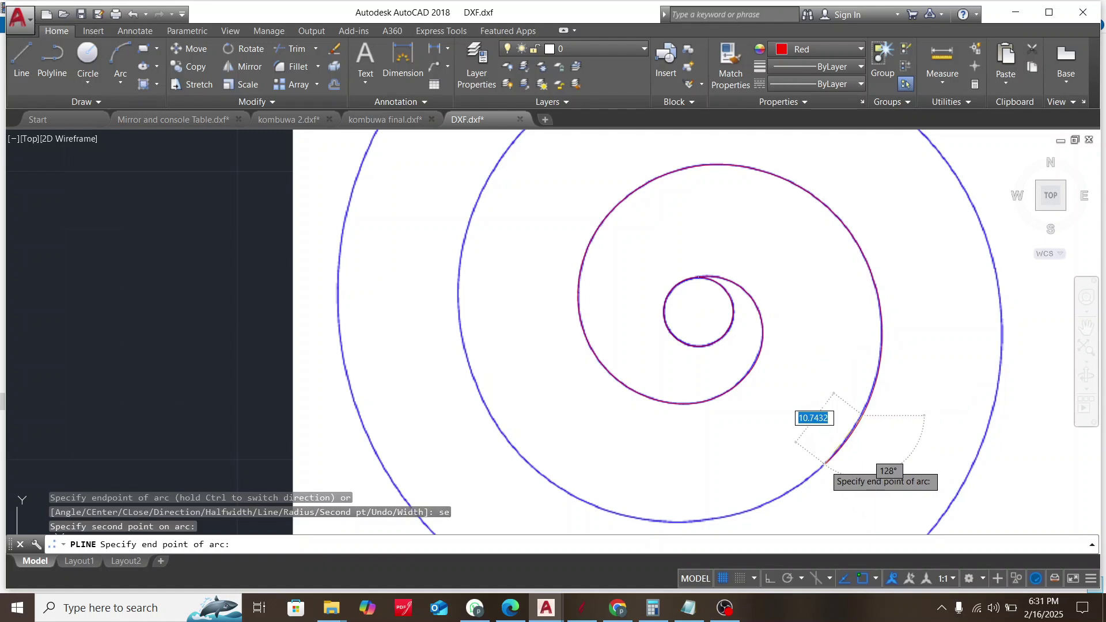
pyautogui.click(825, 465)
# Trace the bottom of the spiral's second turn from its lower right to its lower left with a three-point arc
pyautogui.write('se')
pyautogui.press('Return')
pyautogui.scroll(-2, 800, 428)
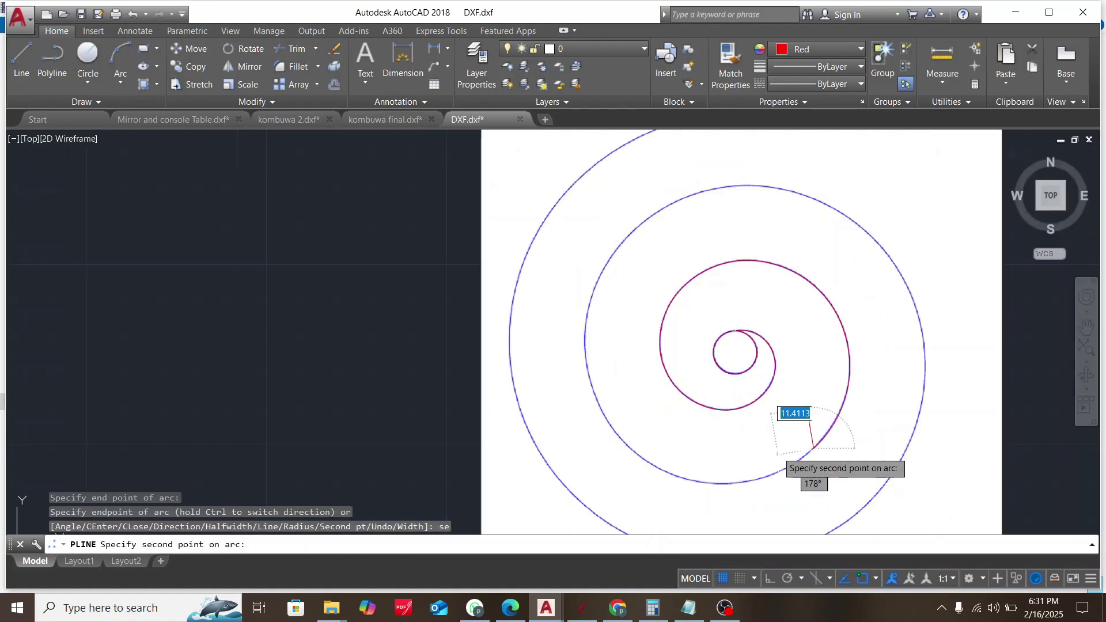
pyautogui.scroll(2, 758, 479)
pyautogui.click(840, 435)
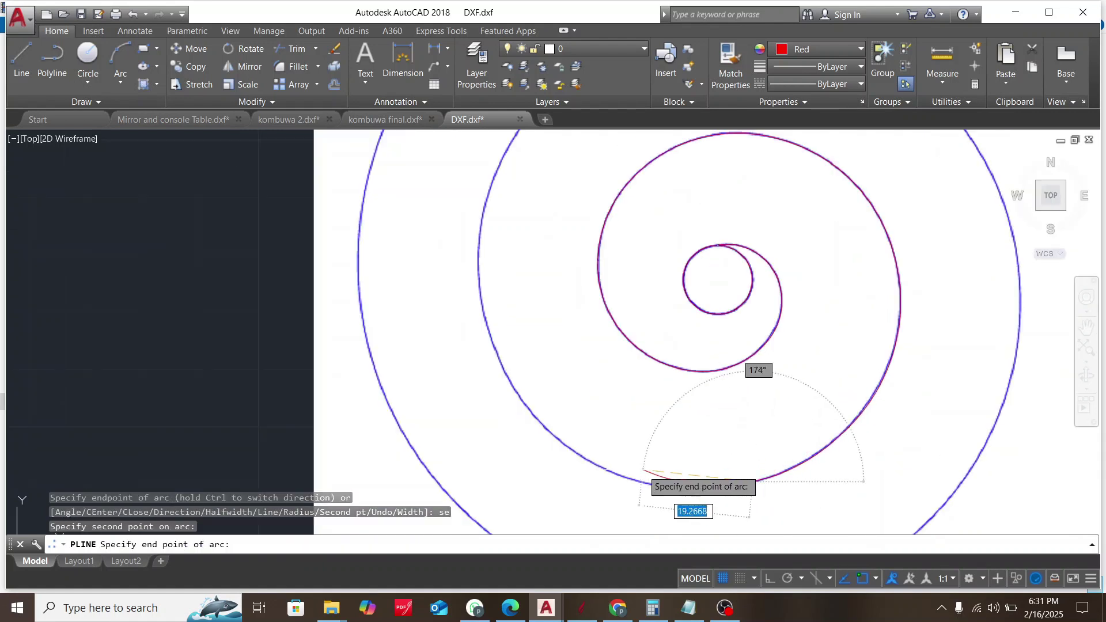
pyautogui.click(617, 474)
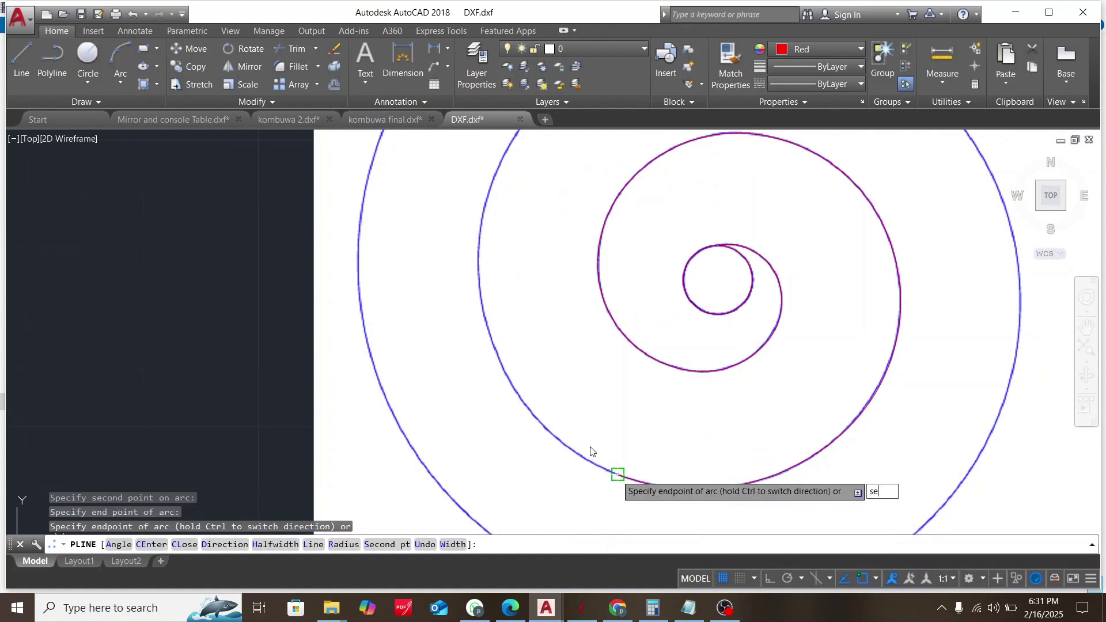
# Continue the polyline from the second turn's lower left up toward its leftmost point with a three-point arc
pyautogui.press('Return')
pyautogui.scroll(-2, 589, 447)
pyautogui.scroll(2, 543, 391)
pyautogui.click(542, 422)
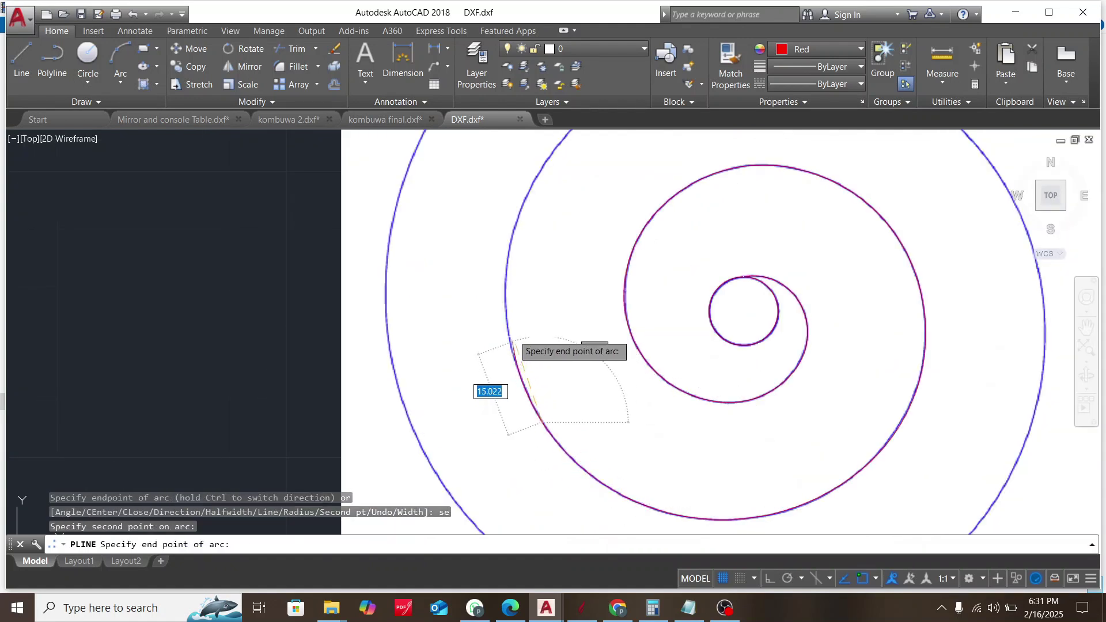
pyautogui.scroll(2, 521, 334)
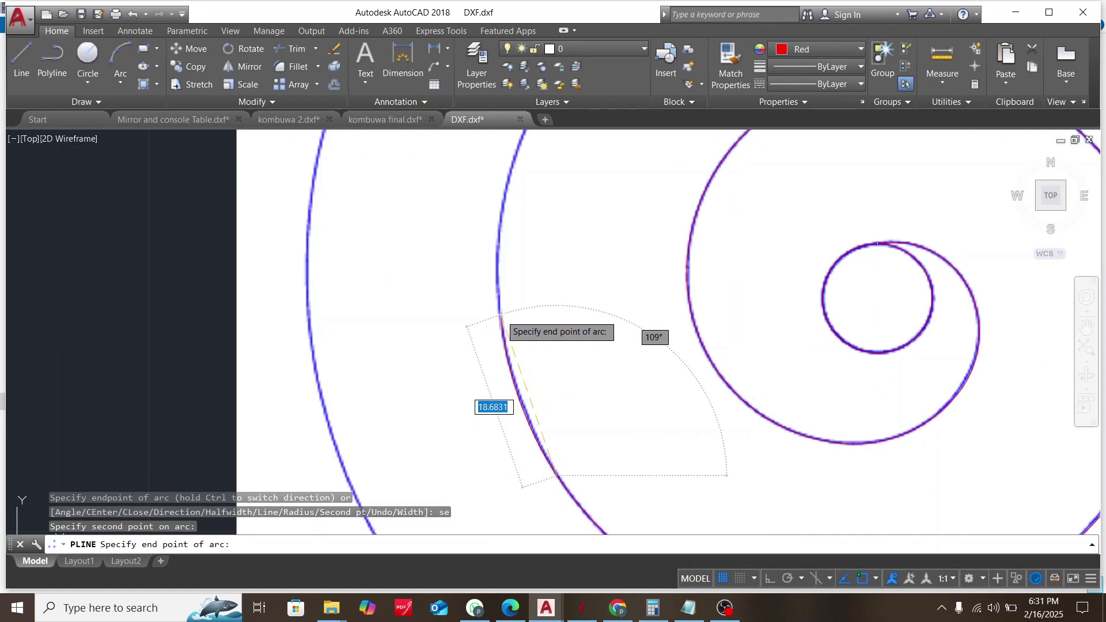
pyautogui.click(500, 316)
# Trace the curve past the leftmost point to the upper left with a three-point arc ending about 22.6 units beyond its second point
pyautogui.scroll(-2, 500, 316)
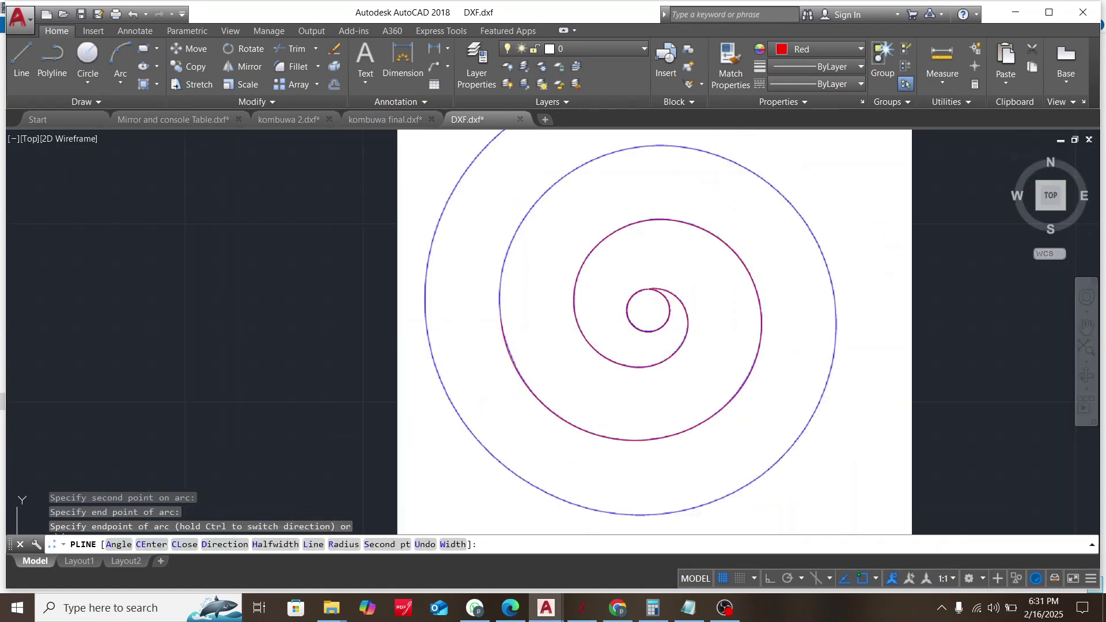
pyautogui.write('se')
pyautogui.press('Return')
pyautogui.scroll(2, 493, 313)
pyautogui.click(494, 318)
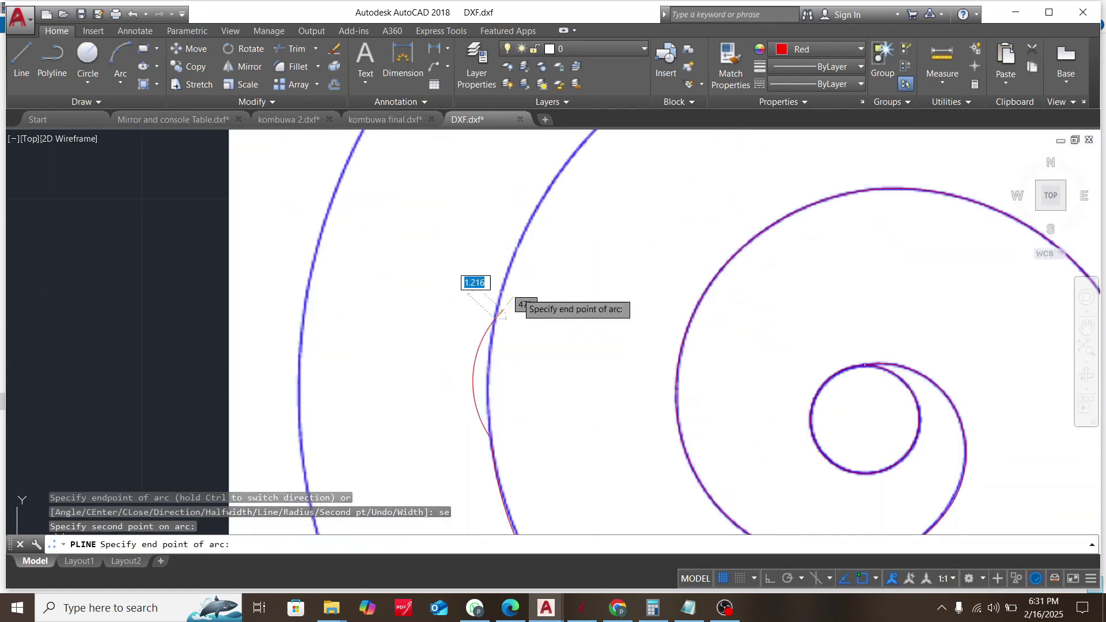
pyautogui.scroll(-2, 570, 202)
pyautogui.scroll(2, 571, 196)
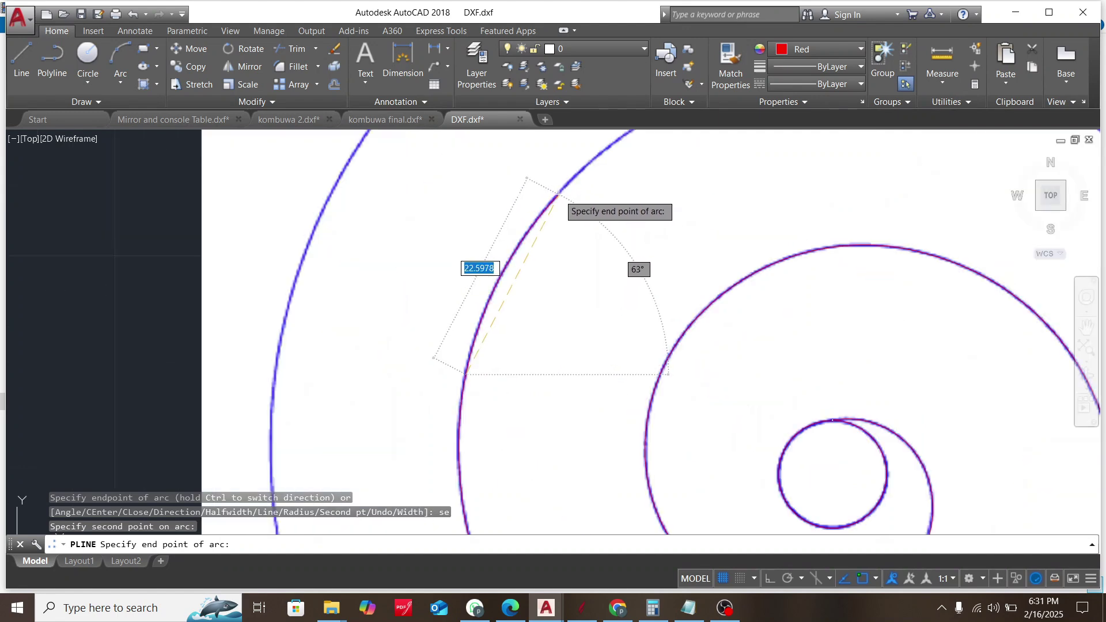
pyautogui.click(559, 194)
# Carry the polyline over the top of the middle turn to just right of its peak with a three-point arc
pyautogui.scroll(-2, 558, 197)
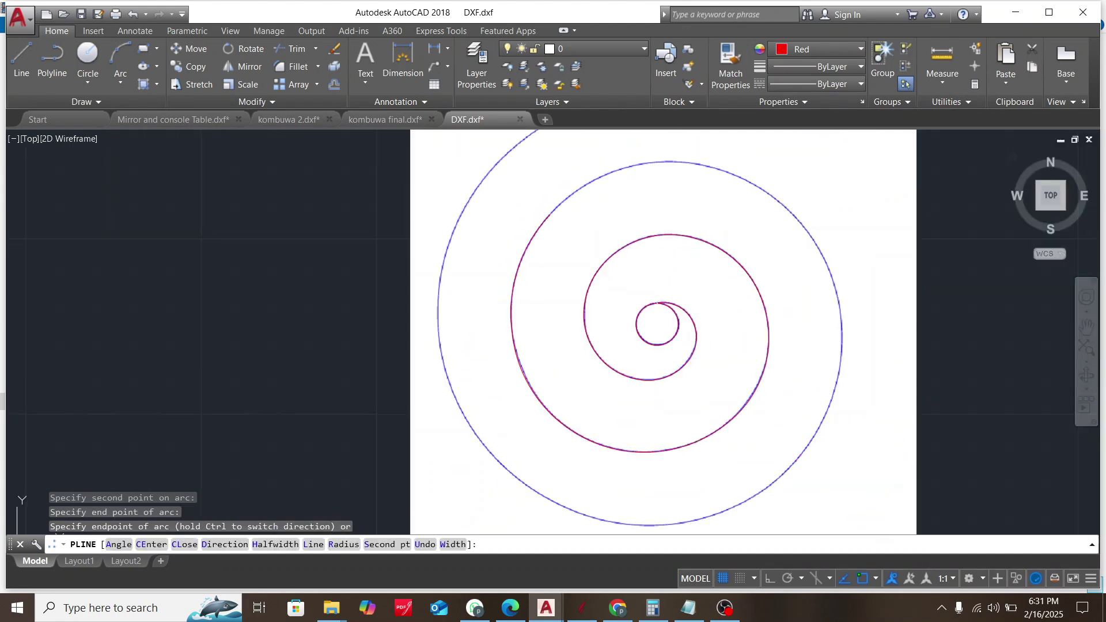
pyautogui.write('se')
pyautogui.press('Return')
pyautogui.scroll(2, 577, 184)
pyautogui.click(616, 159)
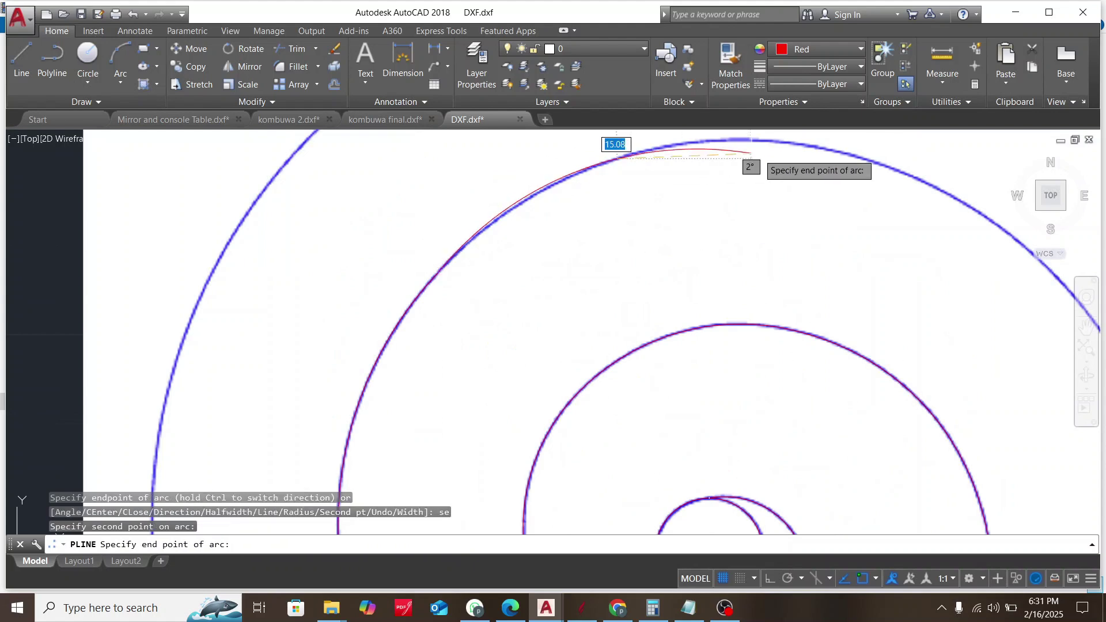
pyautogui.click(878, 163)
# Trace the upper-right curve down to the spiral's right side with a three-point arc ending about 33.9 units beyond its second point
pyautogui.scroll(-2, 766, 231)
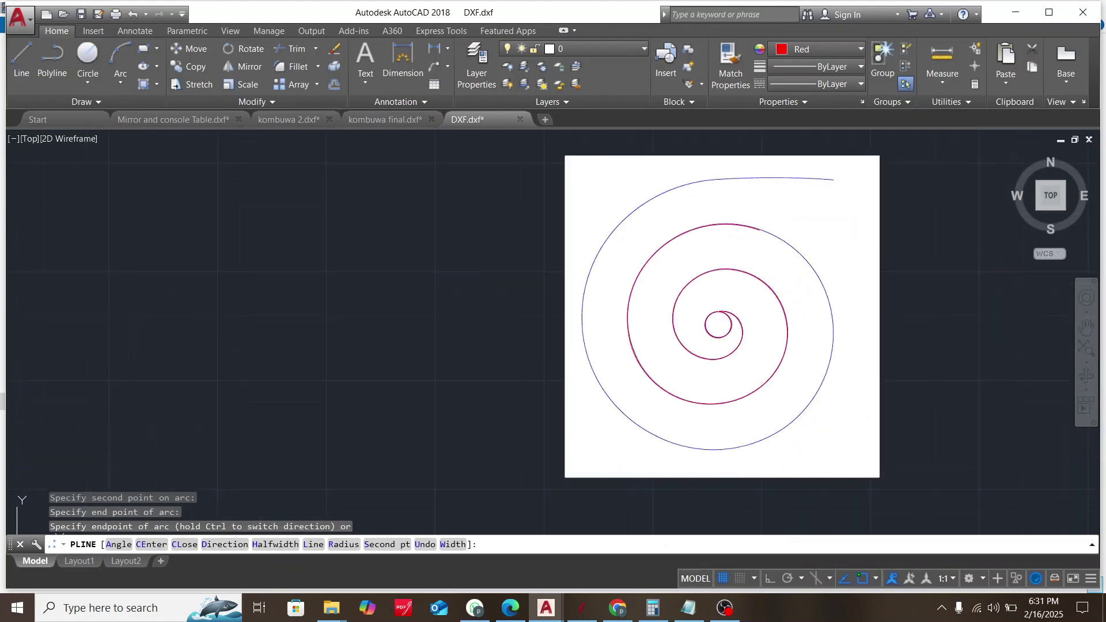
pyautogui.write('se')
pyautogui.press('Return')
pyautogui.scroll(2, 830, 214)
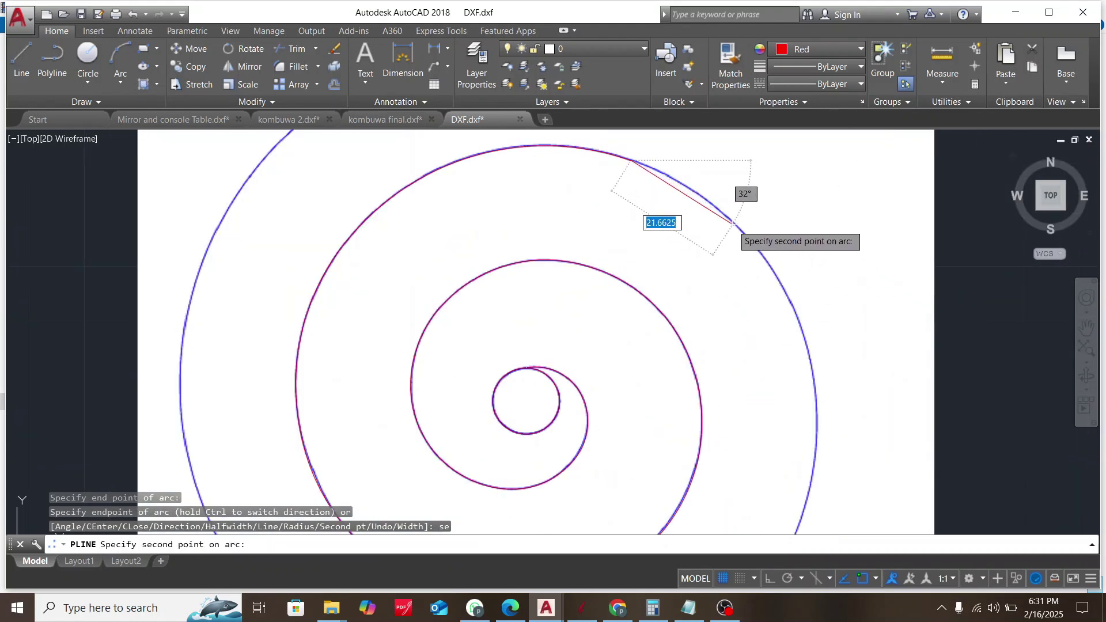
pyautogui.click(738, 226)
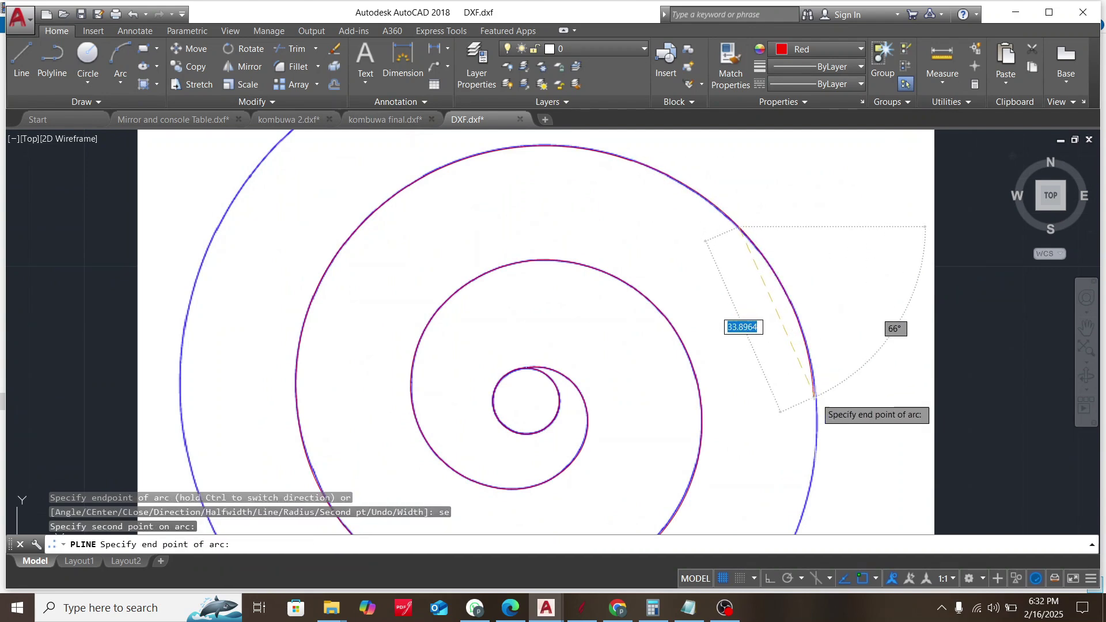
pyautogui.click(815, 392)
# Trace the outer turn from its right side to its lower right with a three-point arc ending about 34.4 units beyond its second point
pyautogui.scroll(-2, 801, 306)
pyautogui.write('se')
pyautogui.press('Return')
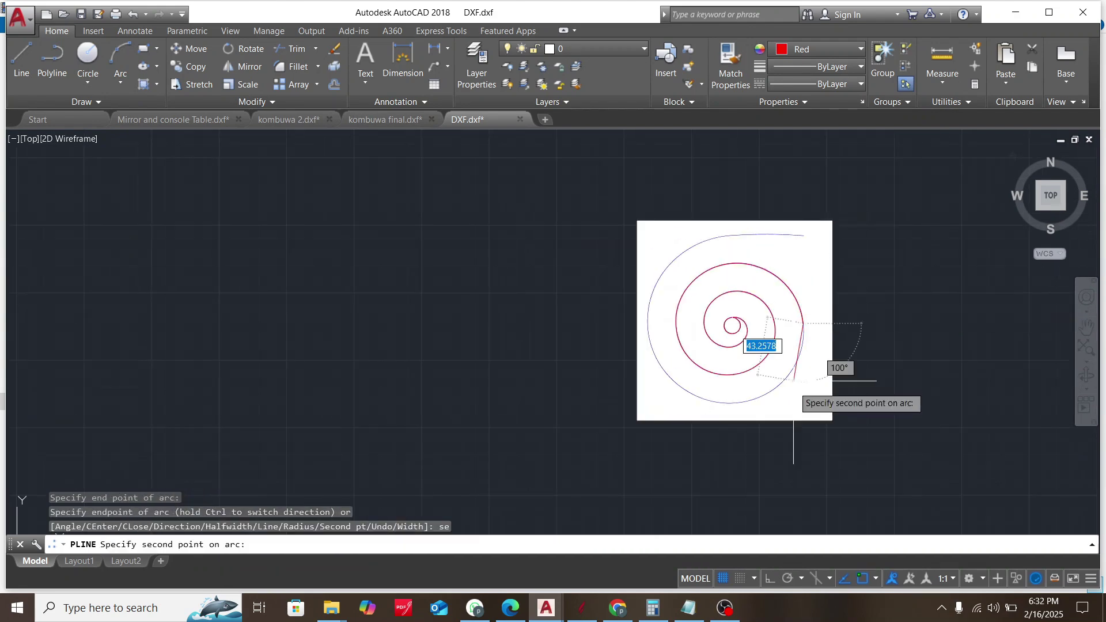
pyautogui.scroll(2, 793, 340)
pyautogui.click(789, 329)
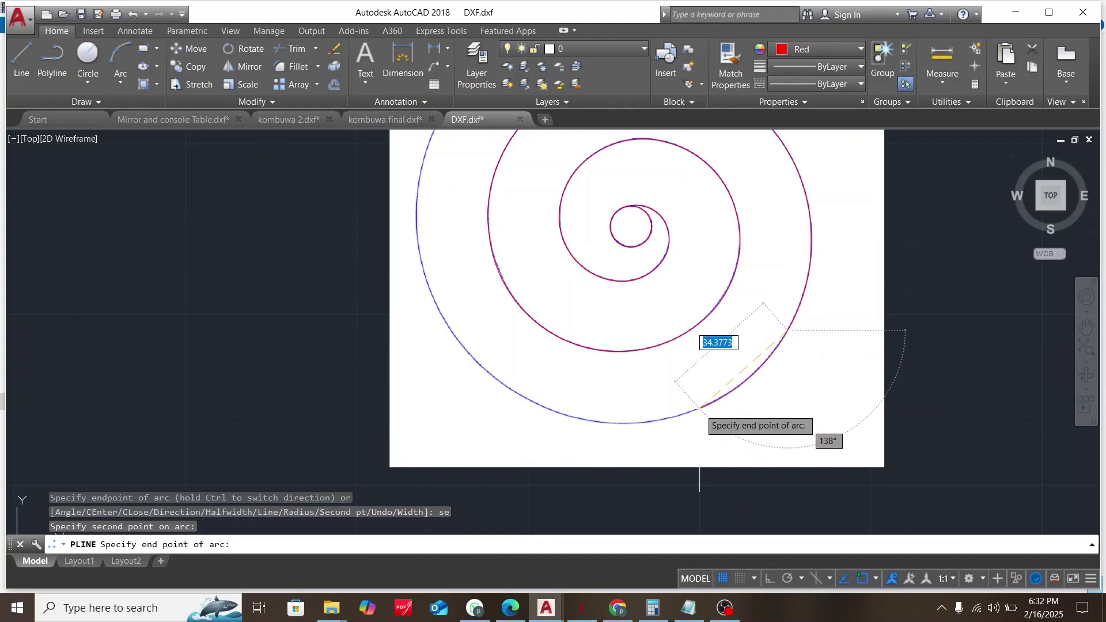
pyautogui.click(699, 407)
# Trace the bottom of the outer turn up to its lower left with a three-point arc ending about 43.5 units beyond its second point
pyautogui.scroll(-2, 699, 407)
pyautogui.write('se')
pyautogui.press('Return')
pyautogui.scroll(3, 628, 410)
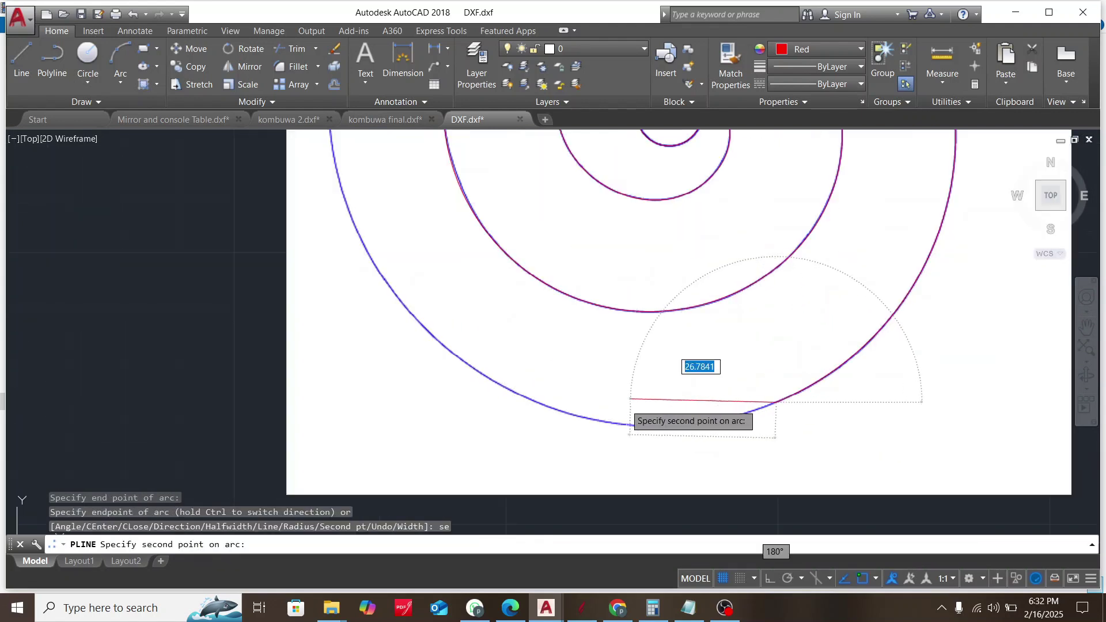
pyautogui.click(559, 411)
pyautogui.scroll(-3, 523, 400)
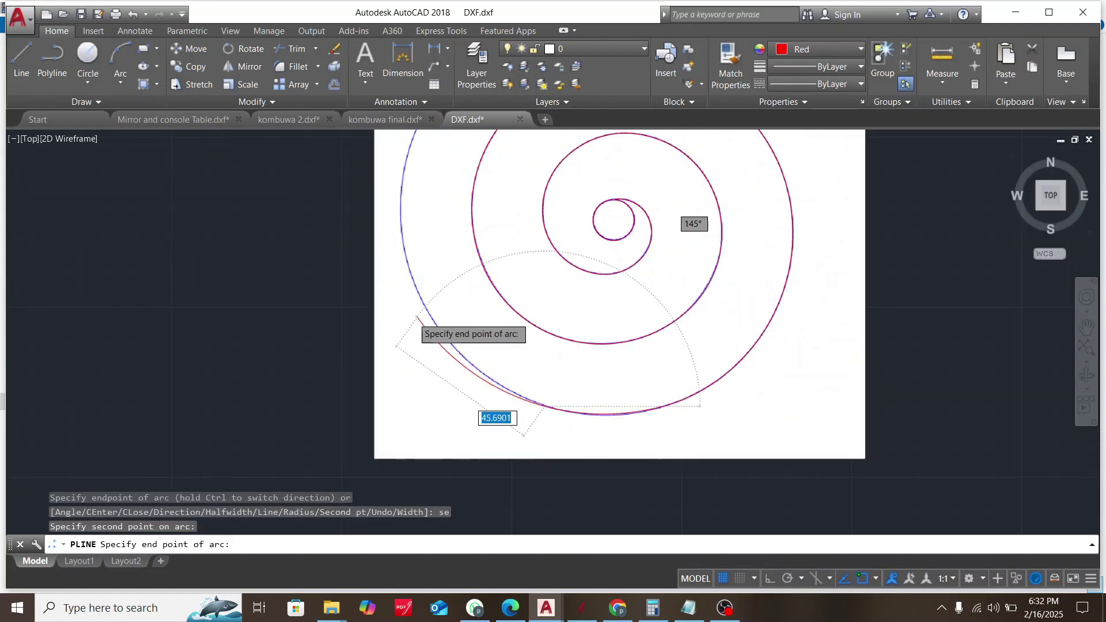
pyautogui.scroll(2, 424, 317)
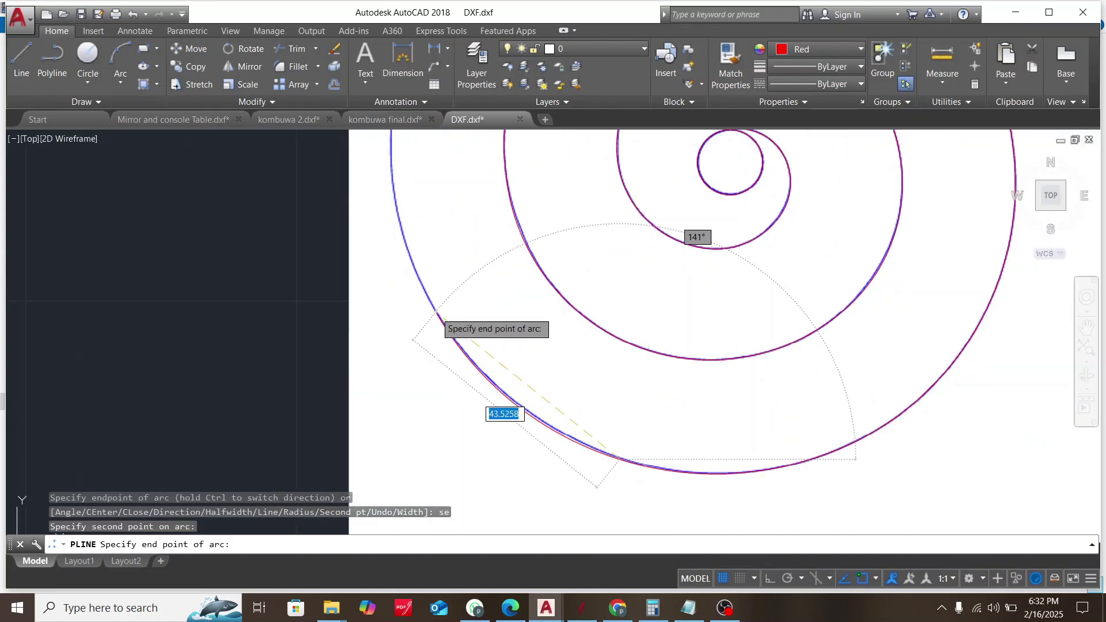
pyautogui.click(438, 315)
# Trace the left side of the outer turn with a three-point arc ending about 25 units beyond its second point
pyautogui.scroll(-3, 427, 316)
pyautogui.write('se')
pyautogui.press('Return')
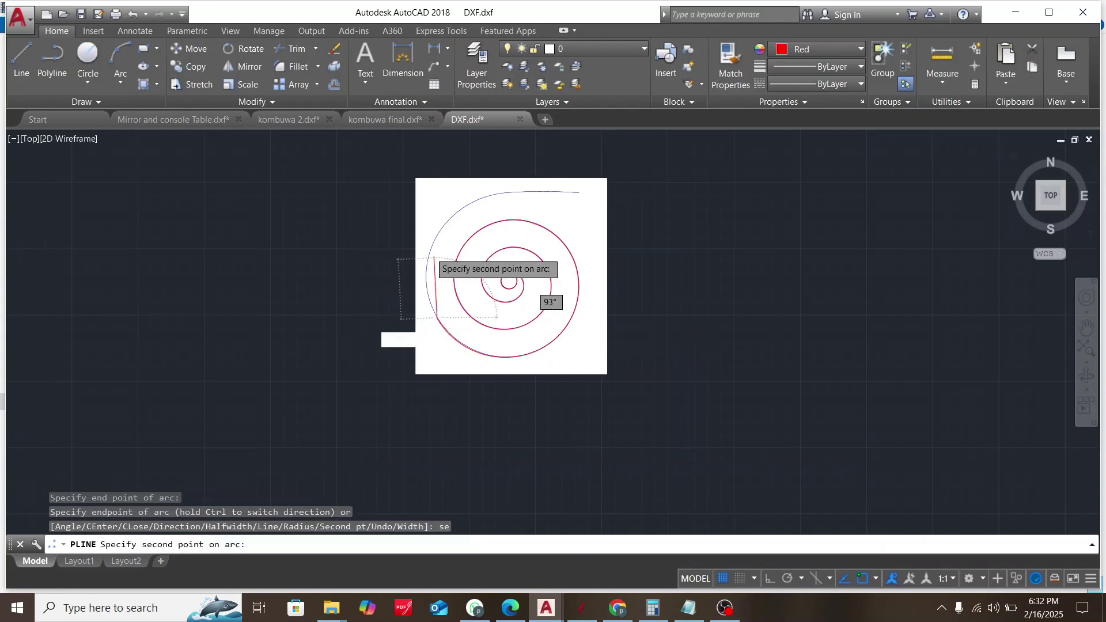
pyautogui.scroll(3, 409, 309)
pyautogui.click(403, 362)
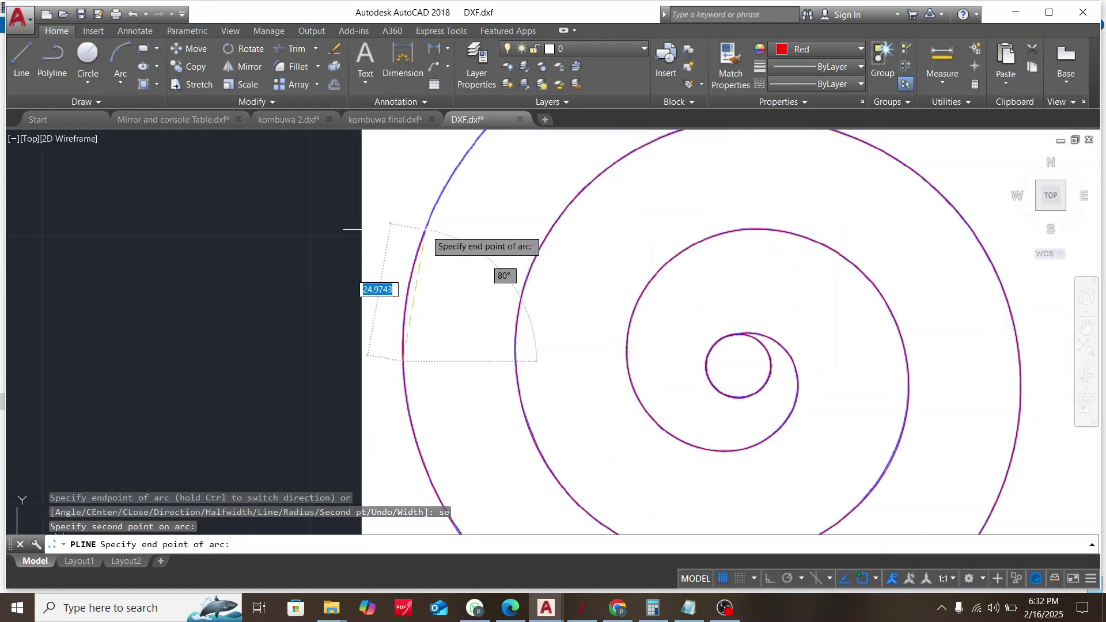
pyautogui.click(427, 229)
# Try to trace the outer turn's upper-left curve with a three-point arc, and undo that segment
pyautogui.scroll(-3, 426, 229)
pyautogui.write('se')
pyautogui.press('Return')
pyautogui.scroll(3, 415, 242)
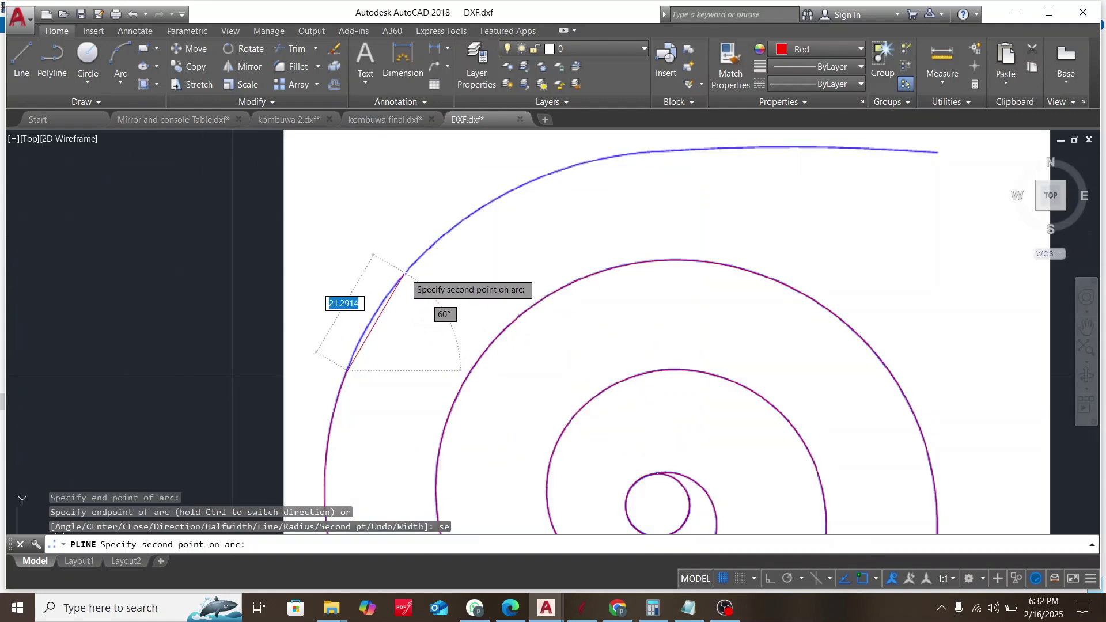
pyautogui.click(406, 272)
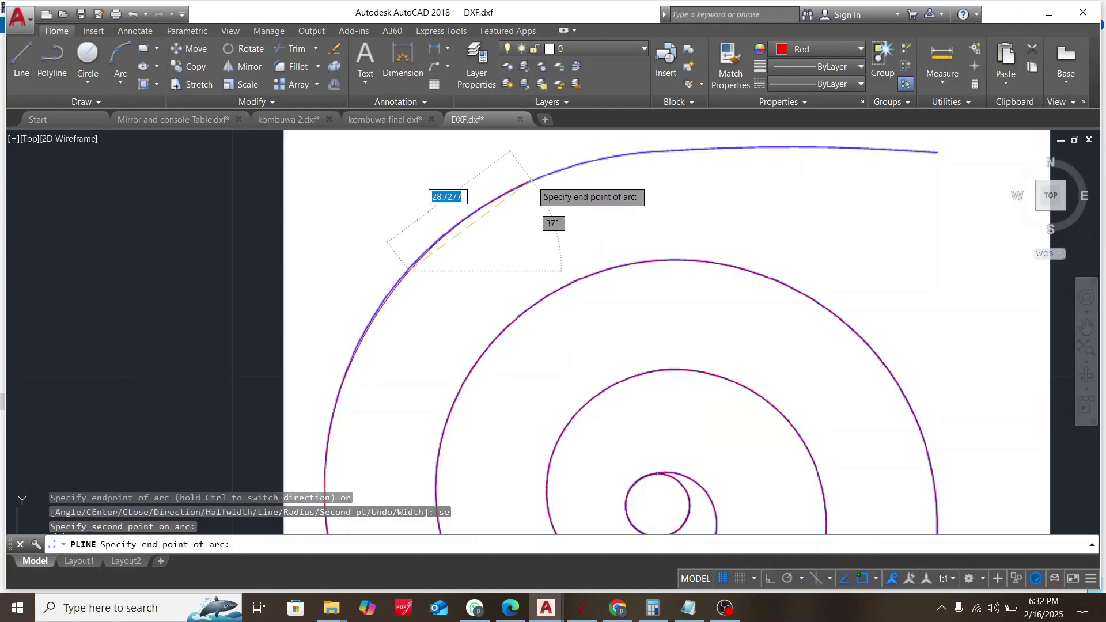
pyautogui.click(531, 179)
pyautogui.hotkey('ctrl', 'z')
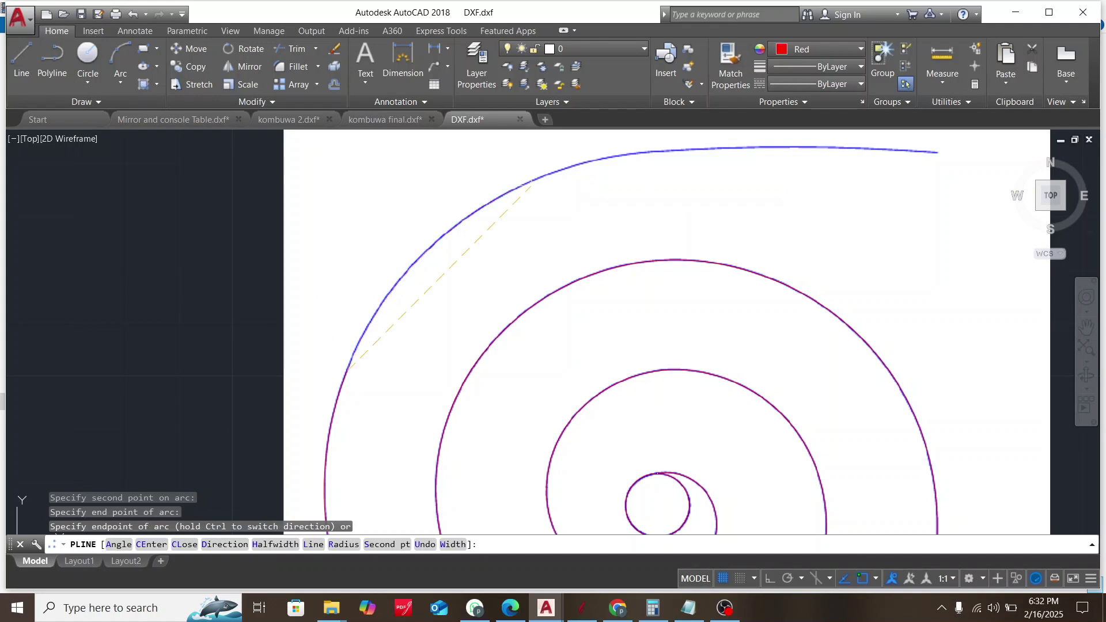
# Trace the outer turn's upper-left curve with a three-point arc that closely follows the reference line
pyautogui.write('se')
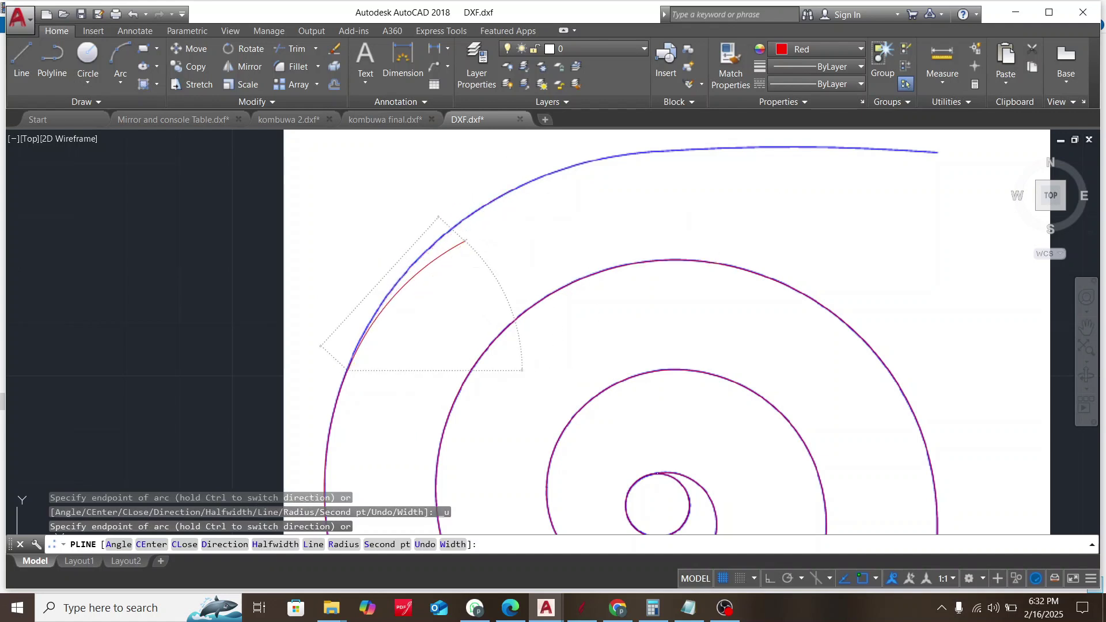
pyautogui.press('Return')
pyautogui.scroll(4, 404, 277)
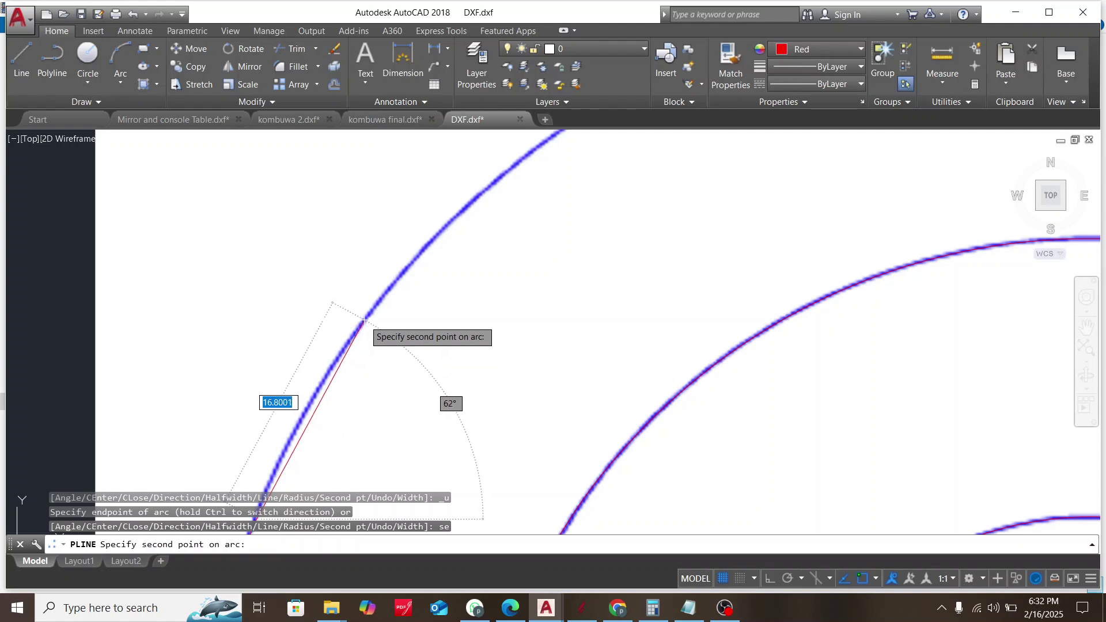
pyautogui.click(364, 319)
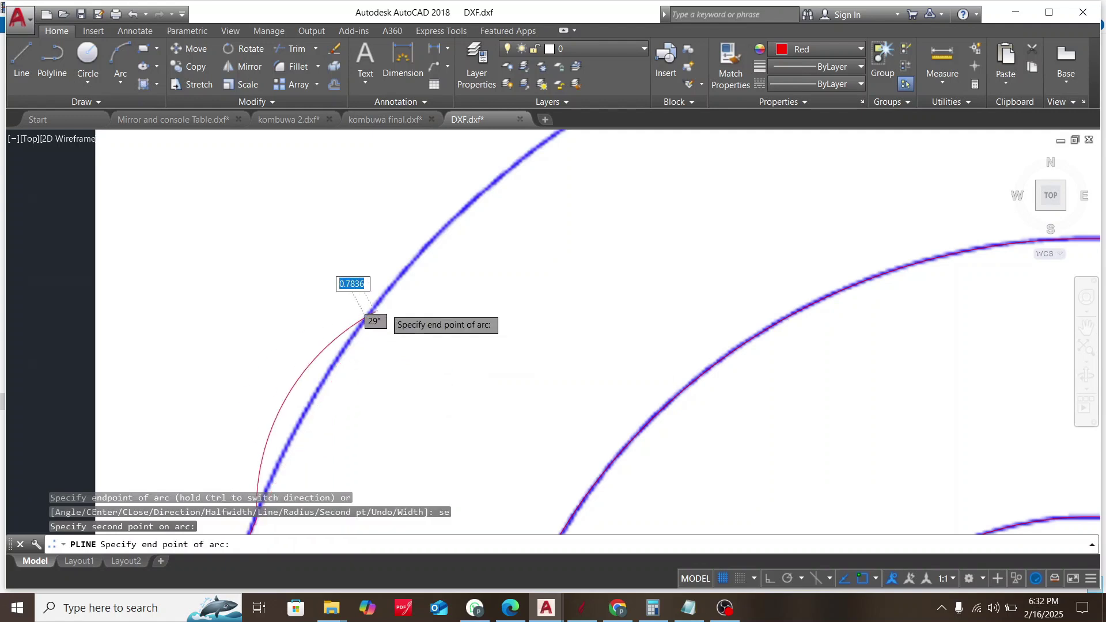
pyautogui.scroll(-3, 371, 316)
pyautogui.click(482, 221)
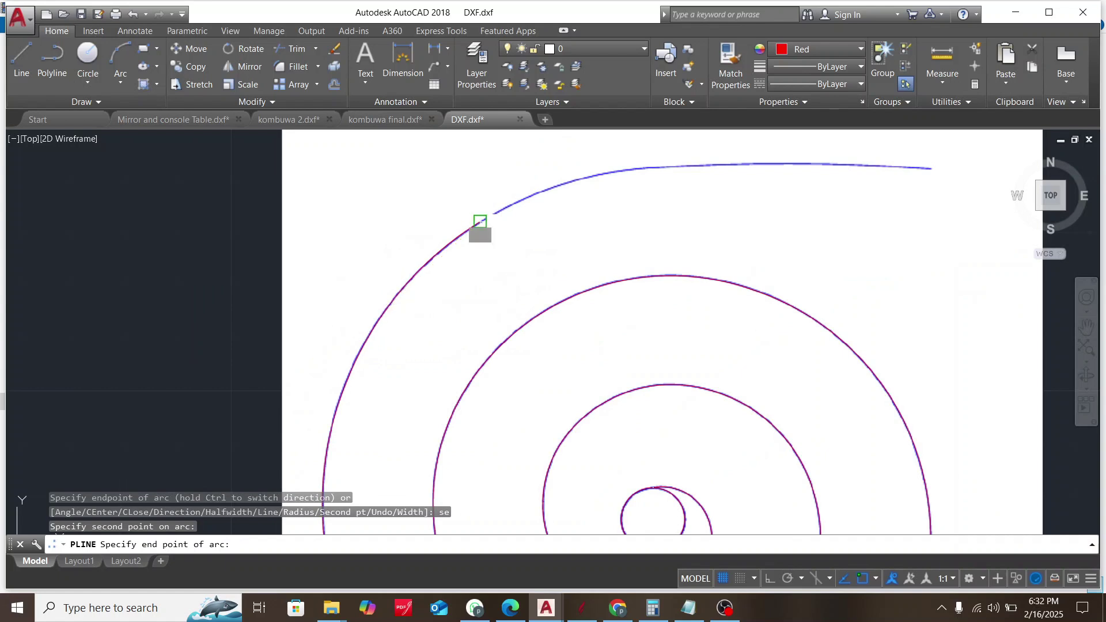
# Extend the polyline to where the outer curve flattens near the top with a three-point arc ending about 14.2 units beyond its second point
pyautogui.write('se')
pyautogui.press('Return')
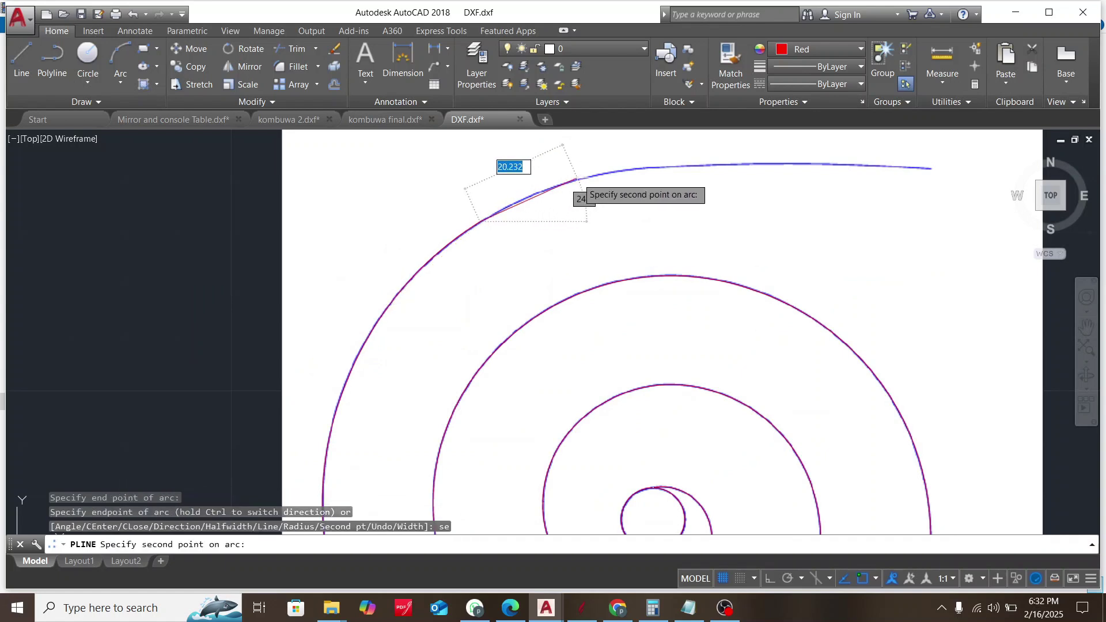
pyautogui.click(574, 181)
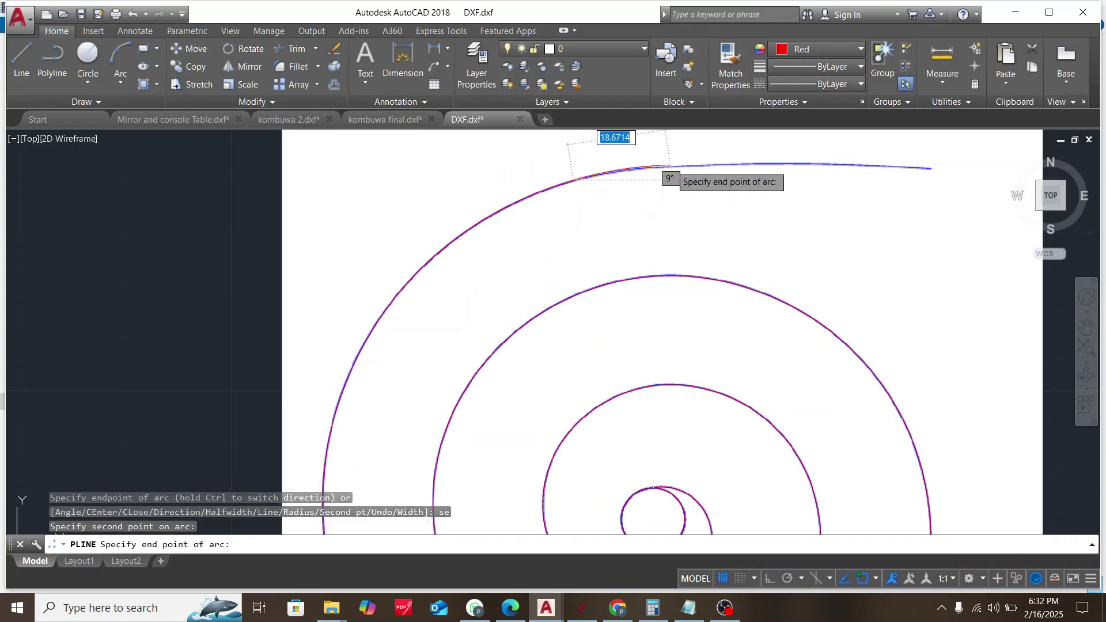
pyautogui.scroll(4, 660, 167)
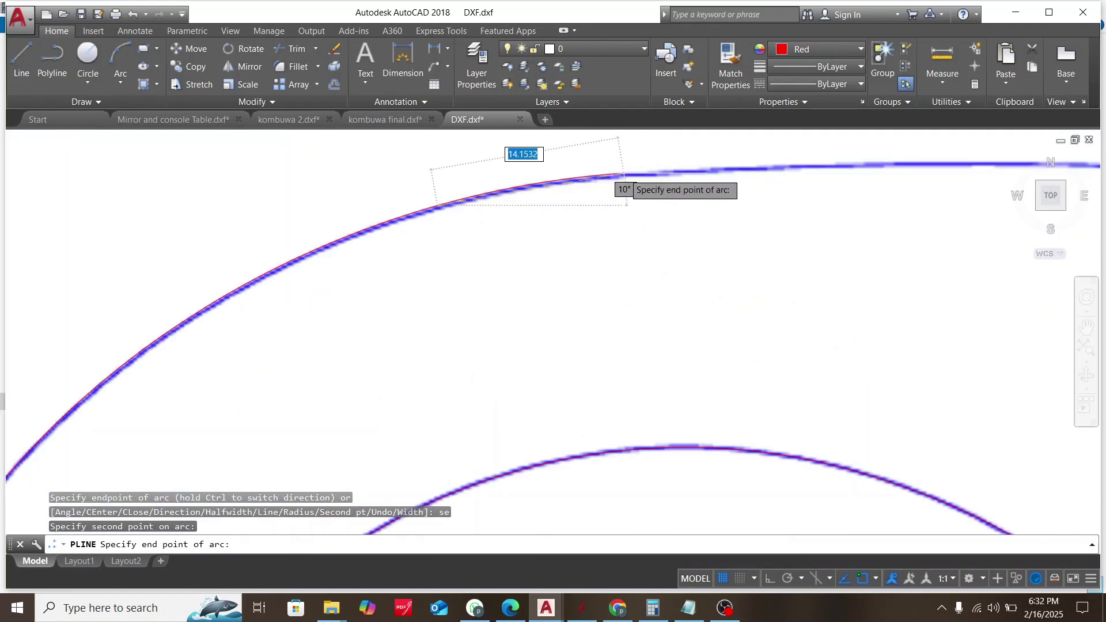
pyautogui.click(625, 174)
# Trace the nearly straight top stretch to the spiral's outer end with a three-point arc, and finish the polyline
pyautogui.write('se')
pyautogui.scroll(-4, 625, 174)
pyautogui.press('Return')
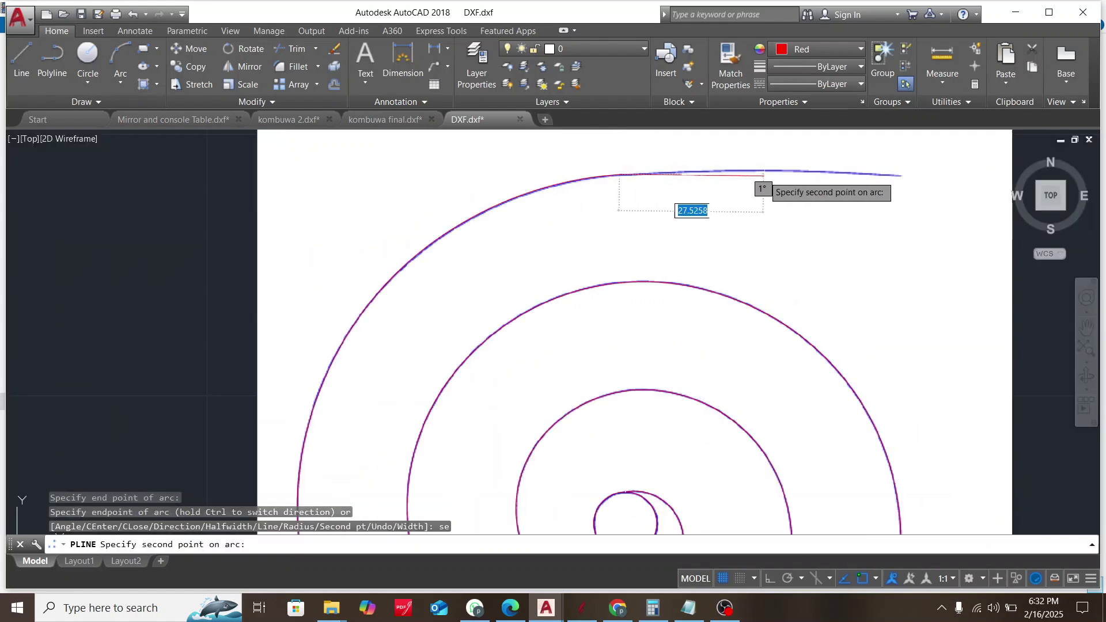
pyautogui.click(765, 172)
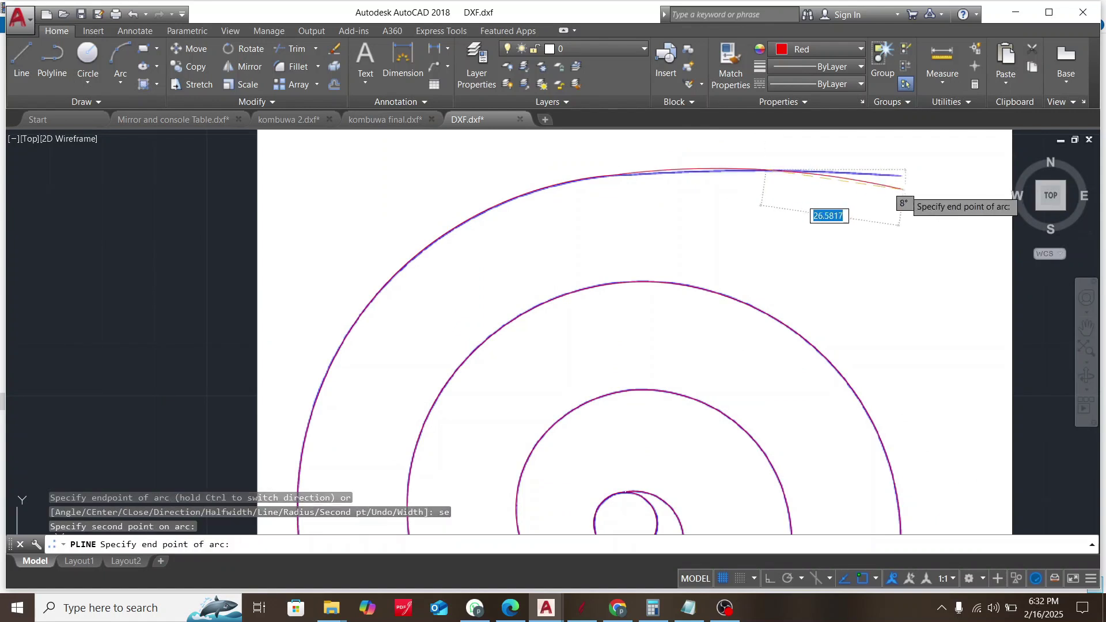
pyautogui.scroll(3, 896, 173)
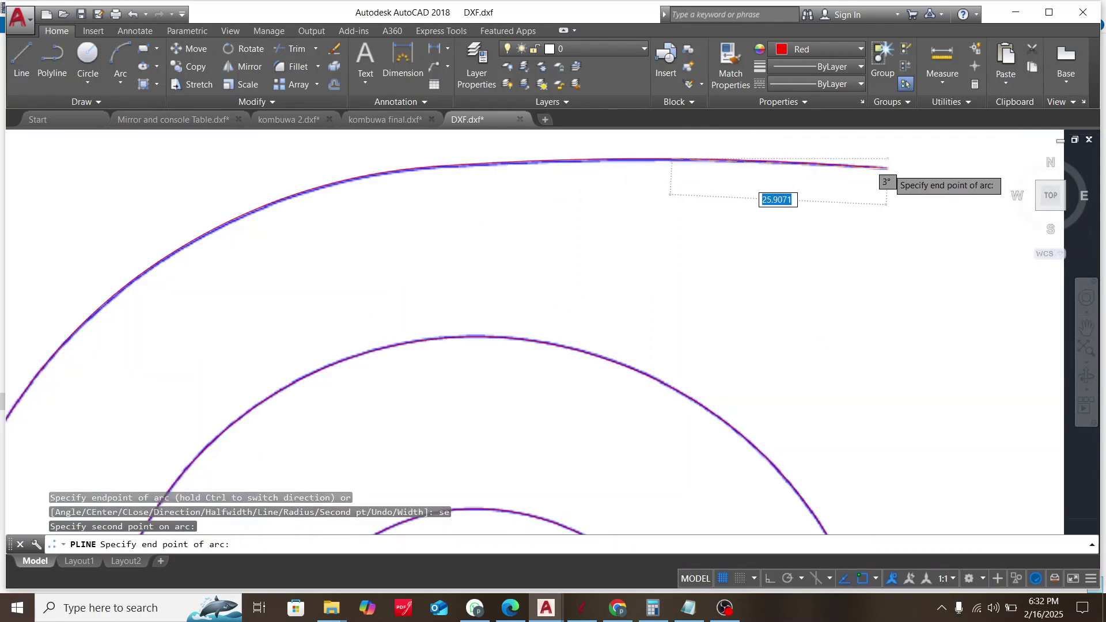
pyautogui.click(888, 169)
pyautogui.press('Escape')
pyautogui.scroll(-6, 683, 173)
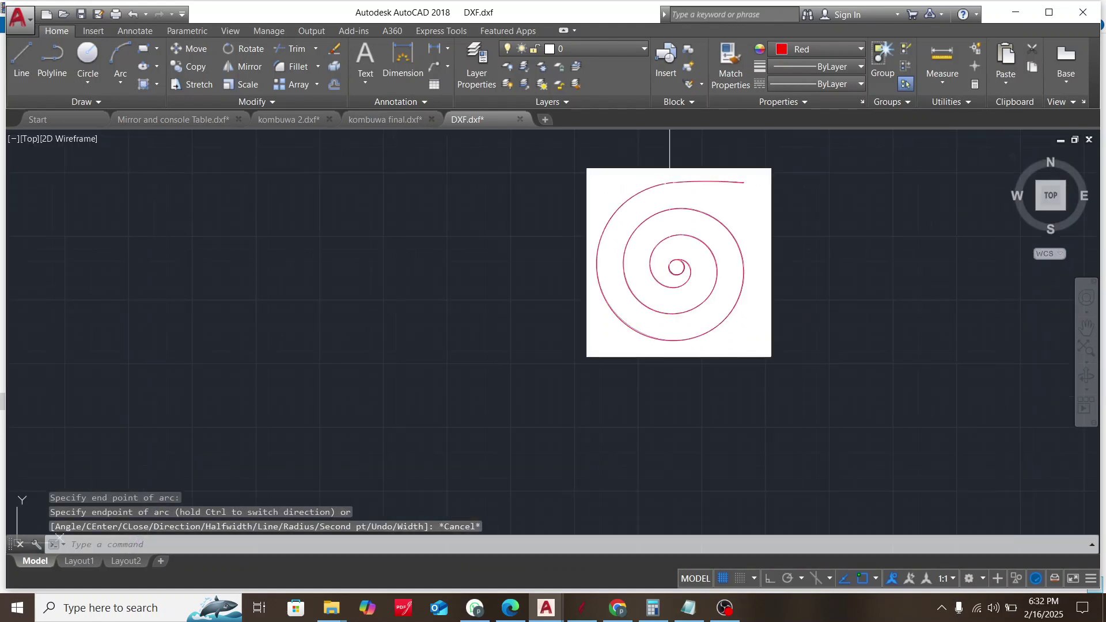
pyautogui.scroll(4, 671, 180)
pyautogui.click(658, 192)
pyautogui.click(657, 193)
pyautogui.press('Escape')
pyautogui.press('Escape')
pyautogui.press('Escape')
pyautogui.scroll(-2, 642, 178)
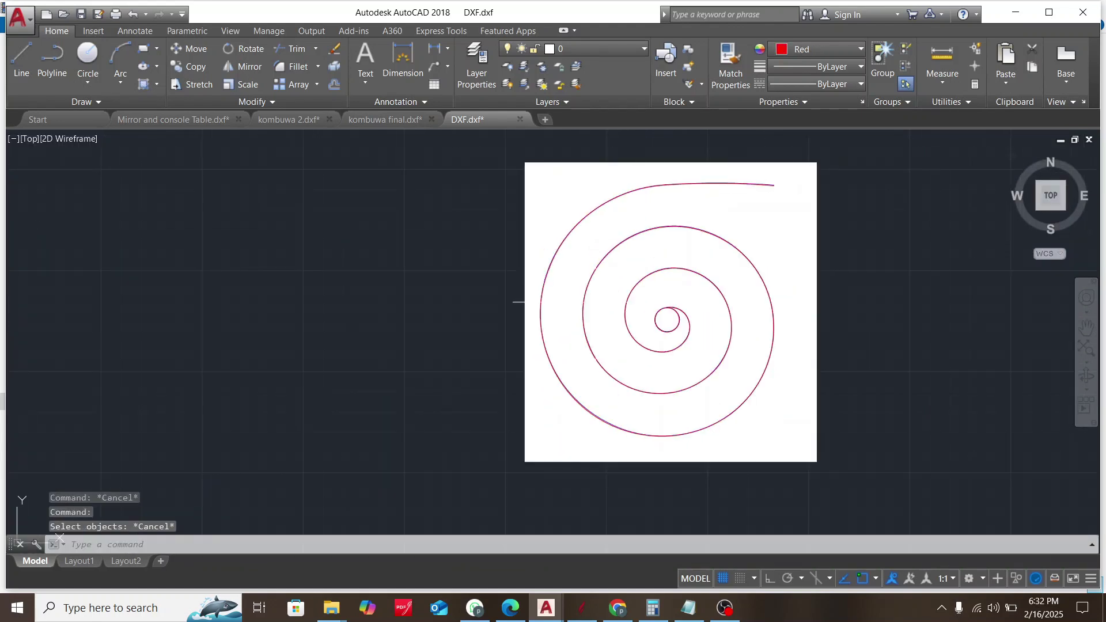
# Adjust the outer turn's lower-left arc by moving its midpoint grip onto the reference line
pyautogui.scroll(5, 582, 394)
pyautogui.click(634, 481)
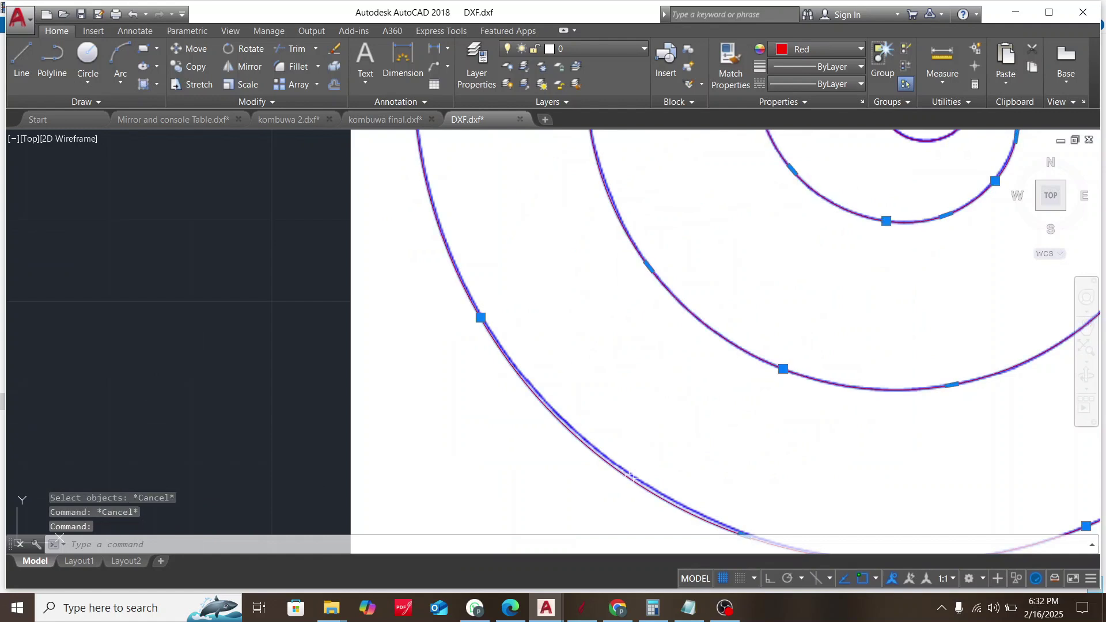
pyautogui.scroll(-4, 634, 476)
pyautogui.scroll(4, 634, 455)
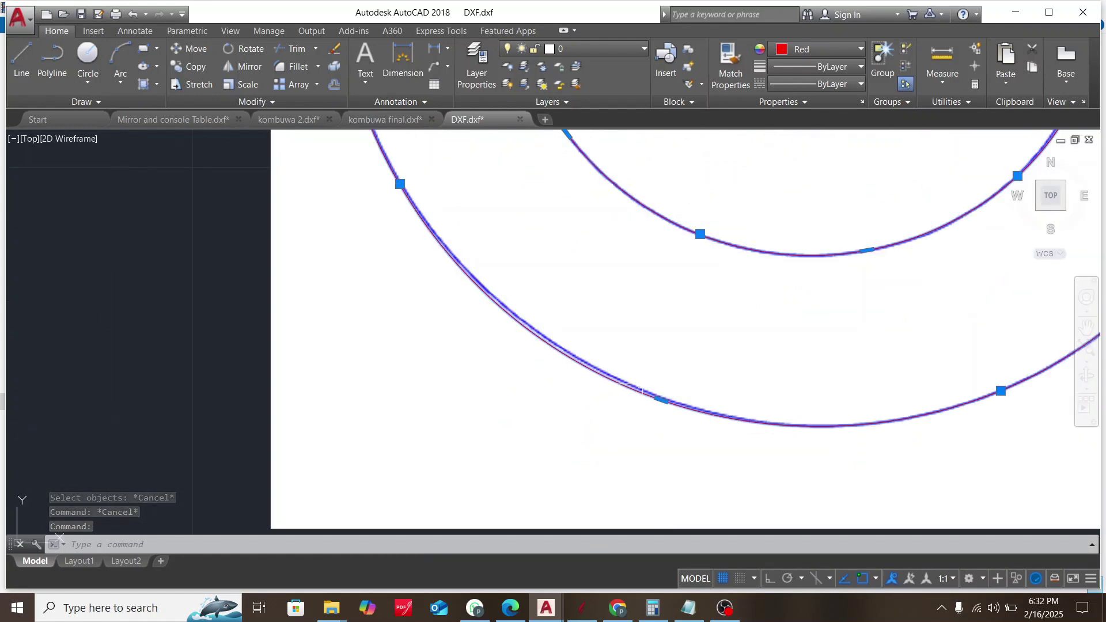
pyautogui.click(661, 399)
pyautogui.scroll(4, 662, 401)
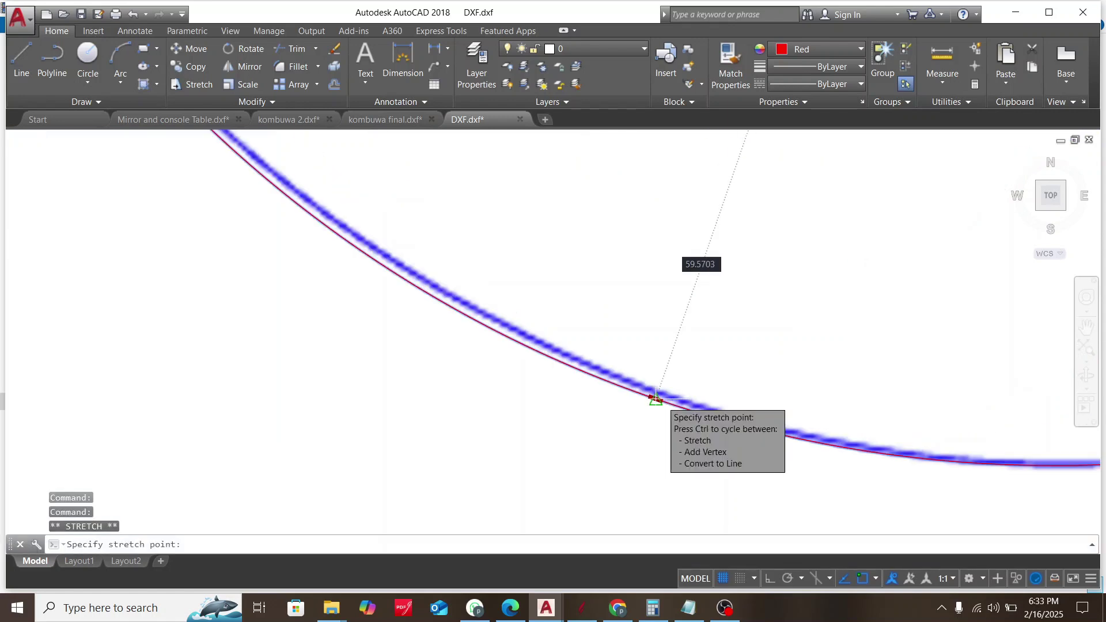
pyautogui.click(664, 390)
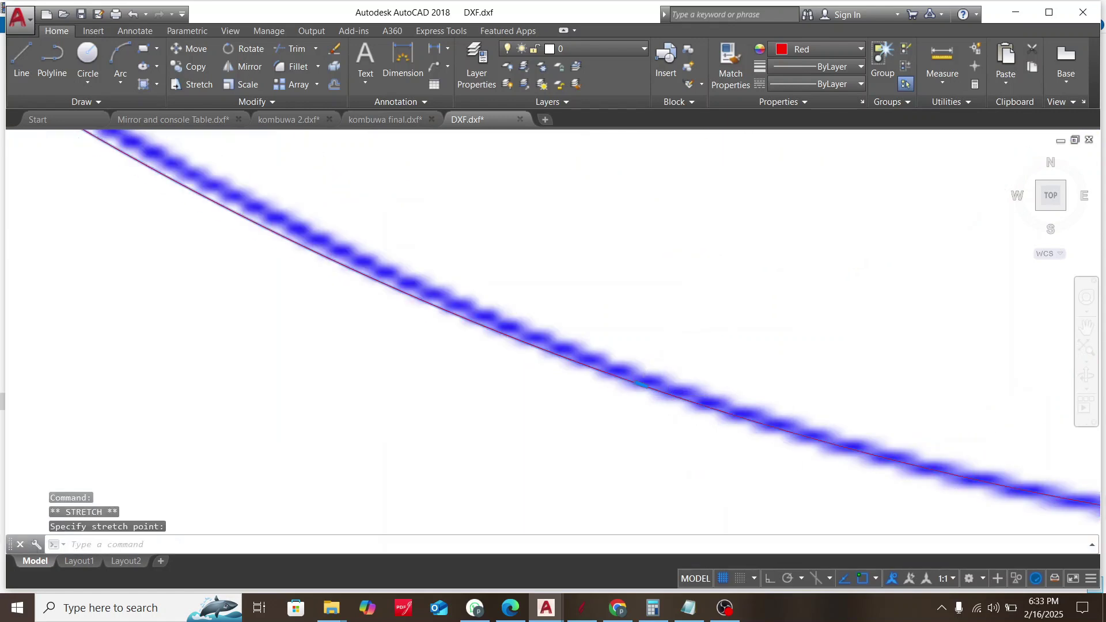
# Move the polyline vertex at the outer turn's lower left onto the reference line, and deselect the polyline
pyautogui.scroll(-5, 661, 399)
pyautogui.scroll(-3, 461, 310)
pyautogui.scroll(4, 386, 198)
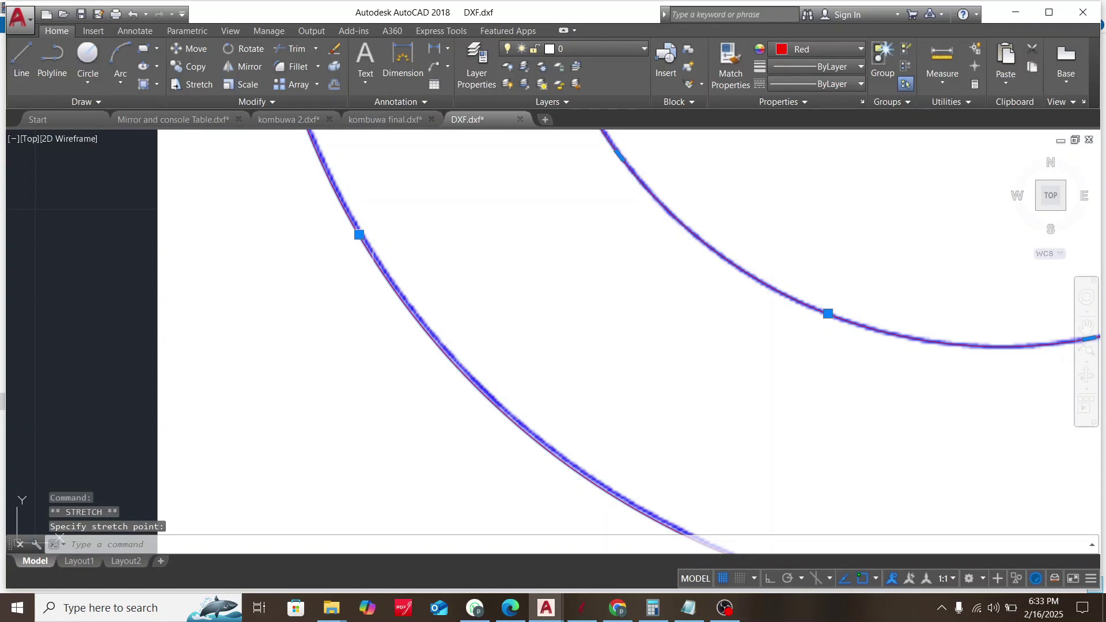
pyautogui.click(359, 234)
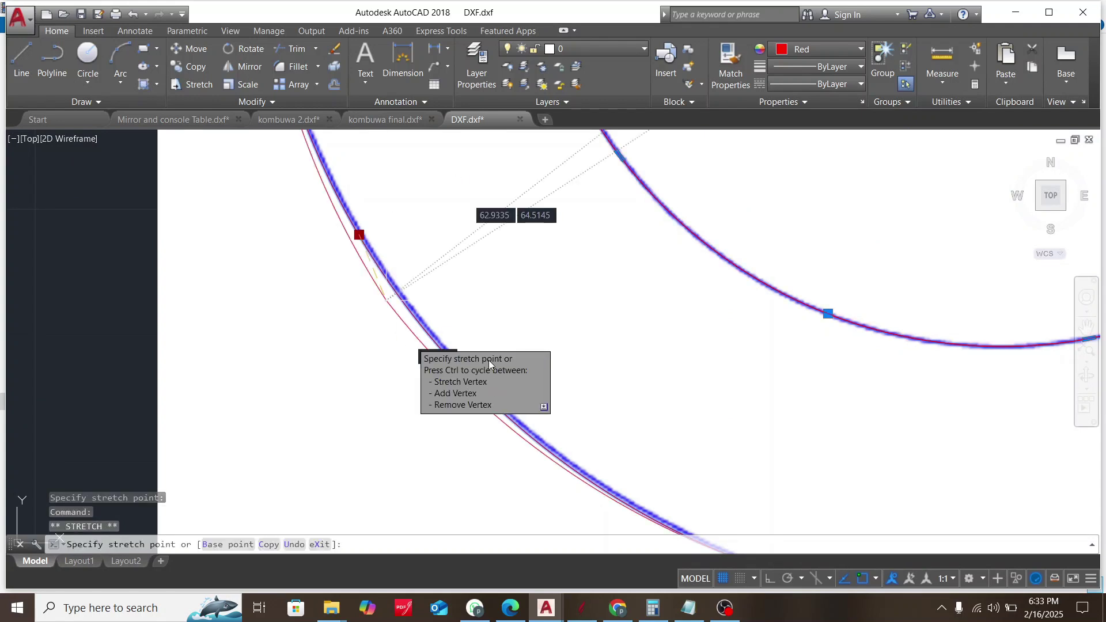
pyautogui.scroll(5, 489, 365)
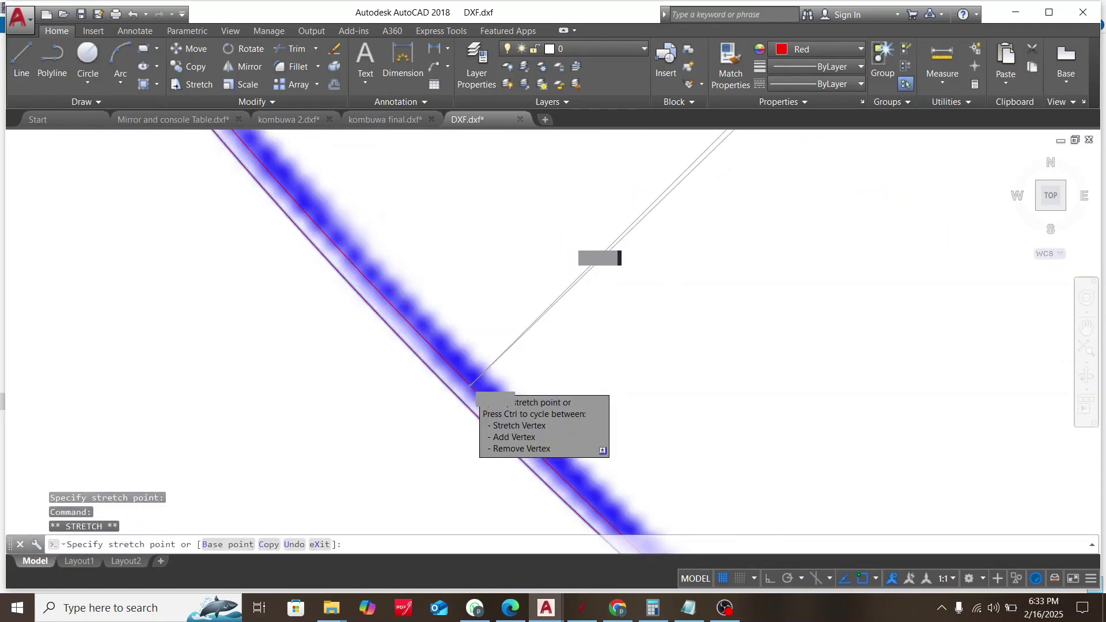
pyautogui.scroll(-5, 472, 385)
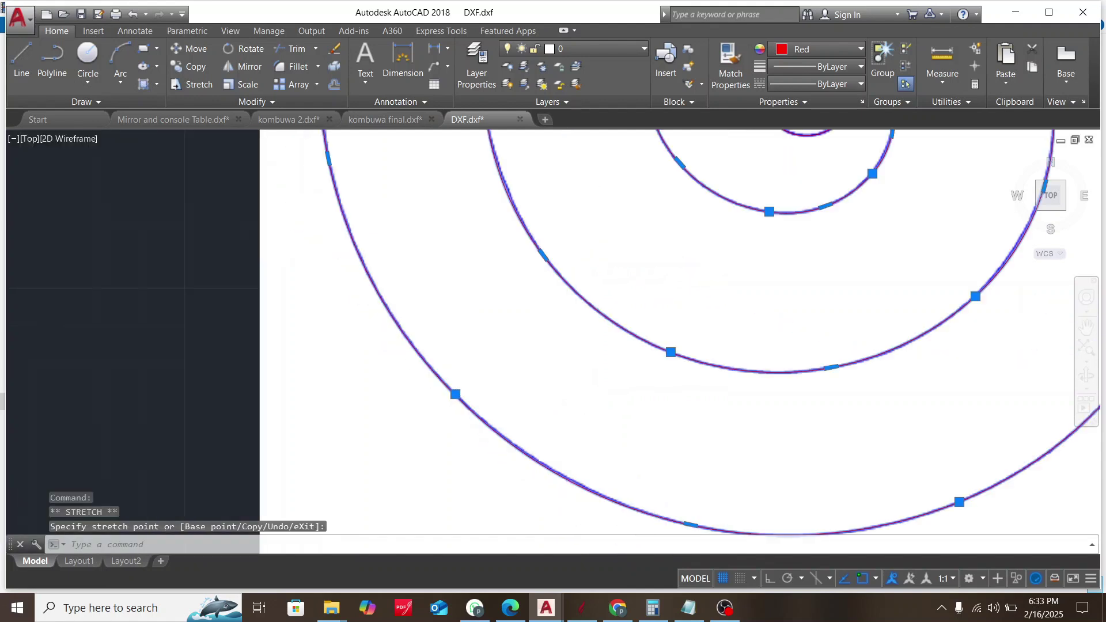
pyautogui.scroll(-5, 490, 444)
pyautogui.press('Escape')
pyautogui.press('Escape')
pyautogui.scroll(3, 571, 335)
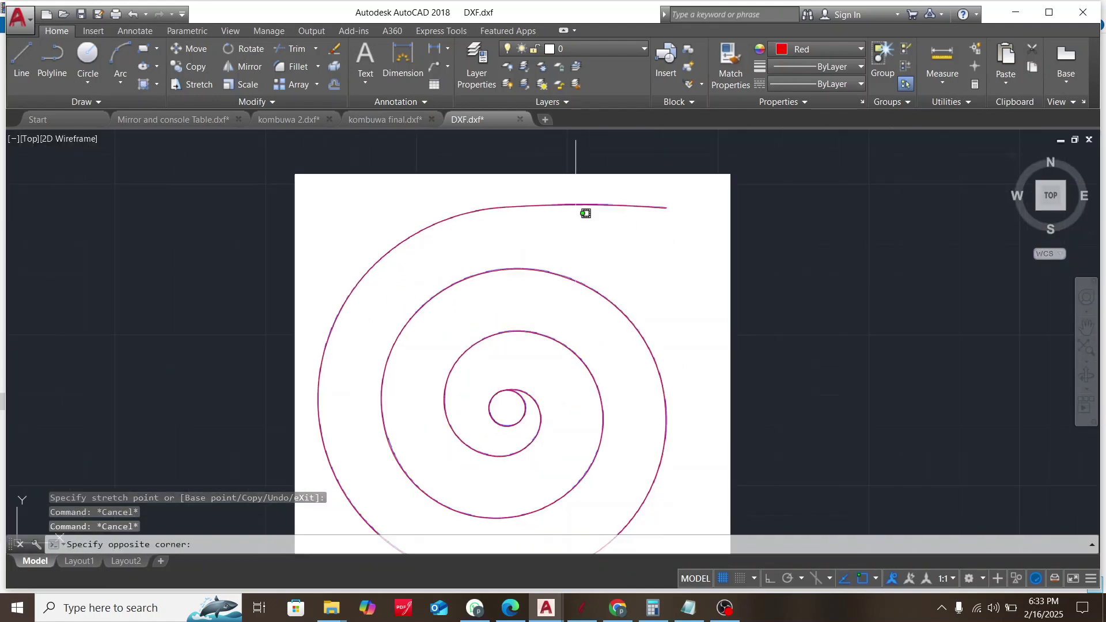
pyautogui.press('Escape')
pyautogui.press('Escape')
pyautogui.scroll(-4, 655, 240)
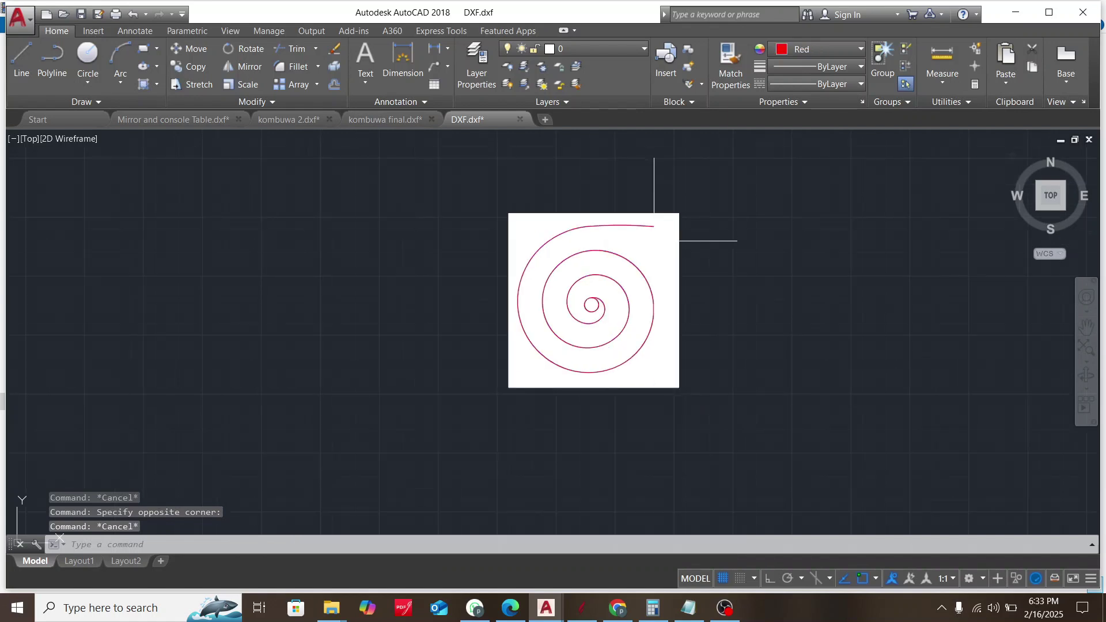
pyautogui.scroll(2, 684, 297)
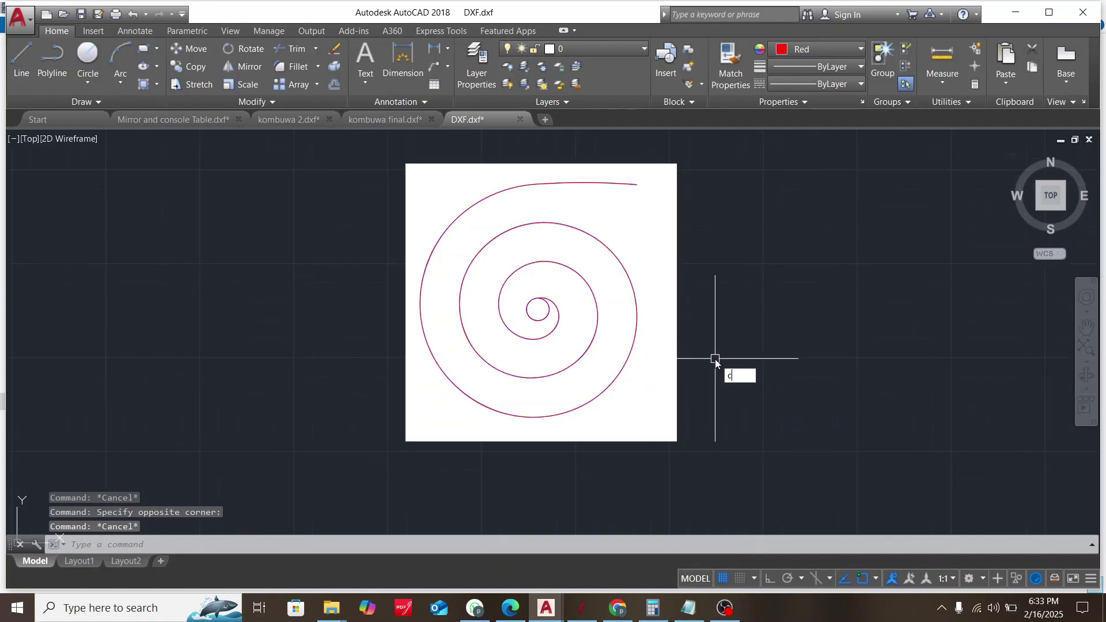
pyautogui.press('Escape')
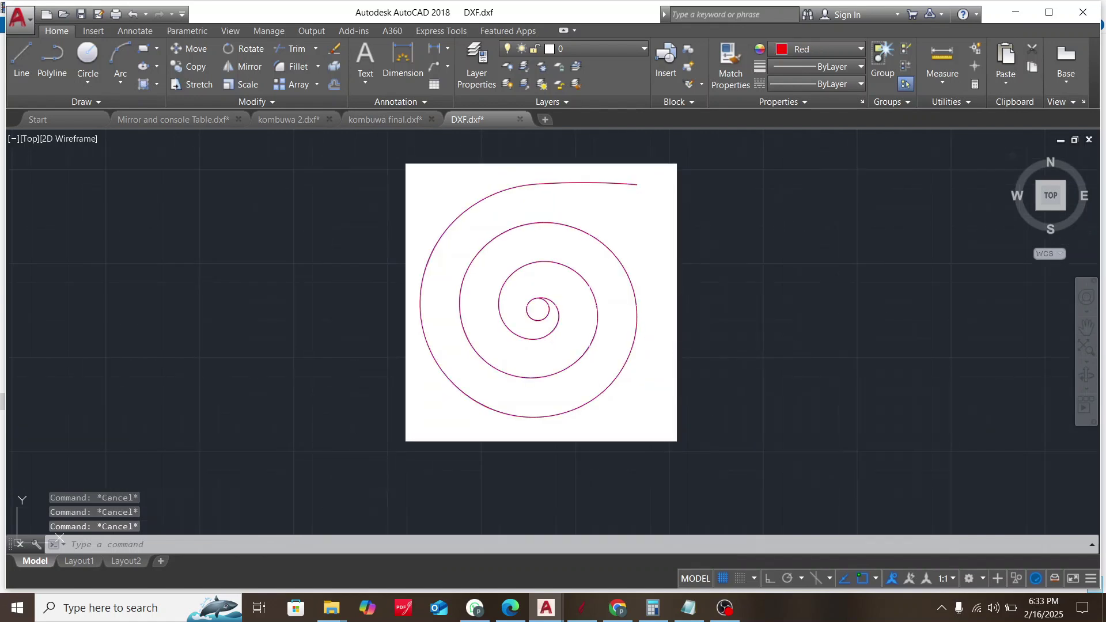
pyautogui.scroll(2, 622, 196)
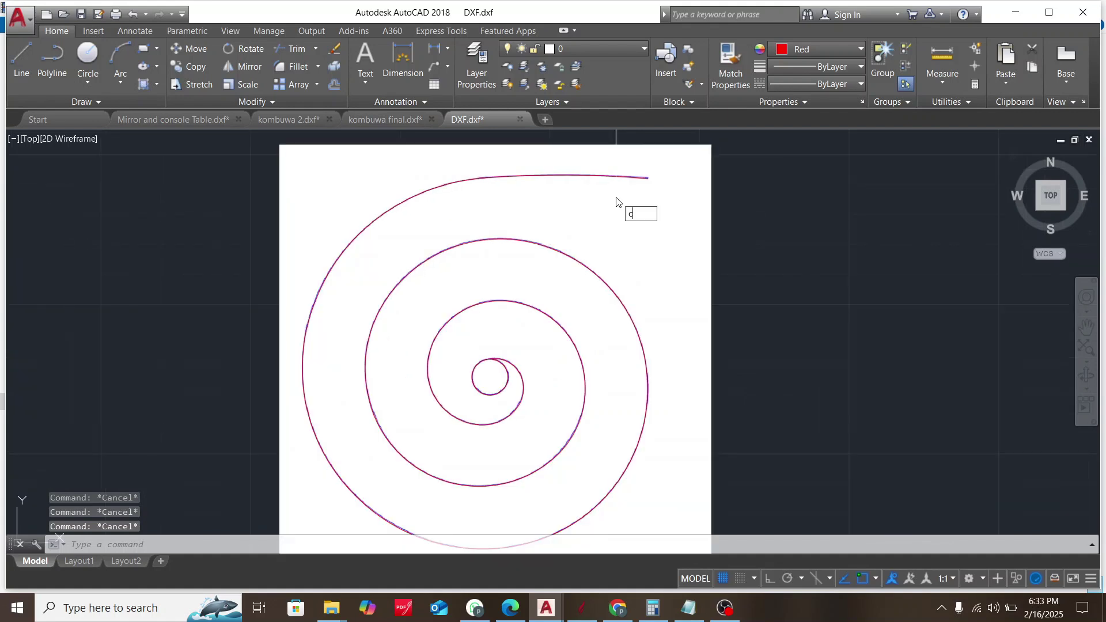
pyautogui.press('Escape')
pyautogui.scroll(2, 509, 372)
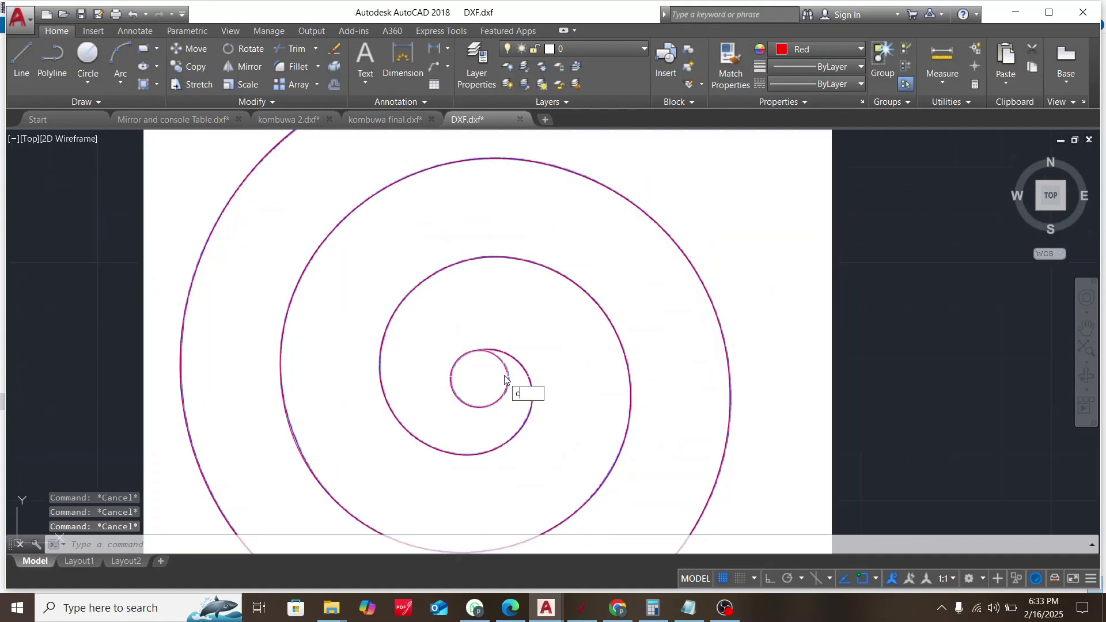
pyautogui.write('o')
pyautogui.press('Return')
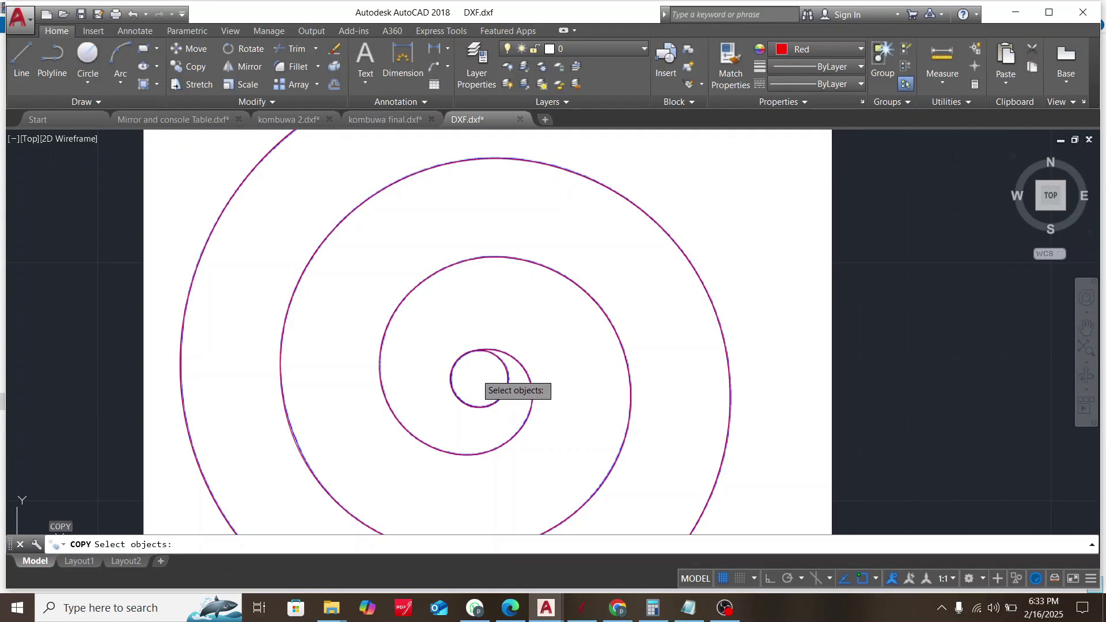
pyautogui.press('Escape')
pyautogui.scroll(4, 495, 381)
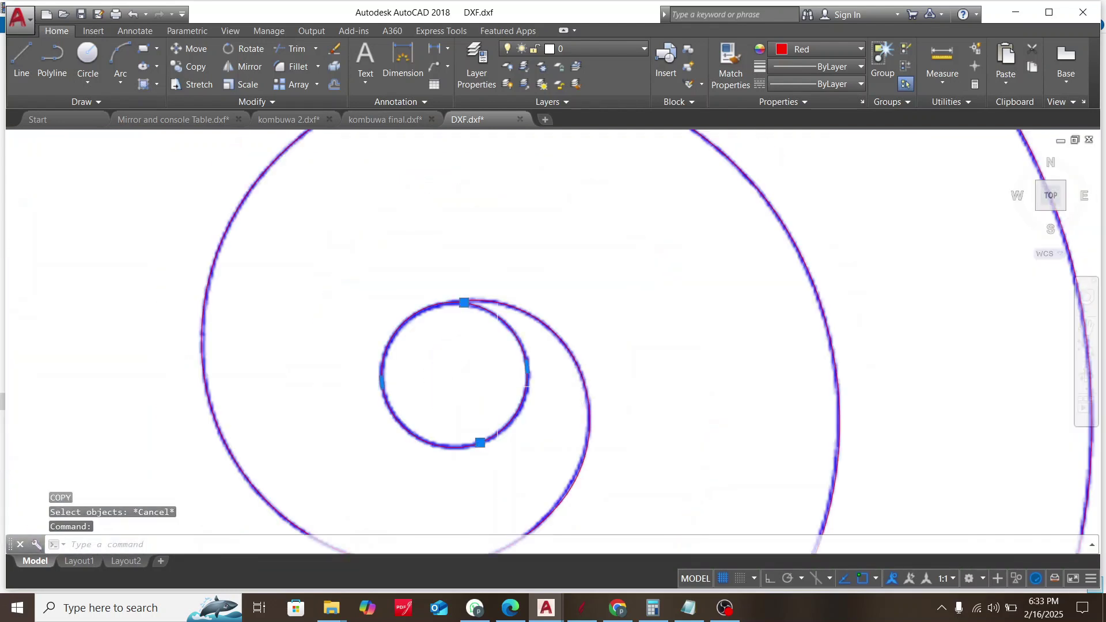
pyautogui.write('c')
pyautogui.press('Return')
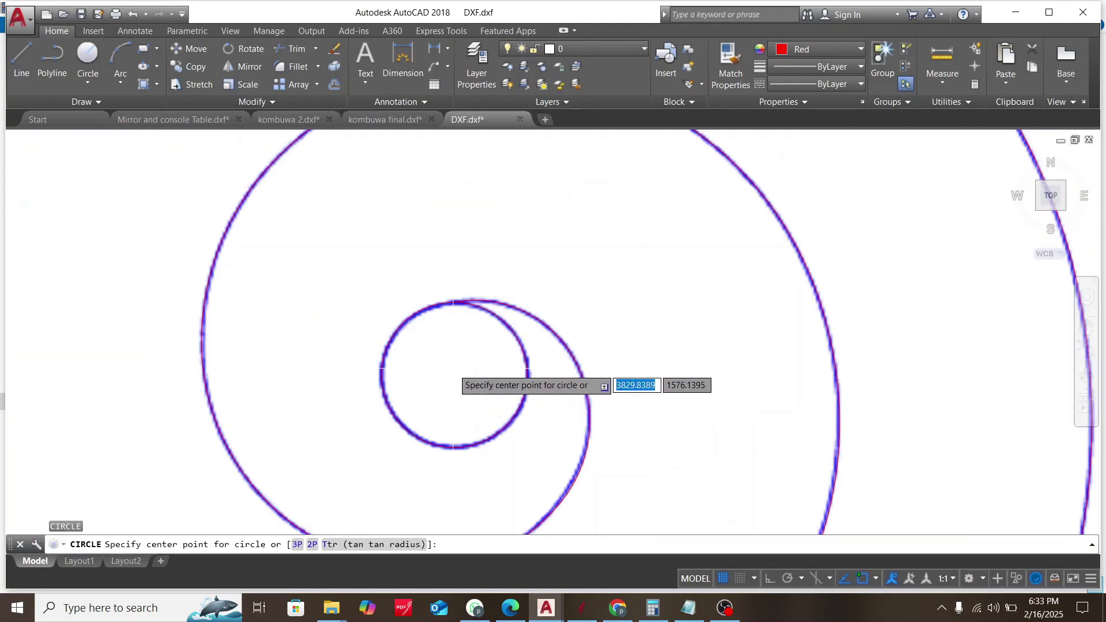
pyautogui.press('Escape')
pyautogui.scroll(-2, 455, 378)
pyautogui.press('Escape')
pyautogui.scroll(-4, 455, 378)
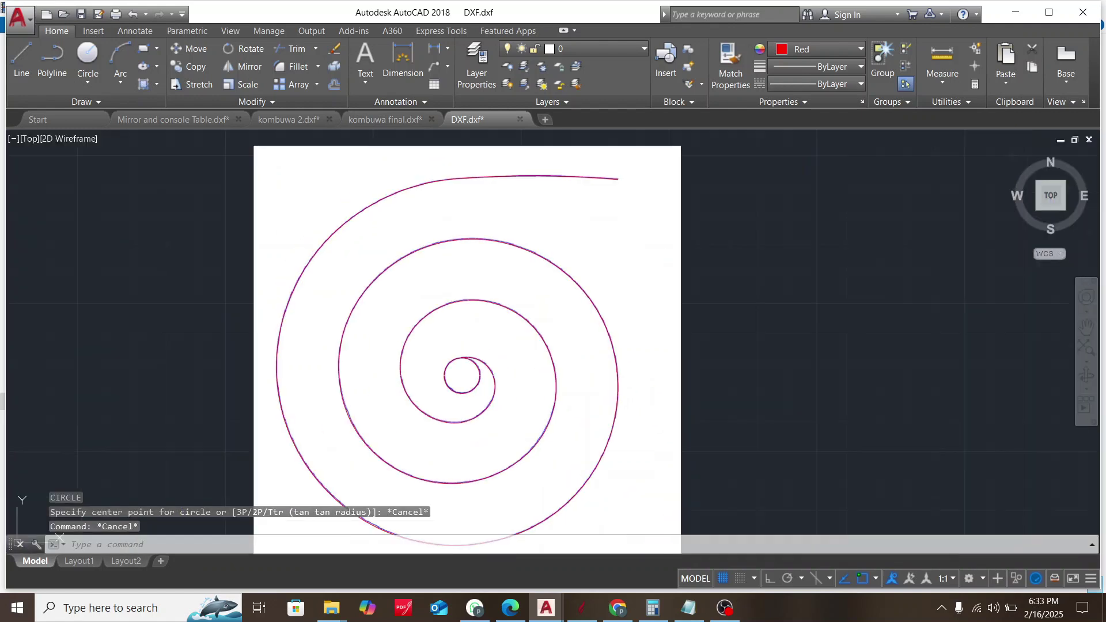
# Open the object snap settings and accept them with Center snap enabled
pyautogui.write('os')
pyautogui.press('Return')
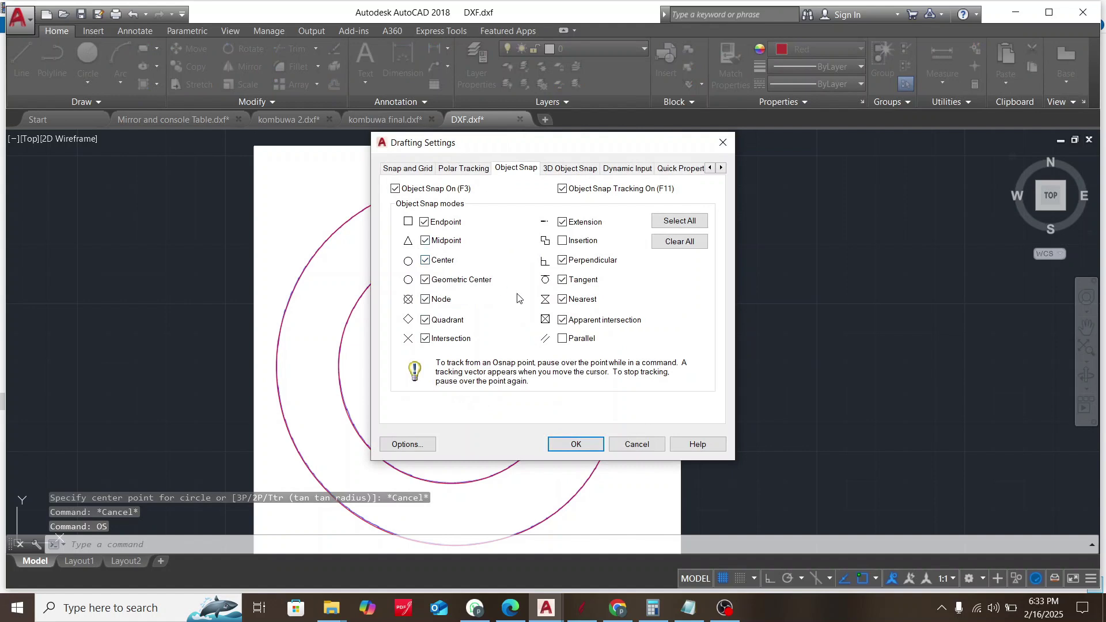
pyautogui.click(584, 440)
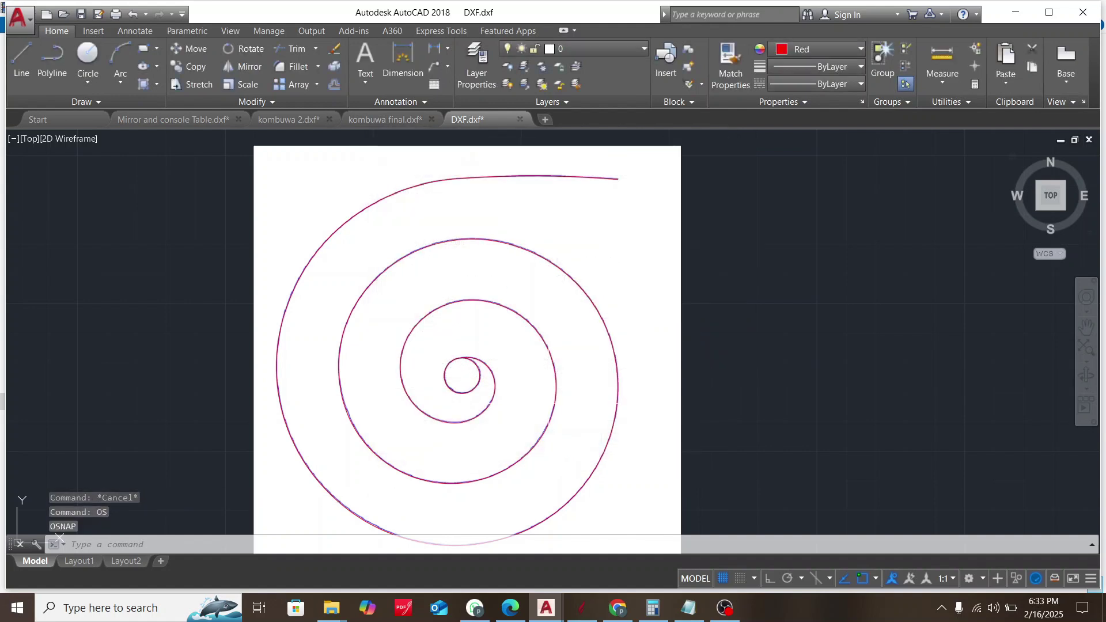
# Copy the traced spiral and its centre circle horizontally into the empty space to the right of the reference image
pyautogui.scroll(-2, 632, 332)
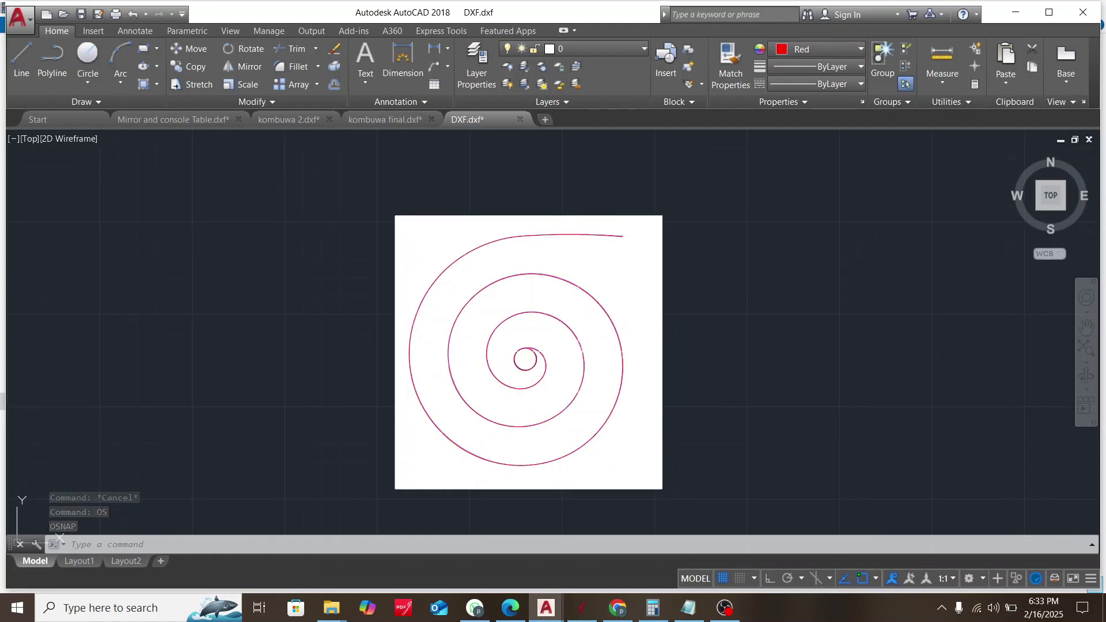
pyautogui.press('Return')
pyautogui.click(543, 362)
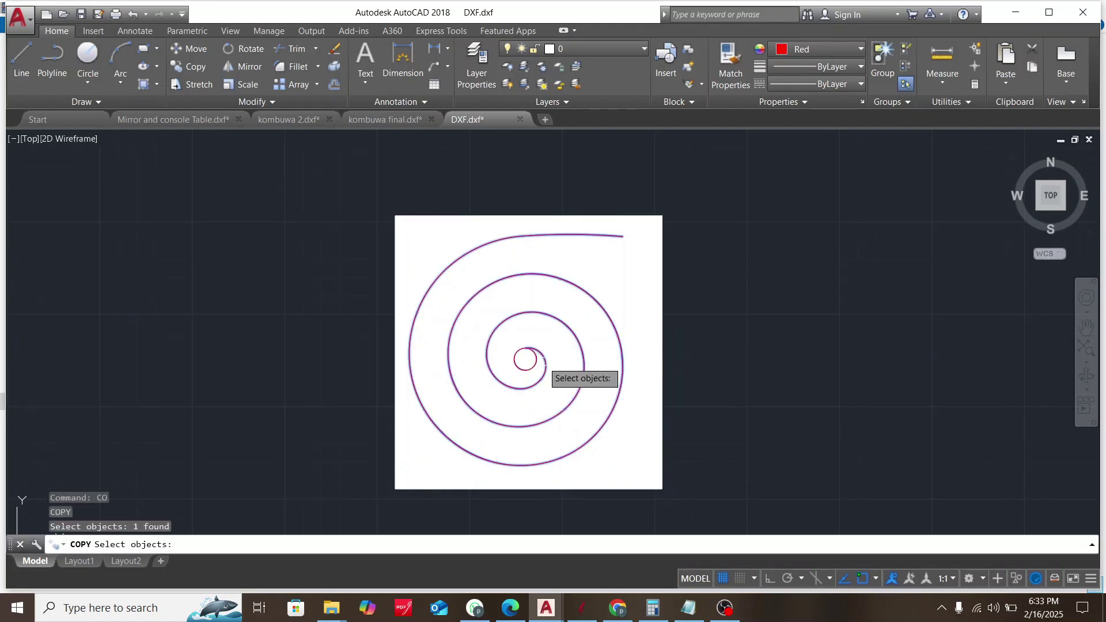
pyautogui.press('Return')
pyautogui.click(531, 368)
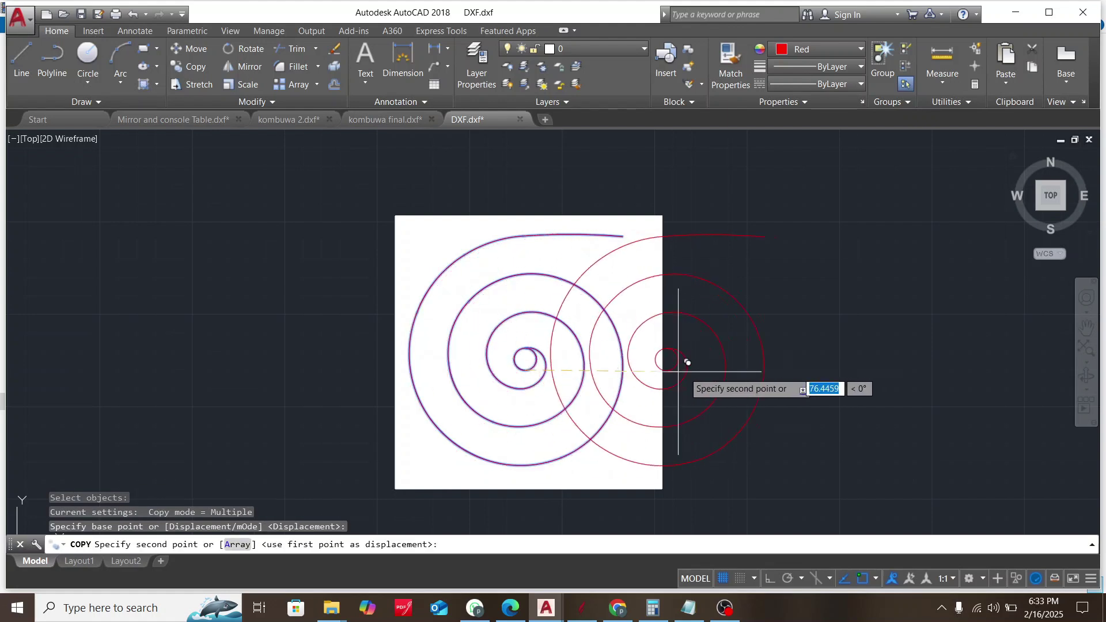
pyautogui.press('F8')
pyautogui.click(831, 381)
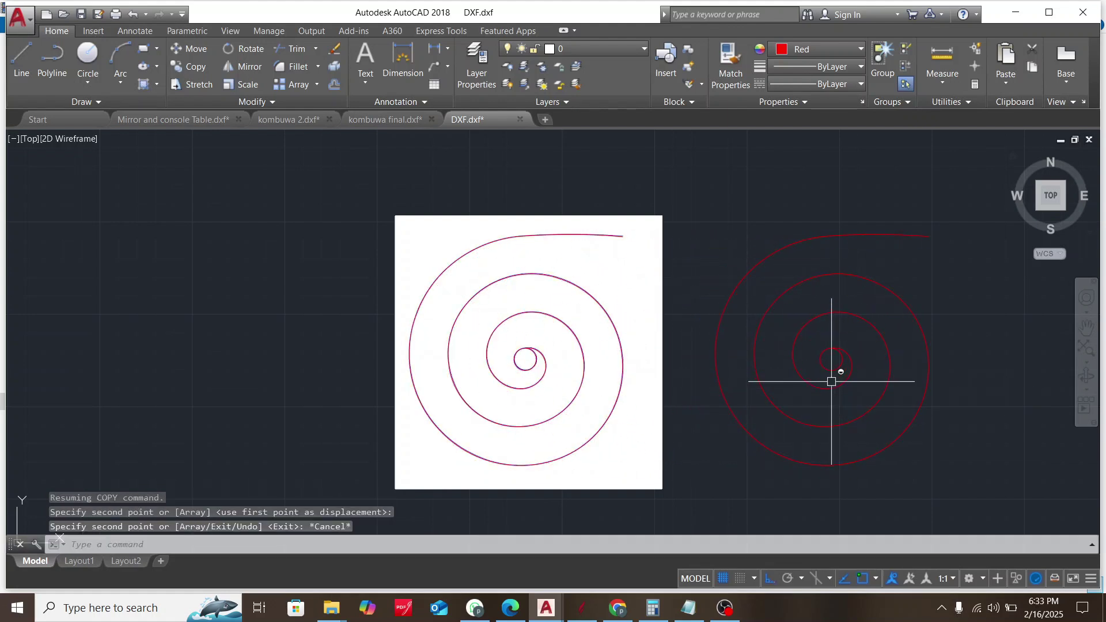
pyautogui.scroll(-4, 677, 357)
pyautogui.press('Escape')
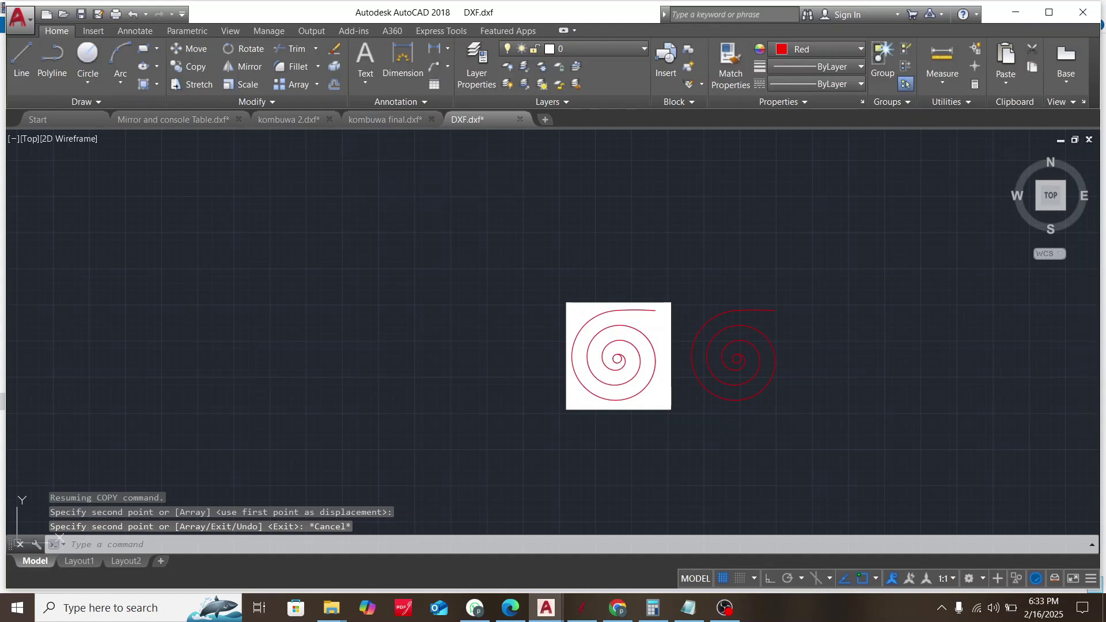
# Paste the copied pair of adjoining green rectangles into the empty space to the right of the spiral copy
pyautogui.scroll(-5, 449, 252)
pyautogui.scroll(5, 583, 331)
pyautogui.hotkey('ctrl', 'v')
pyautogui.scroll(-4, 578, 348)
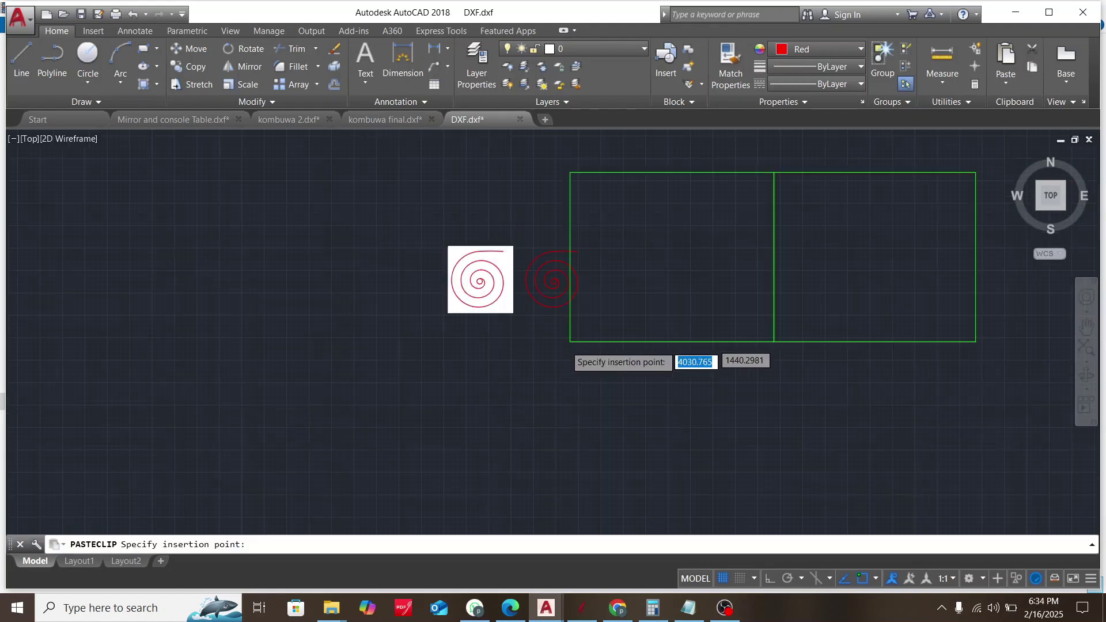
pyautogui.press('Escape')
# Draw a vertical construction line through the midpoint of the left green rectangle's top edge
pyautogui.scroll(2, 609, 315)
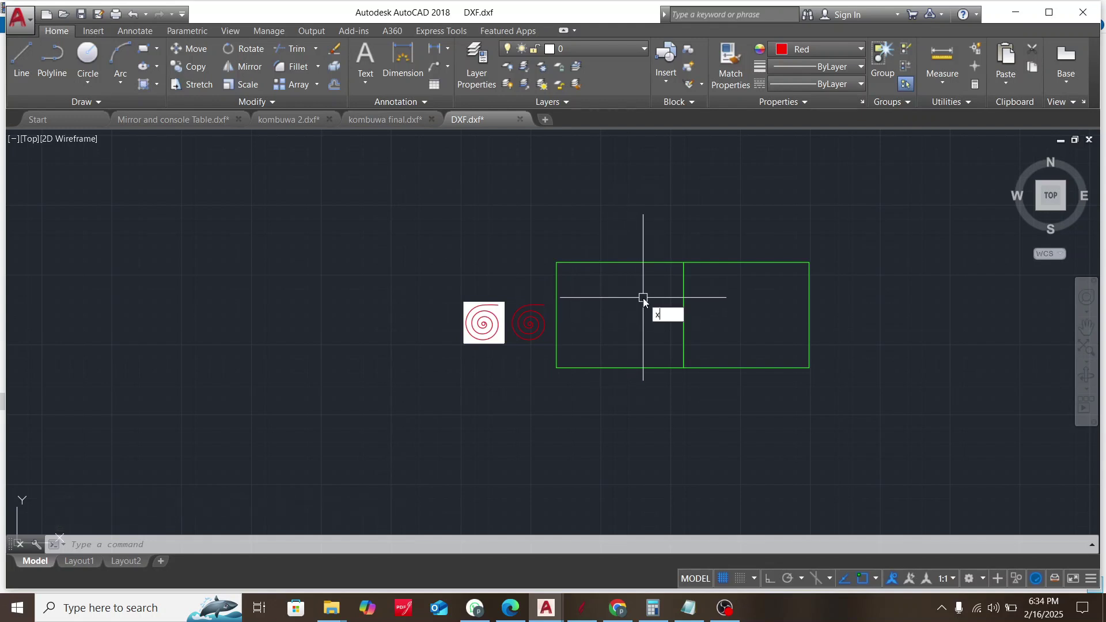
pyautogui.write('l')
pyautogui.press('Return')
pyautogui.write('v')
pyautogui.press('Return')
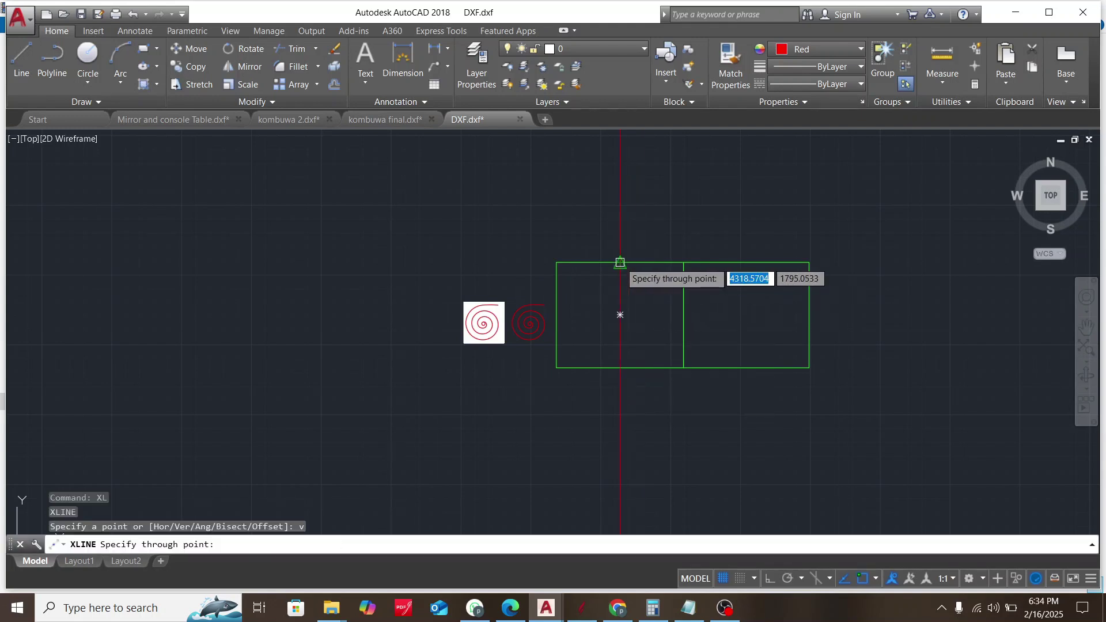
pyautogui.click(620, 262)
# Draw a horizontal construction line through the midpoint of the divider between the two green rectangles
pyautogui.press('Return')
pyautogui.press('Return')
pyautogui.write('h')
pyautogui.press('Return')
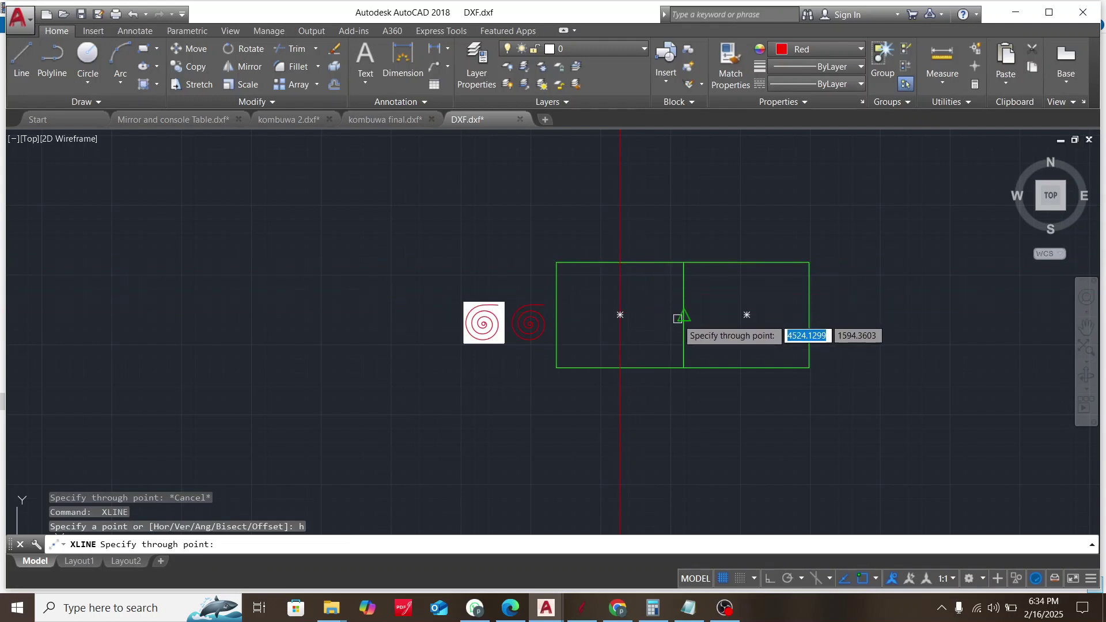
pyautogui.click(684, 315)
pyautogui.press('Escape')
pyautogui.scroll(3, 684, 315)
pyautogui.click(692, 300)
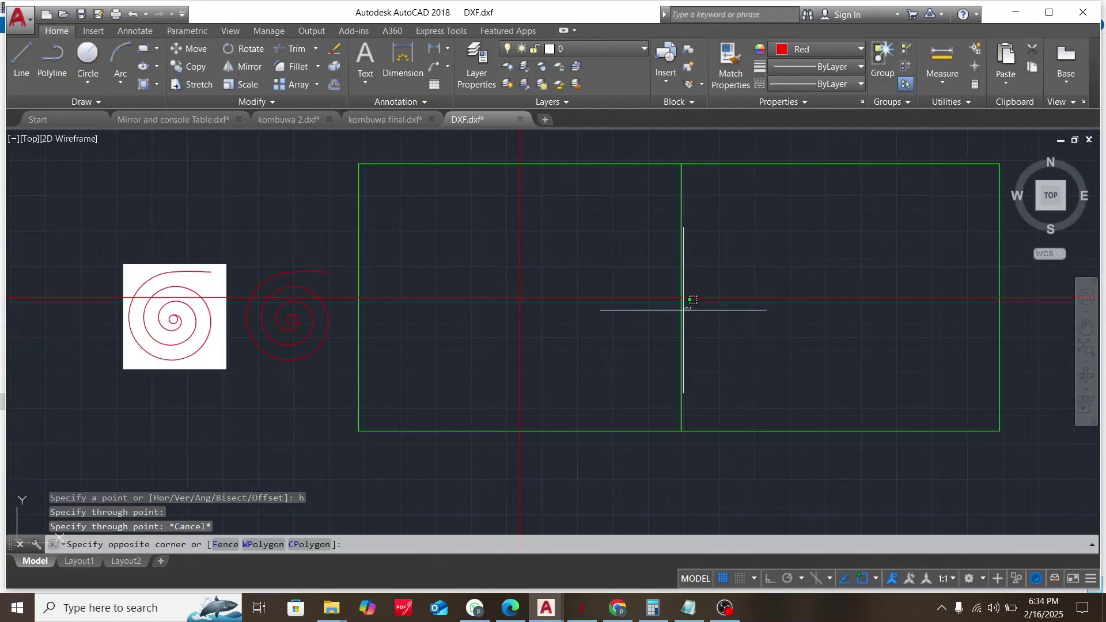
pyautogui.click(660, 318)
pyautogui.scroll(3, 660, 318)
pyautogui.scroll(-4, 647, 294)
pyautogui.press('Escape')
pyautogui.press('Escape')
pyautogui.press('Escape')
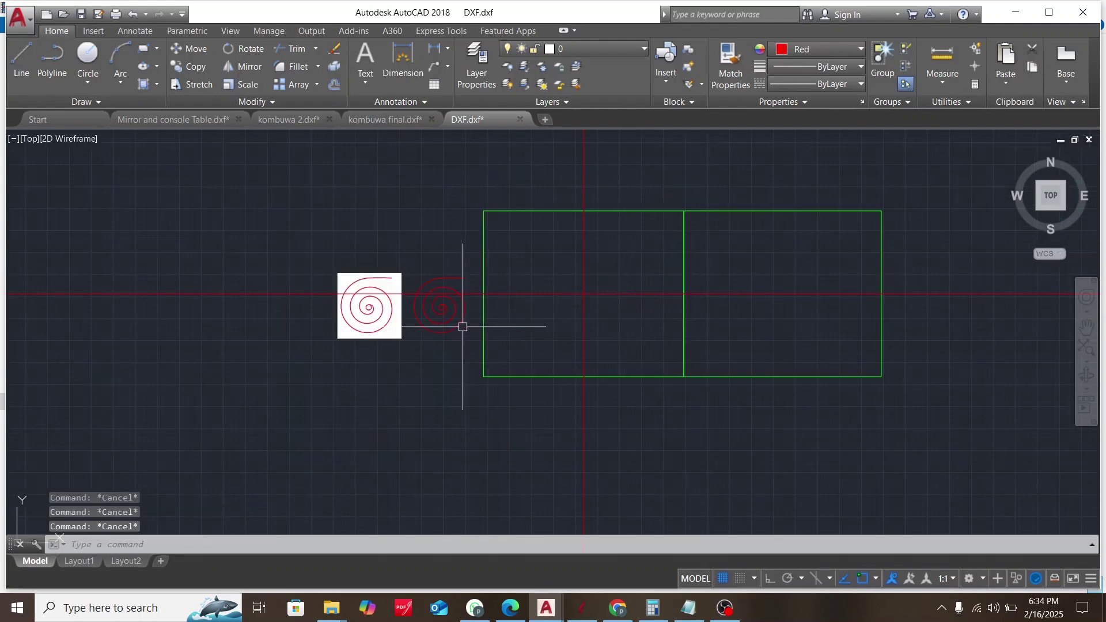
# Move the spiral copy and its centre circle so the circle's centre sits on the construction lines' intersection in the left rectangle
pyautogui.scroll(2, 462, 323)
pyautogui.scroll(2, 429, 299)
pyautogui.click(372, 274)
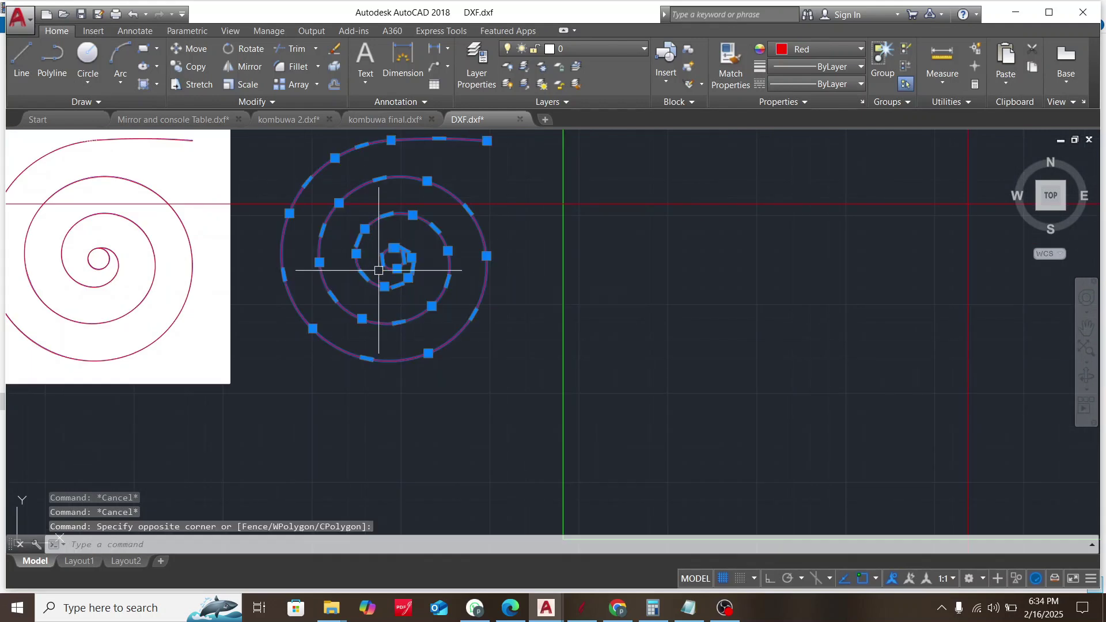
pyautogui.click(379, 271)
pyautogui.write('m')
pyautogui.press('Return')
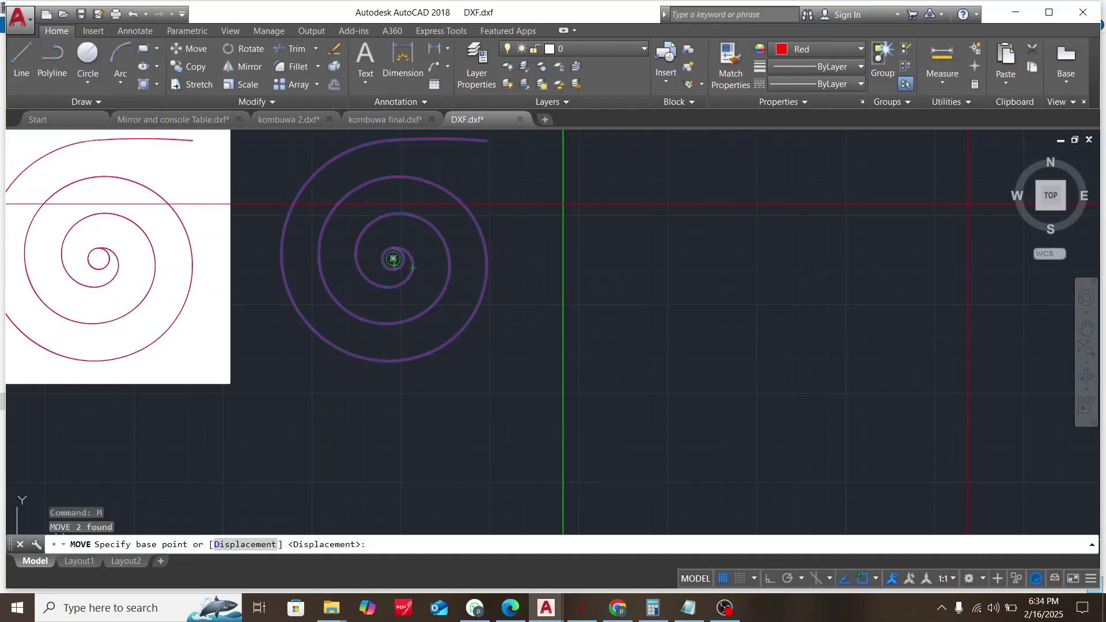
pyautogui.click(393, 259)
pyautogui.scroll(-5, 404, 262)
pyautogui.press('Escape')
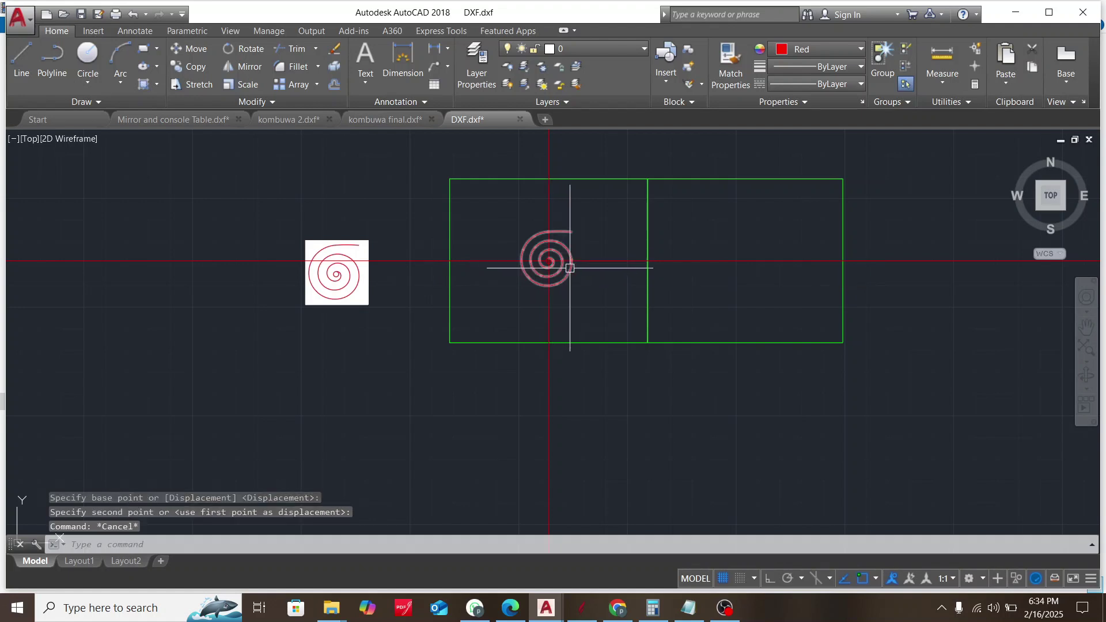
# Scale the spiral copy and its centre circle by a factor of 2 about the construction lines' intersection
pyautogui.press('Return')
pyautogui.scroll(5, 560, 261)
pyautogui.click(548, 286)
pyautogui.click(567, 262)
pyautogui.press('Return')
pyautogui.scroll(5, 568, 263)
pyautogui.click(477, 256)
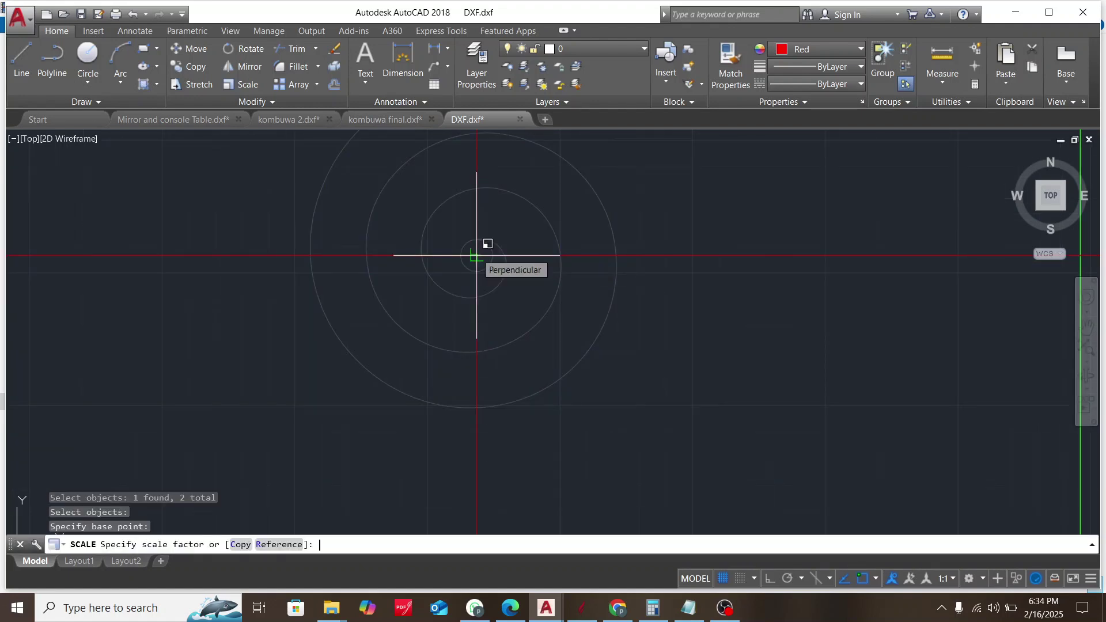
pyautogui.write('2')
pyautogui.press('Return')
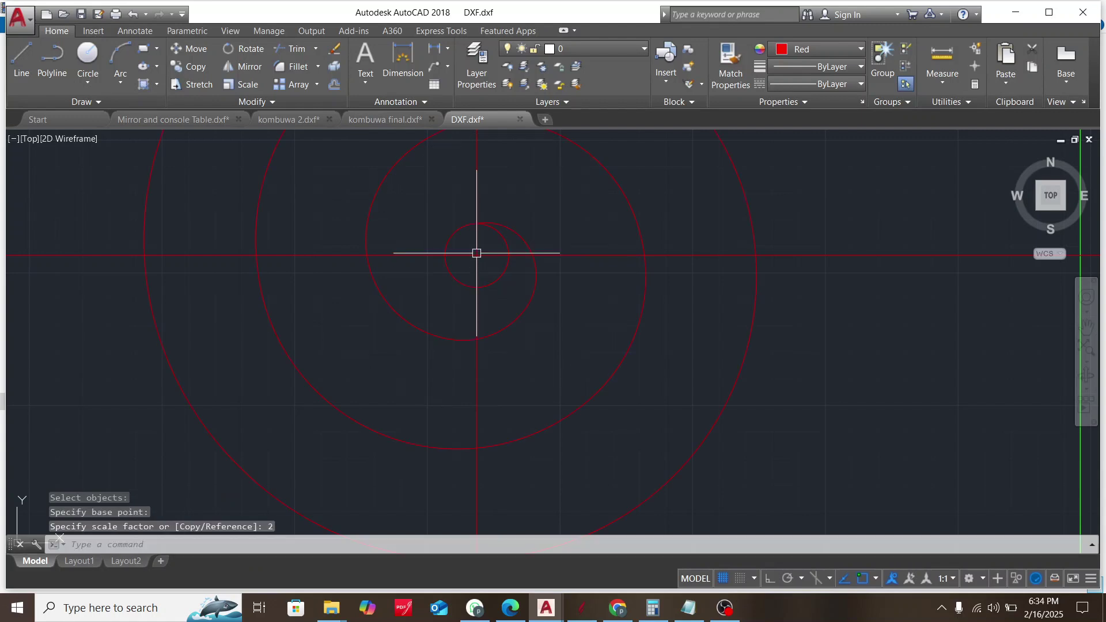
pyautogui.scroll(-6, 501, 282)
pyautogui.scroll(-2, 547, 317)
pyautogui.scroll(2, 570, 340)
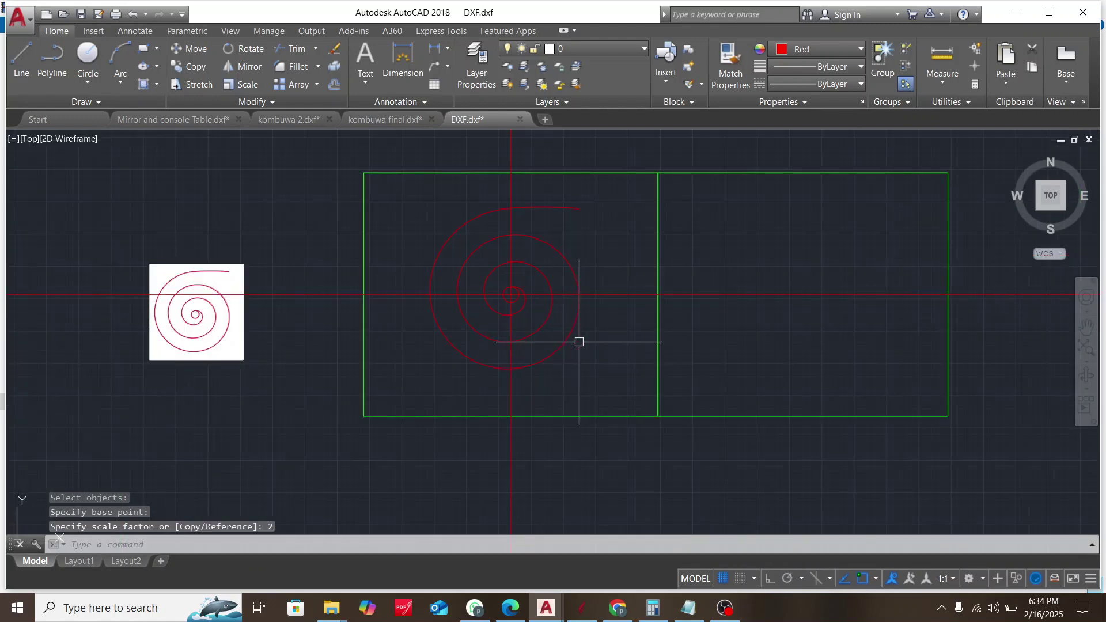
# Enlarge the spiral and its centre circle again with a scale factor of 1.3 about the circle's centre
pyautogui.write('sc')
pyautogui.press('Return')
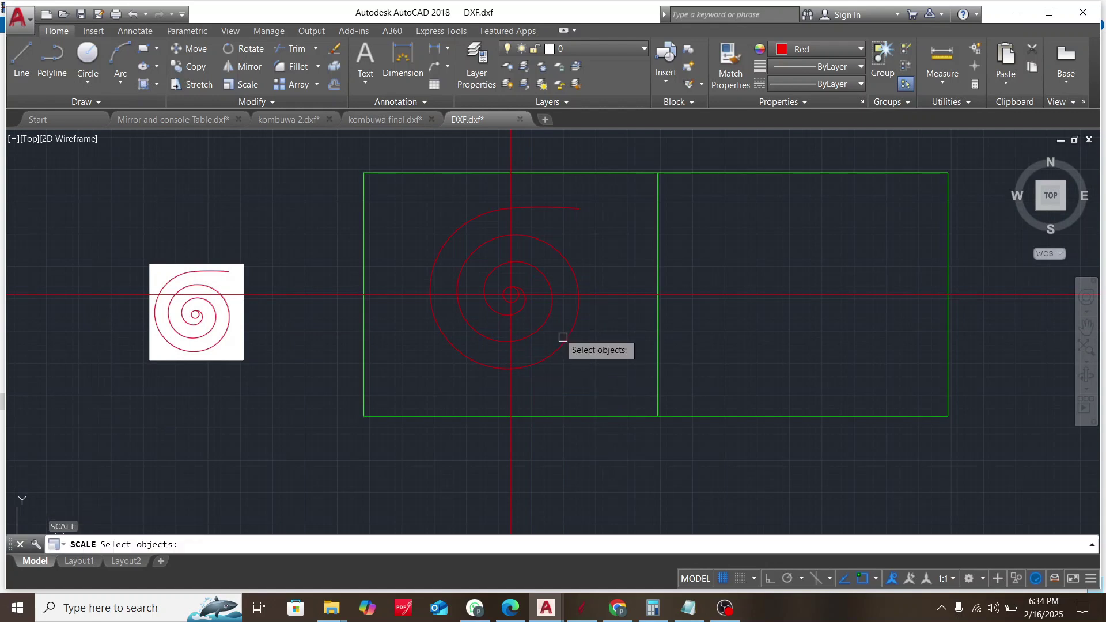
pyautogui.click(554, 325)
pyautogui.click(542, 318)
pyautogui.scroll(6, 506, 297)
pyautogui.click(546, 312)
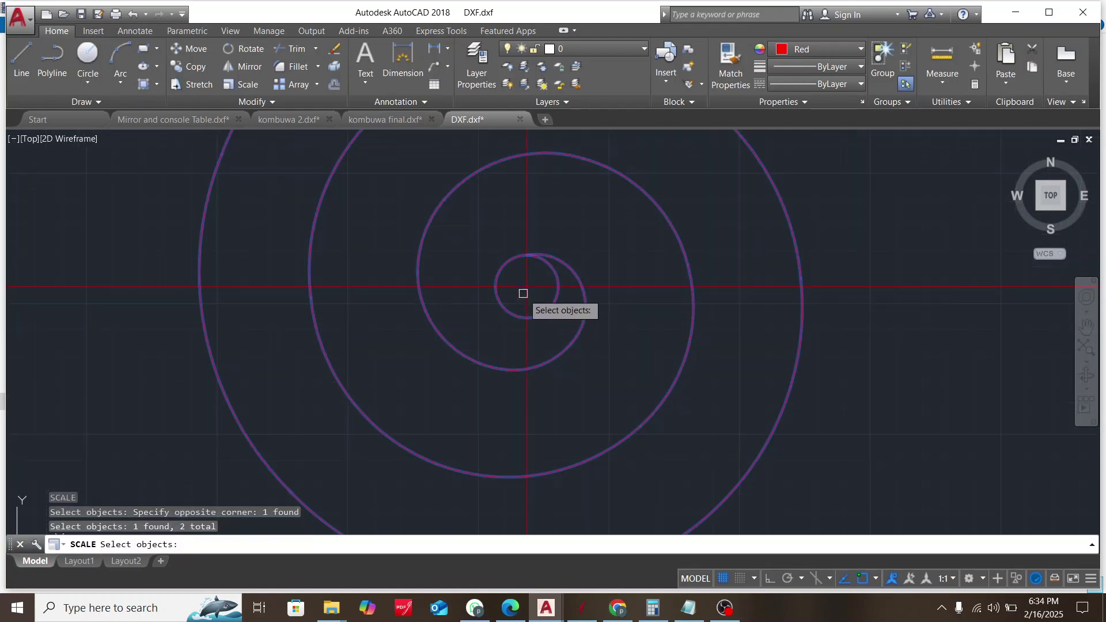
pyautogui.press('Return')
pyautogui.scroll(5, 527, 285)
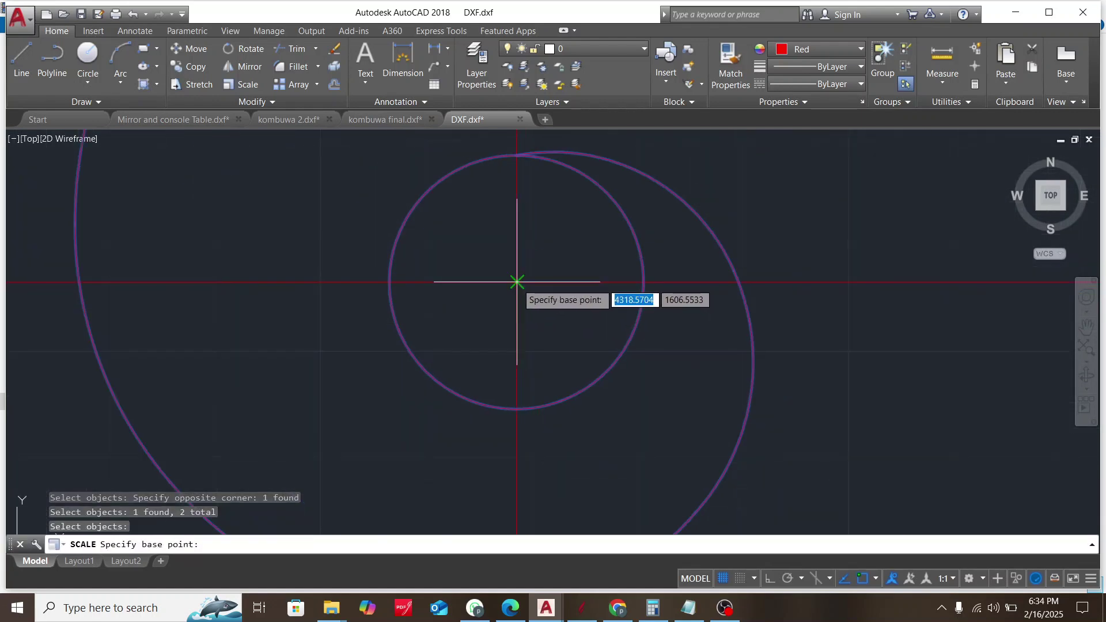
pyautogui.click(516, 282)
pyautogui.write('1')
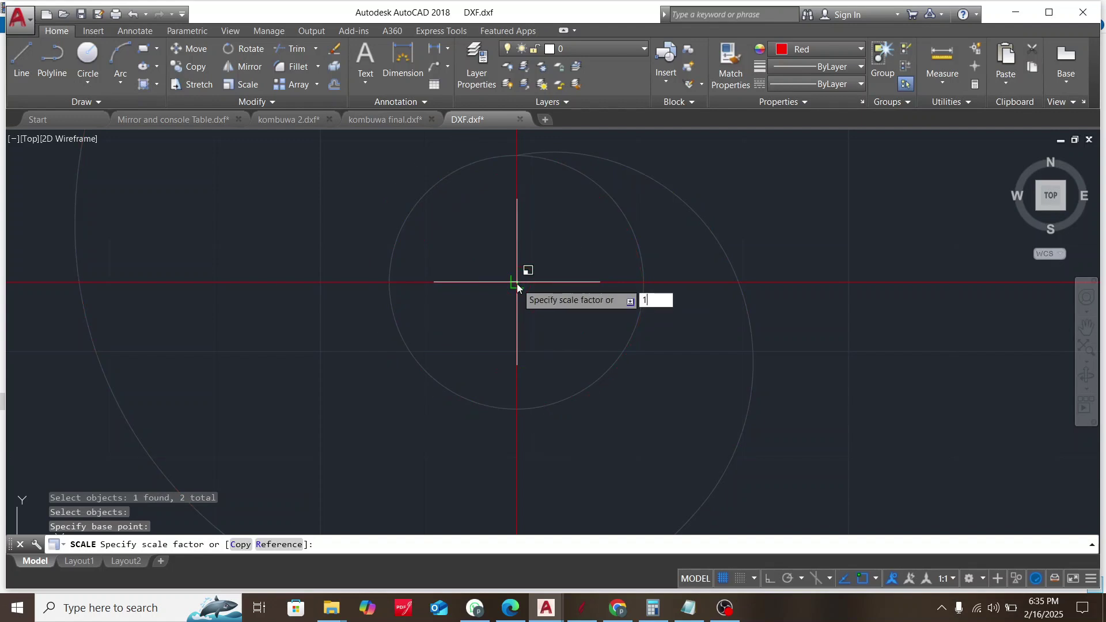
pyautogui.write('.3')
pyautogui.press('Return')
pyautogui.scroll(-5, 513, 283)
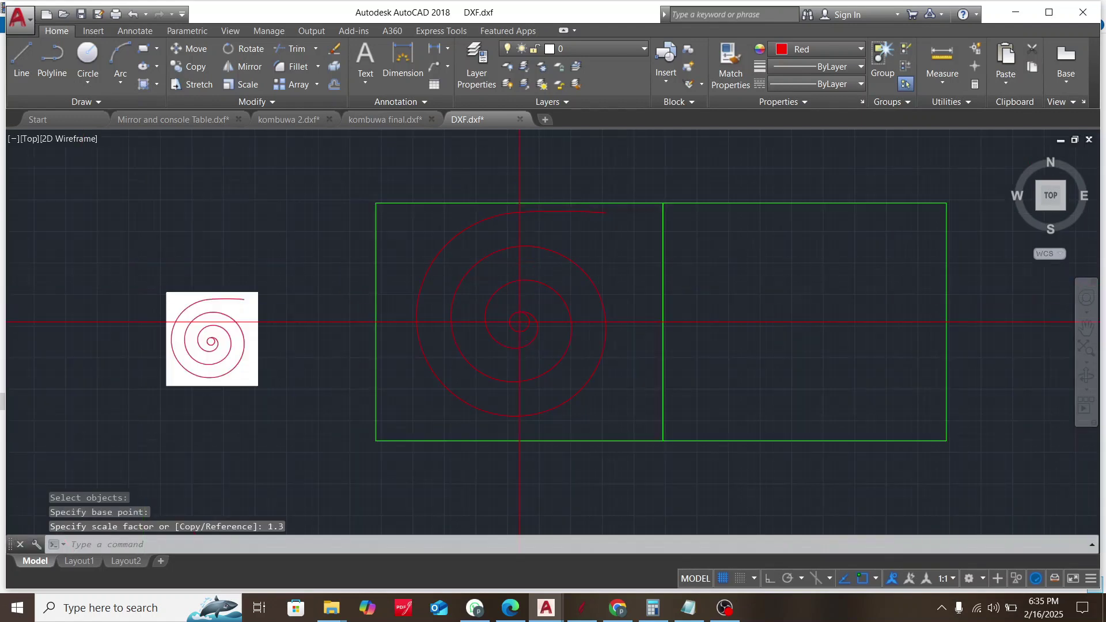
pyautogui.scroll(-3, 547, 346)
pyautogui.scroll(3, 527, 374)
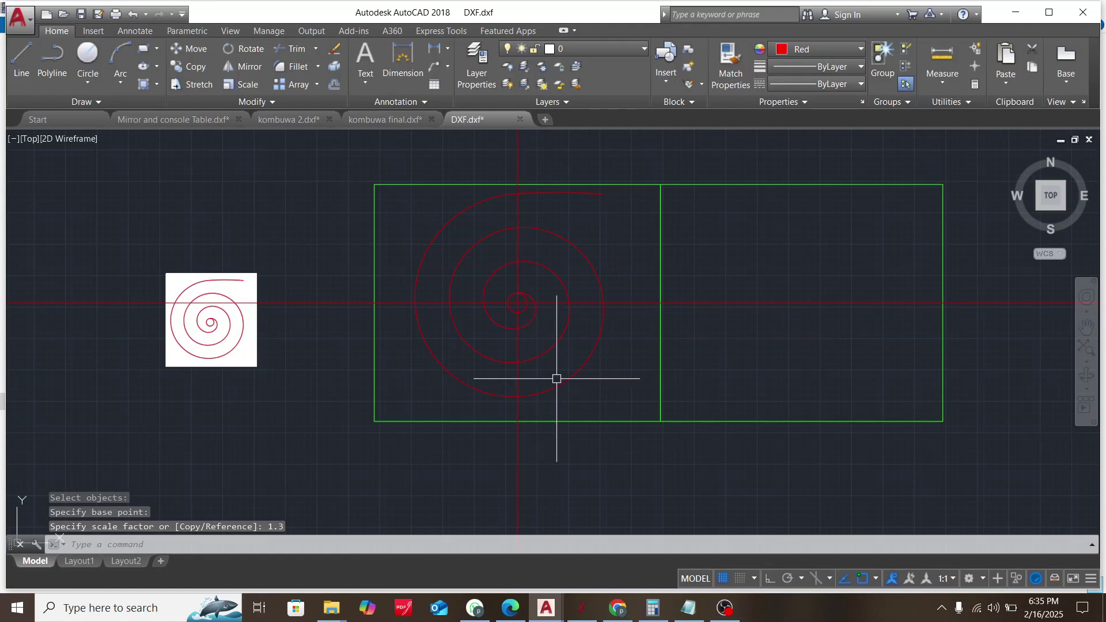
# Move the spiral and its centre circle about 17.5 units straight down along the vertical construction line
pyautogui.press('Escape')
pyautogui.press('Escape')
pyautogui.click(552, 346)
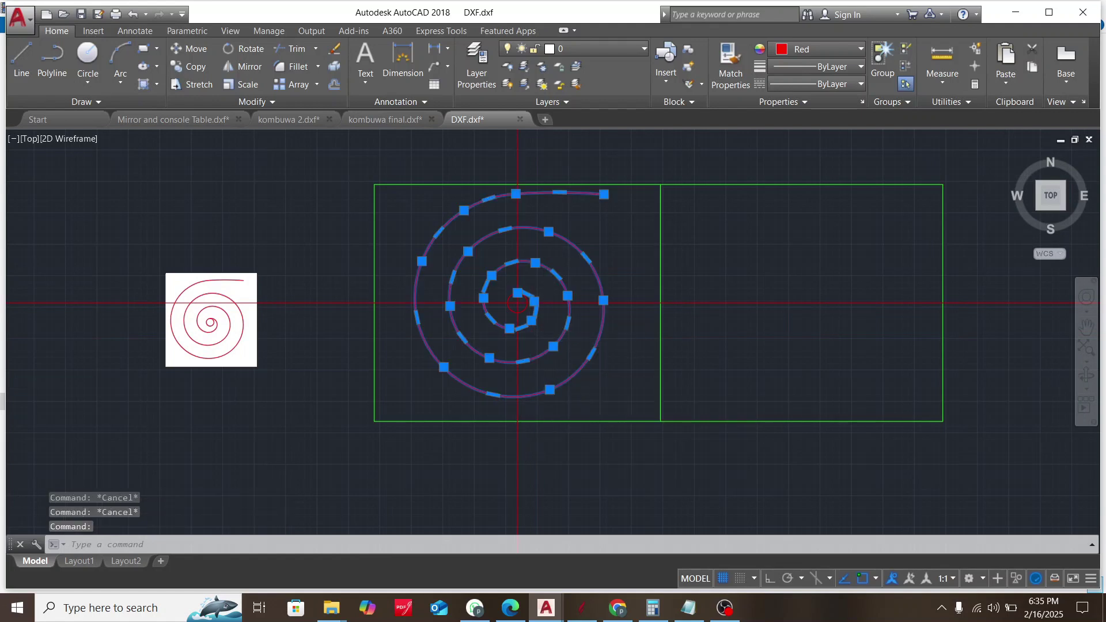
pyautogui.scroll(3, 547, 343)
pyautogui.write('m')
pyautogui.press('Return')
pyautogui.scroll(-2, 524, 291)
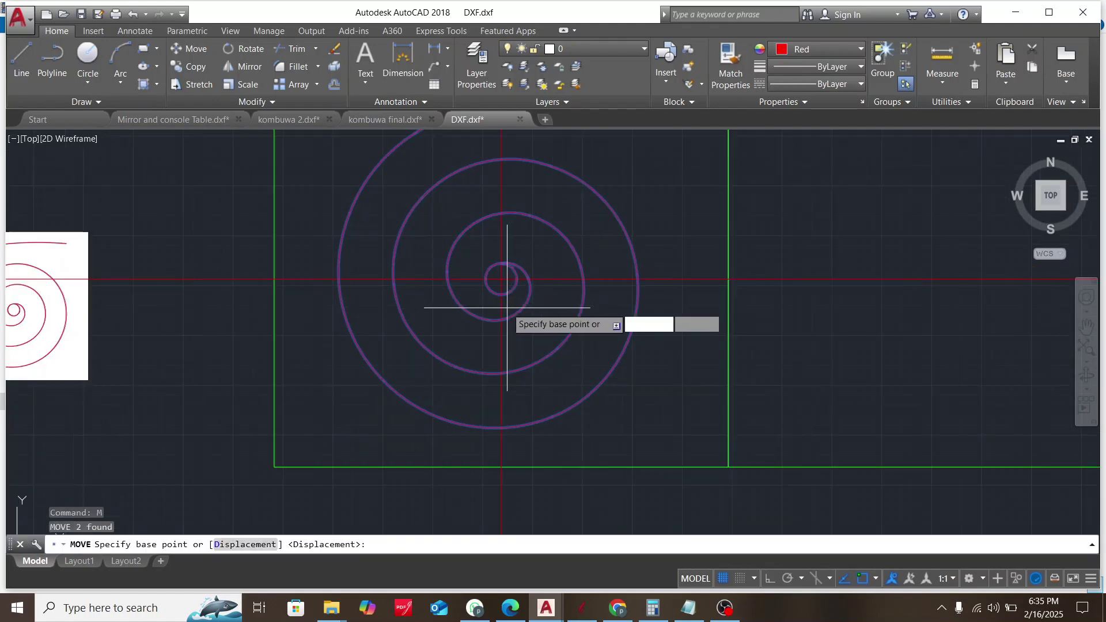
pyautogui.scroll(-3, 504, 450)
pyautogui.scroll(2, 506, 440)
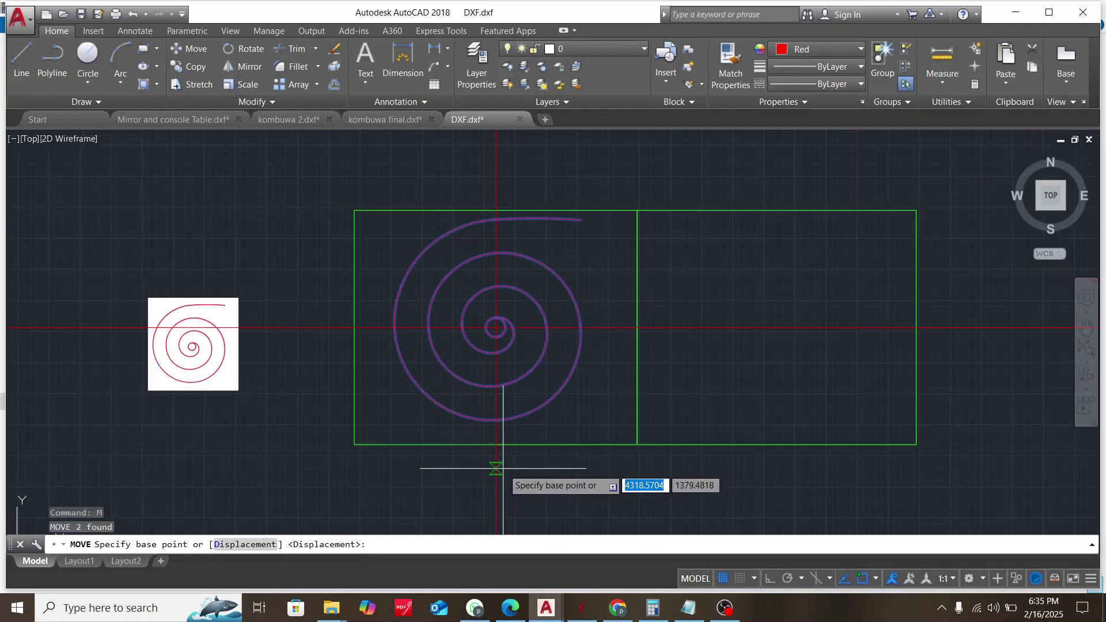
pyautogui.click(496, 421)
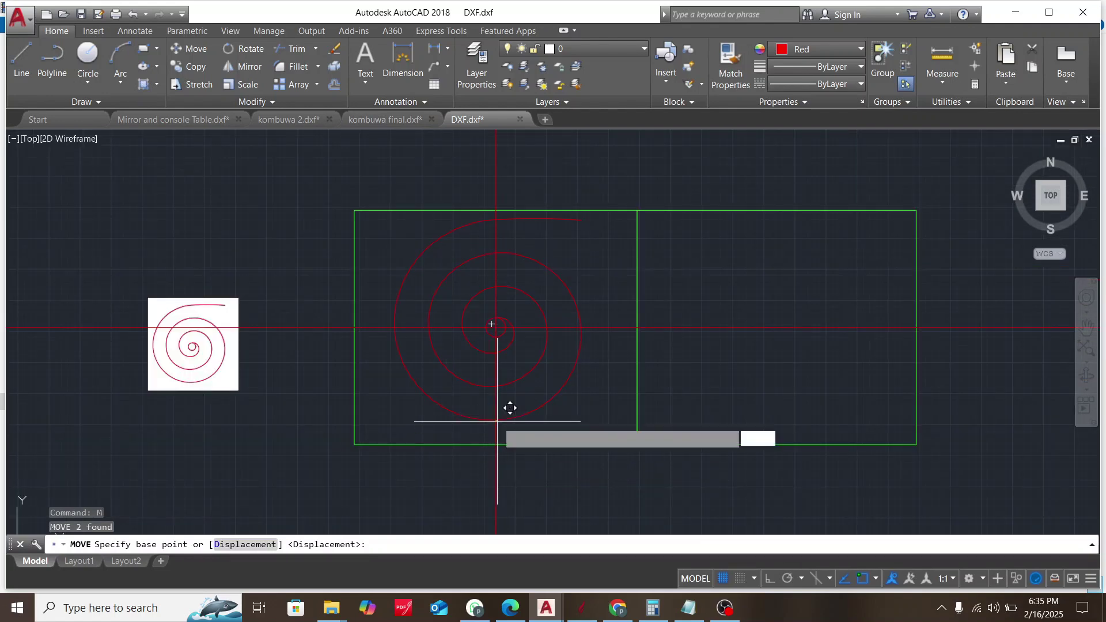
pyautogui.scroll(5, 492, 406)
pyautogui.scroll(-3, 489, 390)
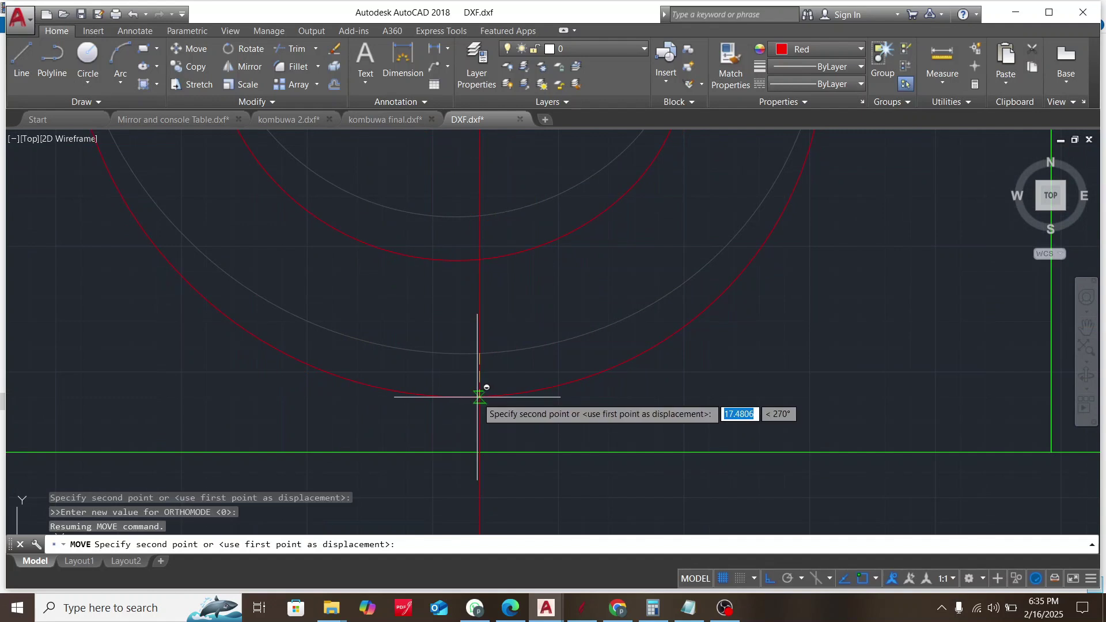
pyautogui.press('Escape')
pyautogui.scroll(-3, 518, 343)
pyautogui.press('Escape')
pyautogui.scroll(2, 529, 321)
pyautogui.press('Escape')
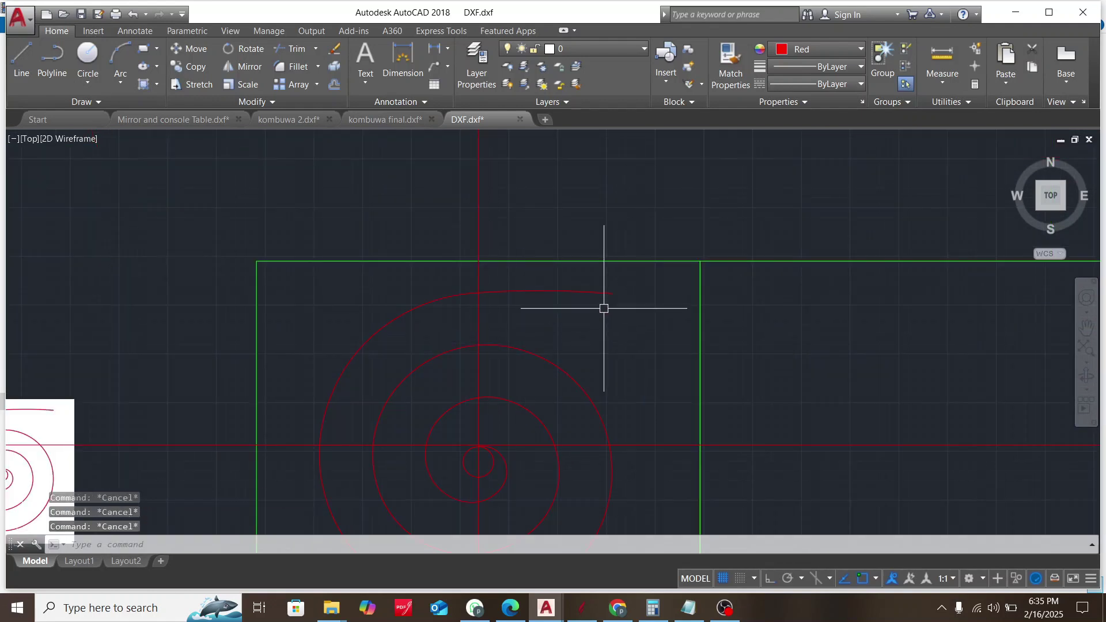
# Draw a horizontal construction line through the highest point of the spiral's outer turn
pyautogui.write('xl')
pyautogui.press('Return')
pyautogui.write('h')
pyautogui.press('Return')
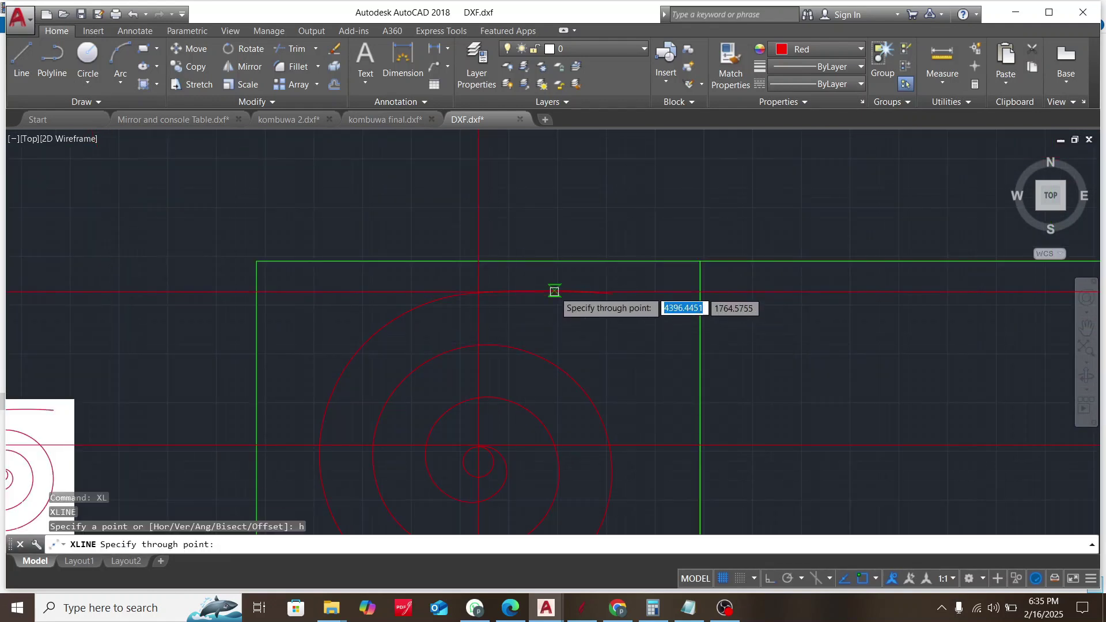
pyautogui.click(544, 290)
pyautogui.scroll(-2, 547, 276)
pyautogui.press('Escape')
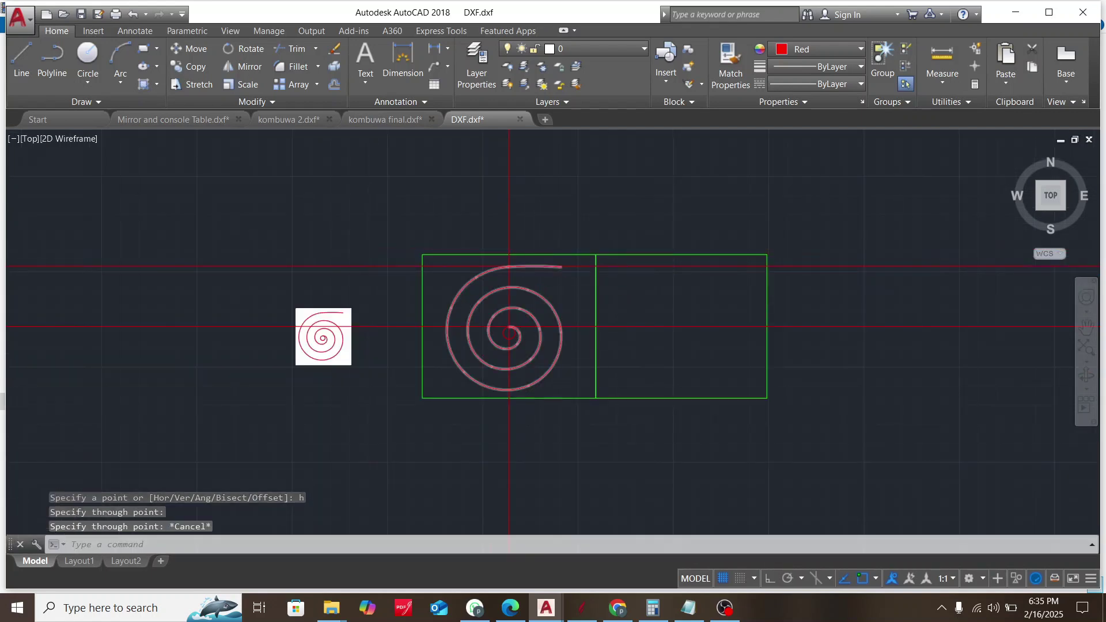
pyautogui.scroll(2, 536, 406)
pyautogui.press('Return')
pyautogui.scroll(-2, 527, 396)
pyautogui.press('Escape')
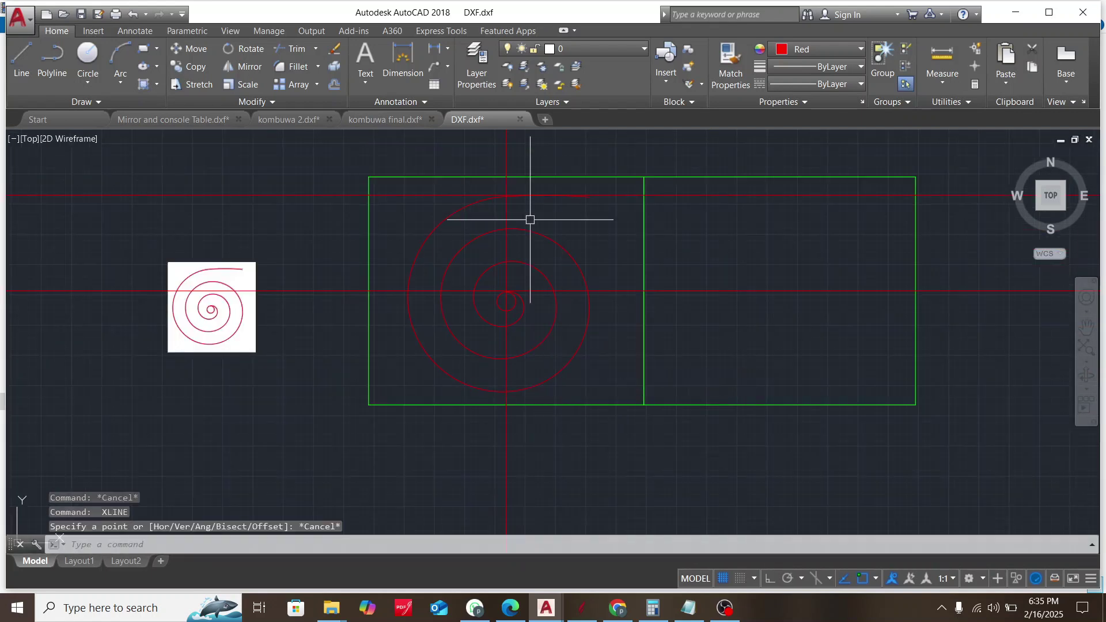
pyautogui.press('Escape')
pyautogui.scroll(4, 548, 195)
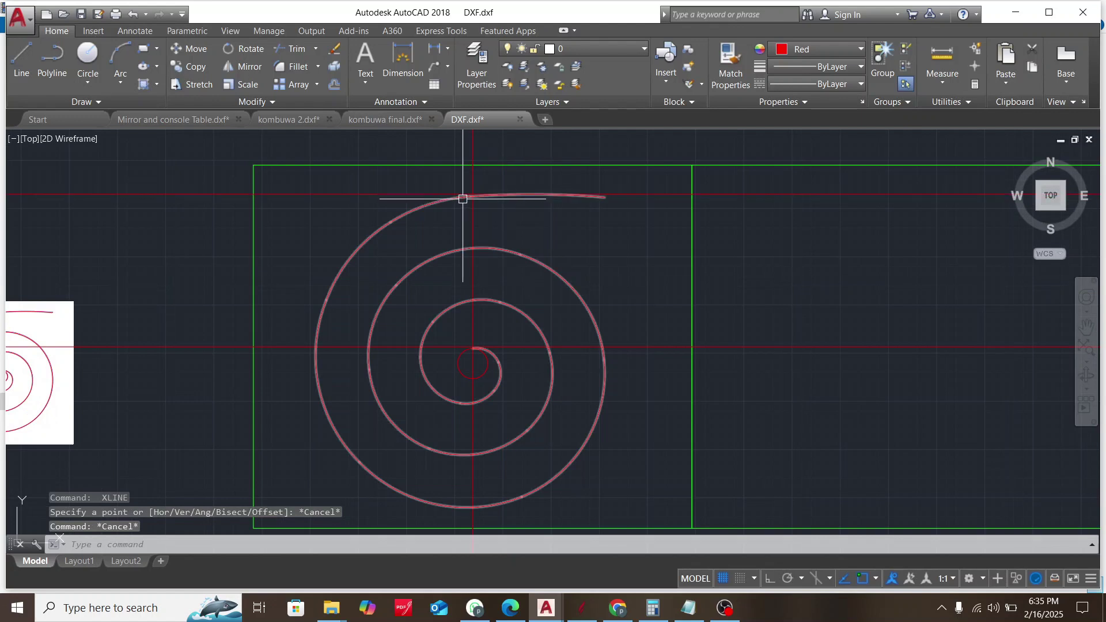
pyautogui.write('l')
pyautogui.press('Return')
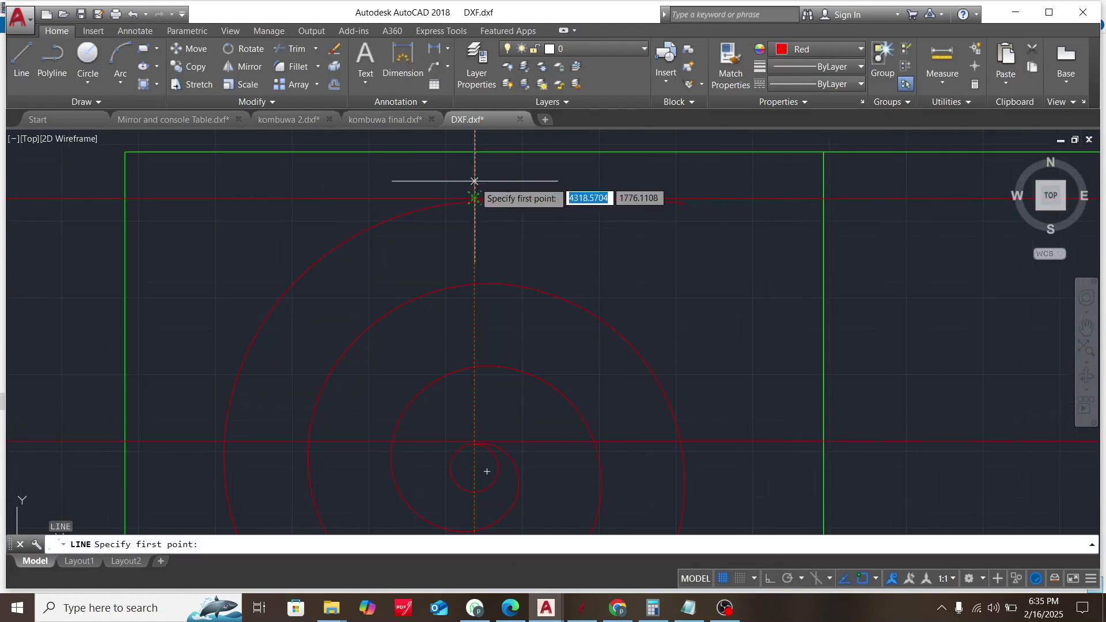
pyautogui.scroll(-2, 475, 190)
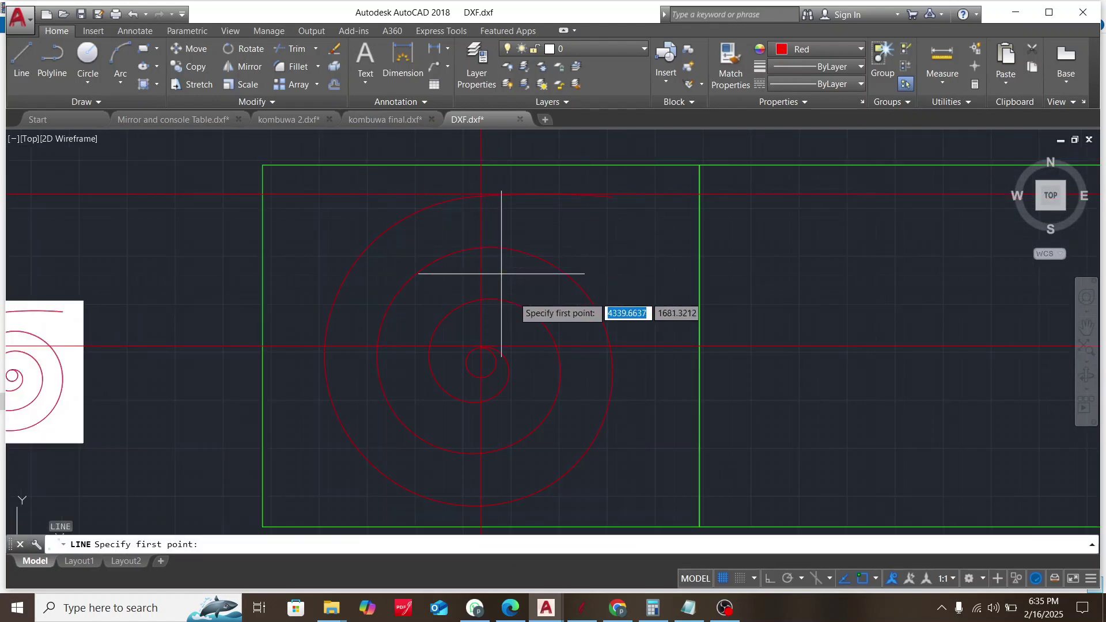
pyautogui.press('Escape')
pyautogui.click(260, 378)
pyautogui.press('Escape')
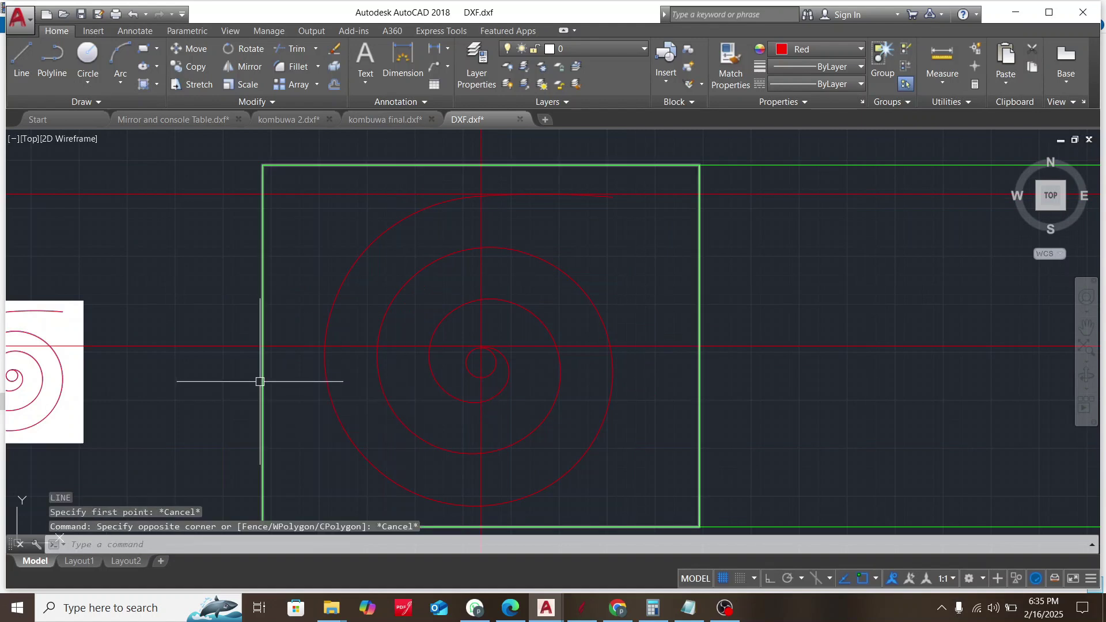
pyautogui.click(264, 381)
pyautogui.press('Escape')
pyautogui.scroll(-2, 604, 364)
pyautogui.scroll(5, 601, 363)
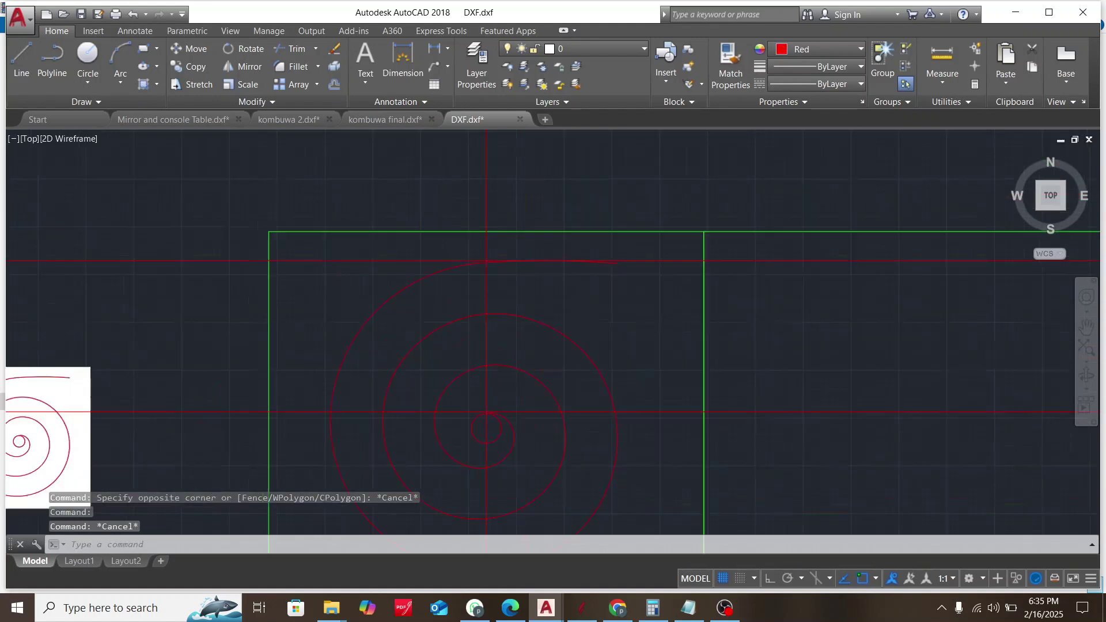
# Trim the upper horizontal construction line to the left of the vertical construction line
pyautogui.write('t')
pyautogui.press('Return')
pyautogui.click(450, 242)
pyautogui.click(388, 278)
pyautogui.press('Return')
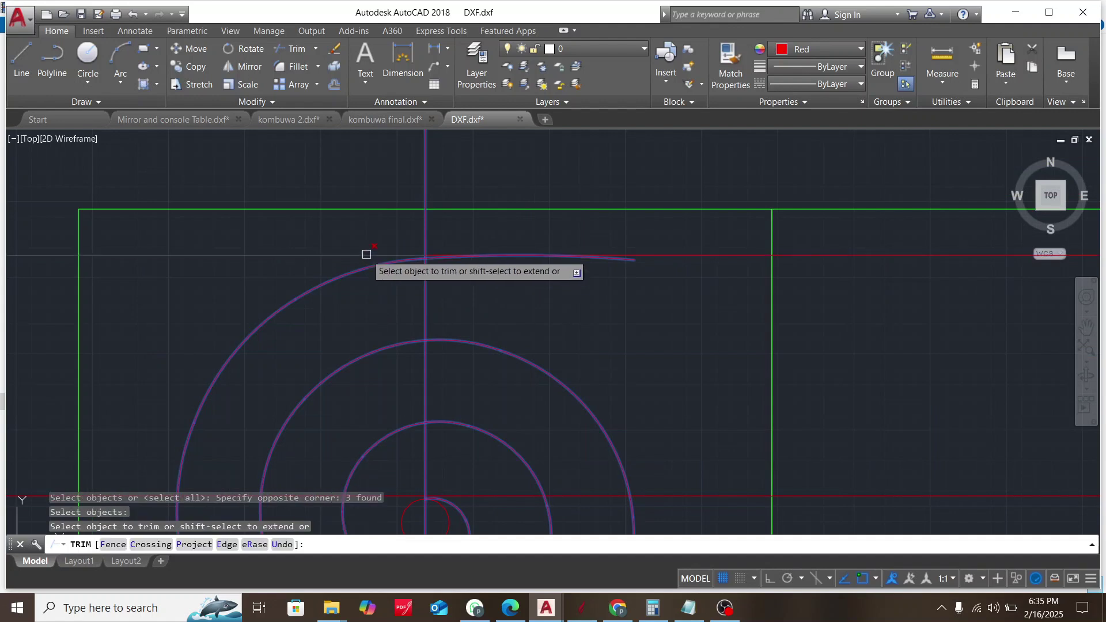
pyautogui.press('Escape')
# Move the spiral and the trimmed line up so the line's endpoint meets the midpoint of the left rectangle's top edge
pyautogui.scroll(2, 418, 250)
pyautogui.click(420, 257)
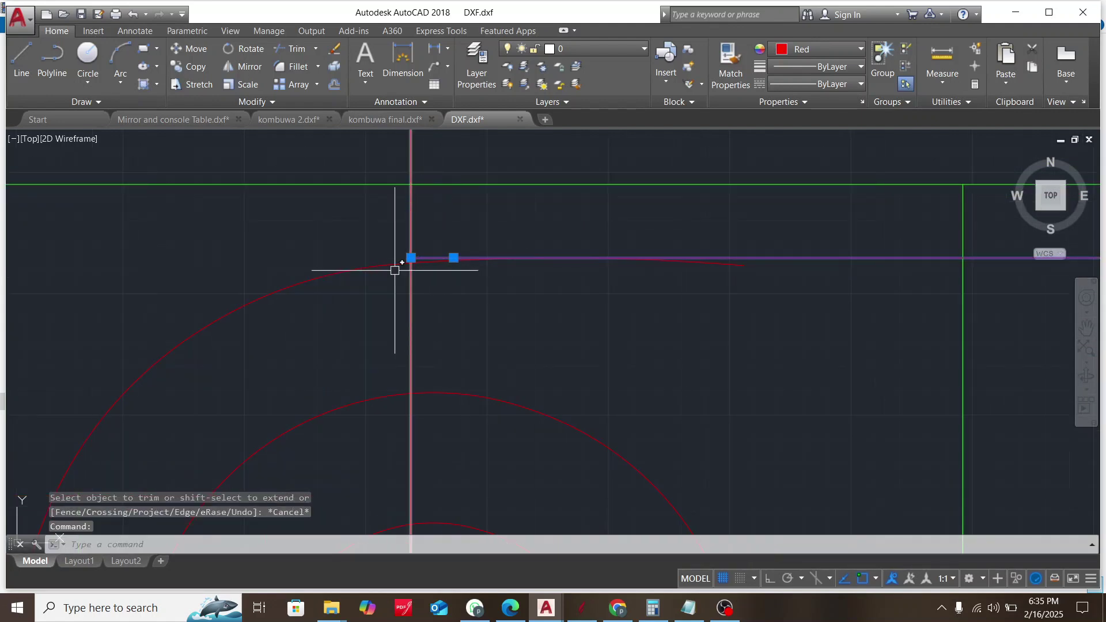
pyautogui.click(381, 261)
pyautogui.click(420, 266)
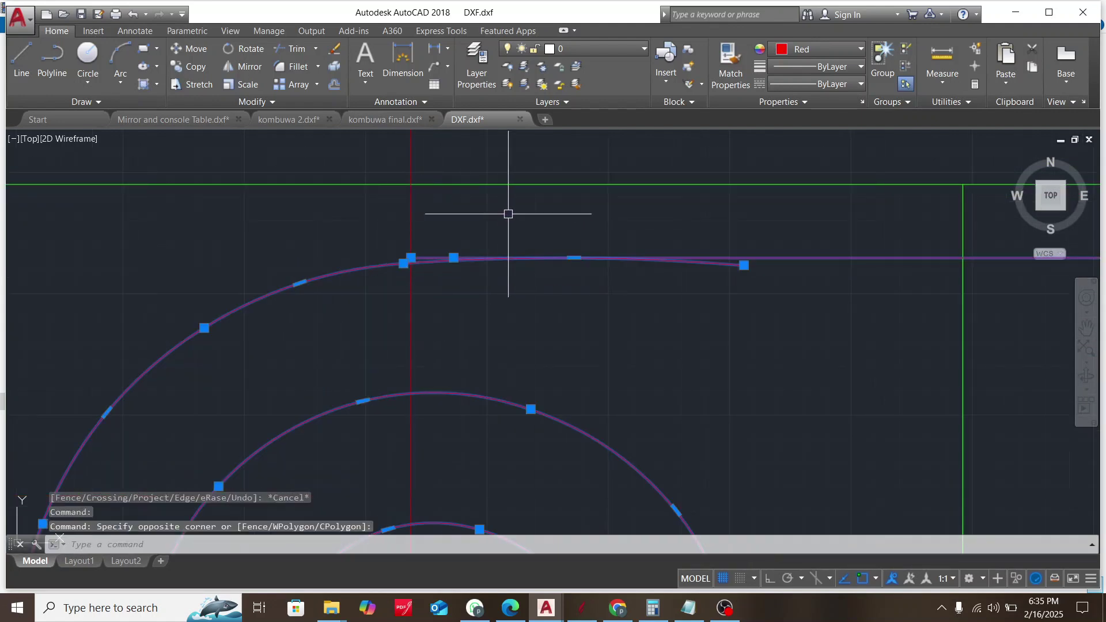
pyautogui.write('M')
pyautogui.press('Return')
pyautogui.click(410, 263)
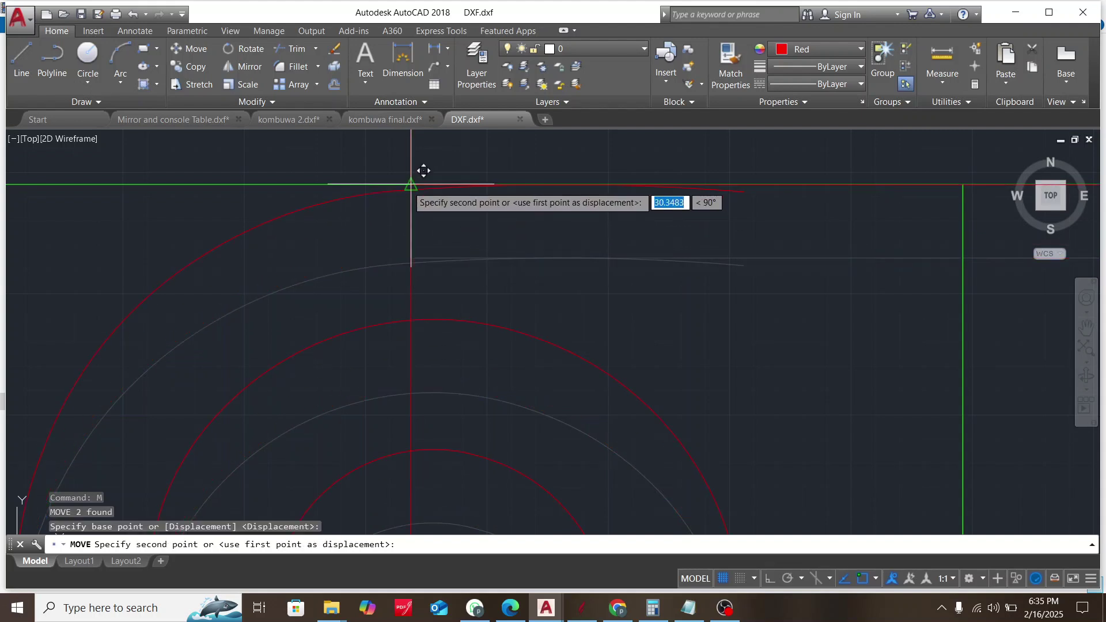
pyautogui.scroll(-5, 423, 171)
pyautogui.press('Escape')
pyautogui.scroll(5, 449, 403)
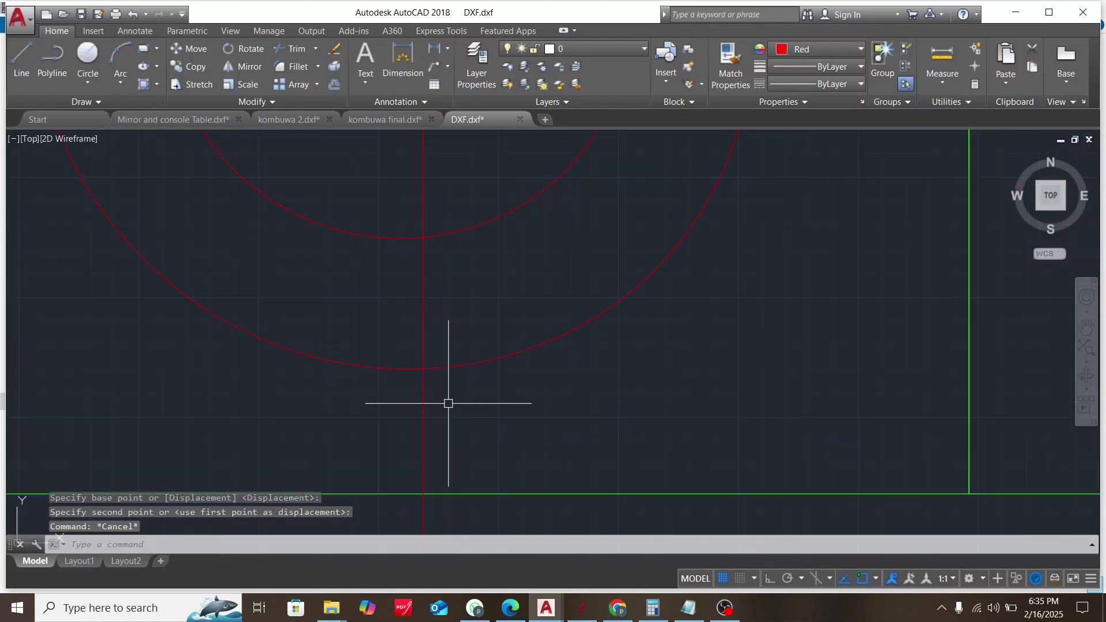
# Draw a horizontal construction line through the lowest point of the spiral's outer turn
pyautogui.write('XL')
pyautogui.press('Return')
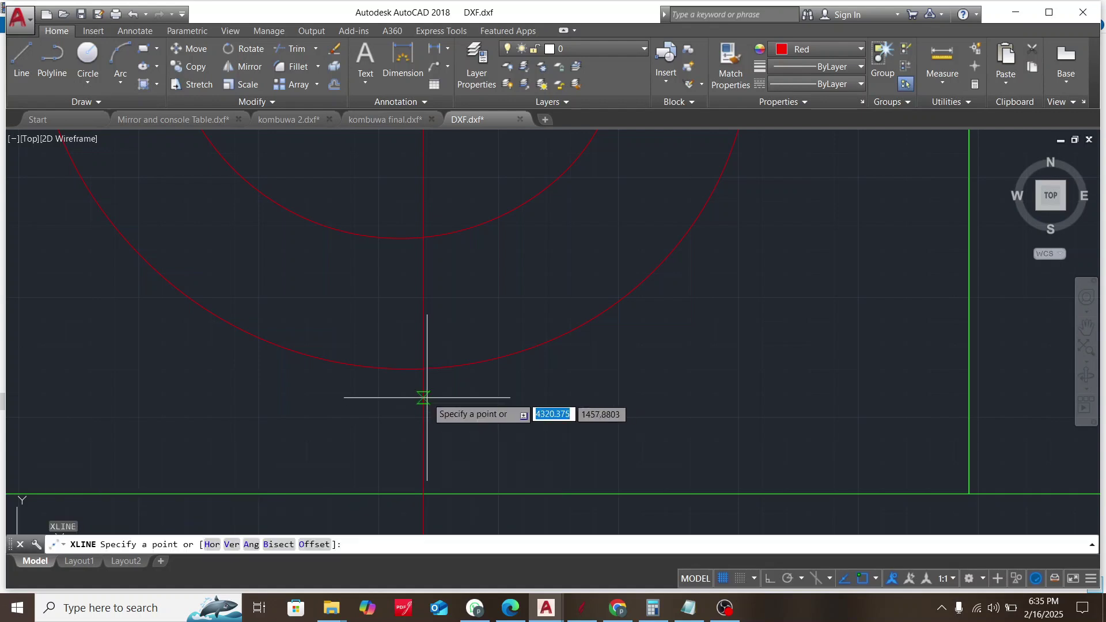
pyautogui.write('h')
pyautogui.press('Return')
pyautogui.scroll(2, 423, 369)
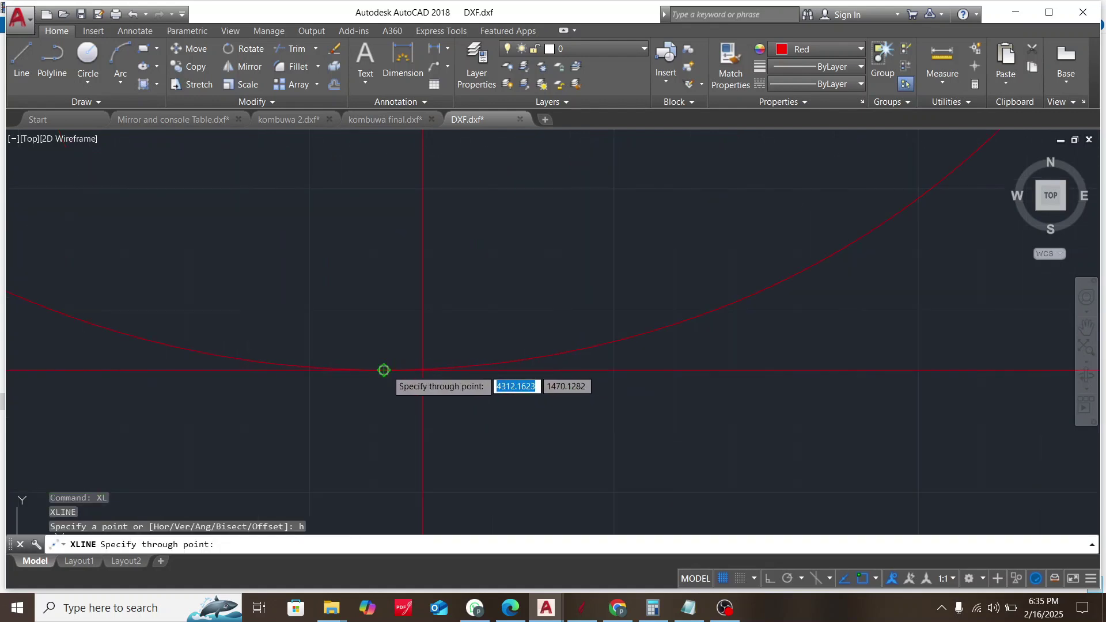
pyautogui.click(384, 370)
pyautogui.press('Escape')
pyautogui.scroll(-4, 452, 334)
pyautogui.press('Escape')
# Draw a vertical line from the midpoint of the left rectangle's bottom edge up to the lower horizontal construction line
pyautogui.scroll(2, 443, 372)
pyautogui.write('l')
pyautogui.press('Return')
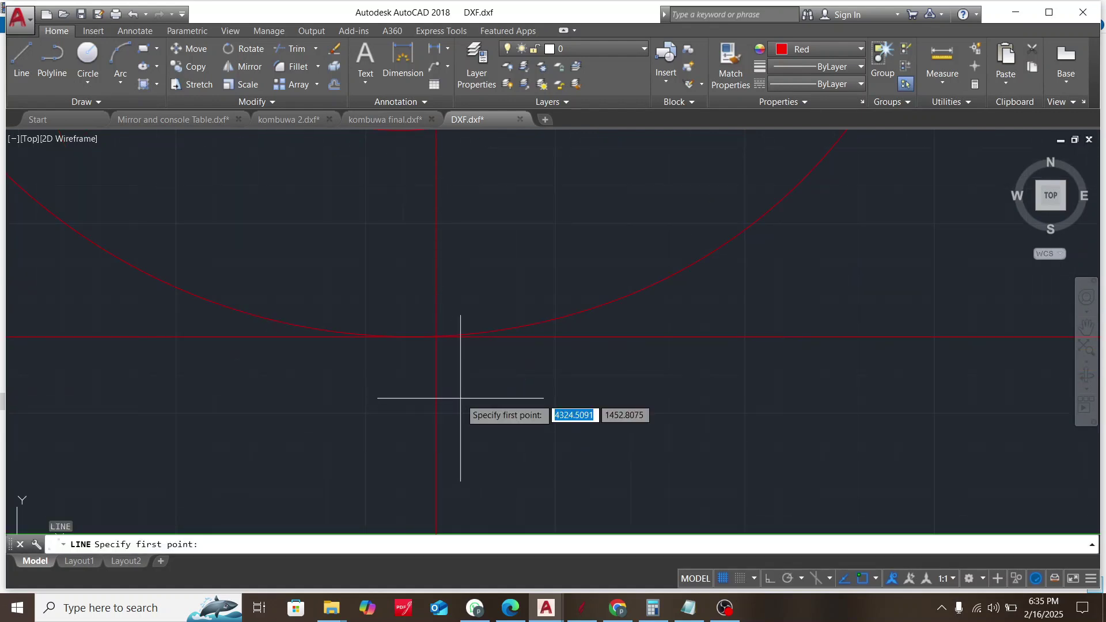
pyautogui.scroll(-2, 452, 329)
pyautogui.click(442, 458)
pyautogui.scroll(2, 443, 348)
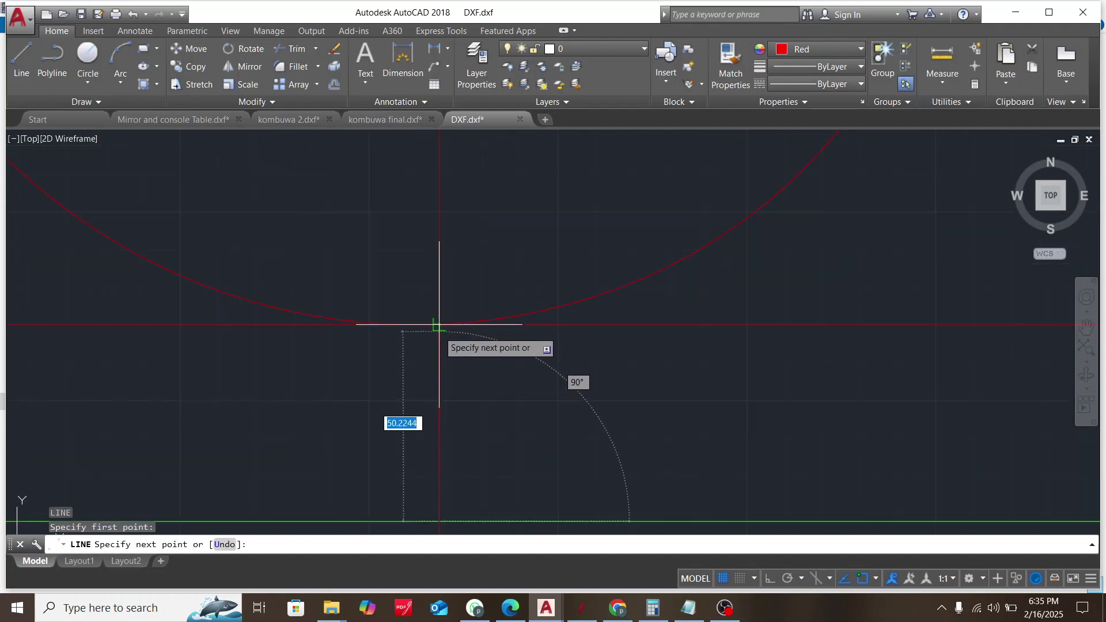
pyautogui.press('Escape')
# With ortho on, draw a horizontal line about 18 units long to the right from the short vertical line's midpoint
pyautogui.write('l')
pyautogui.press('Return')
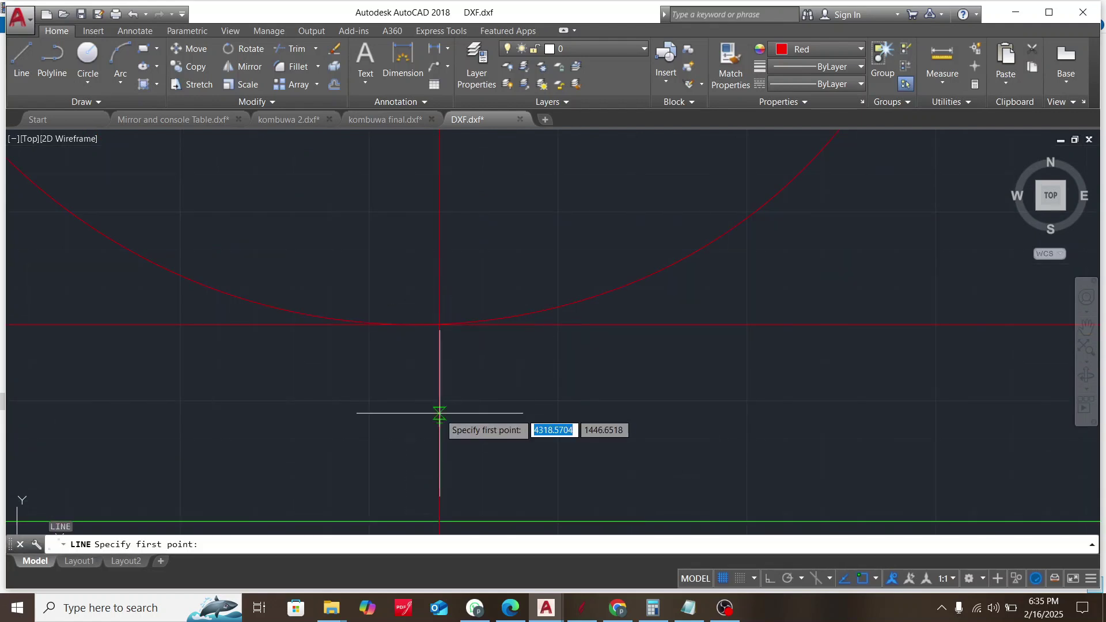
pyautogui.click(440, 423)
pyautogui.press('F8')
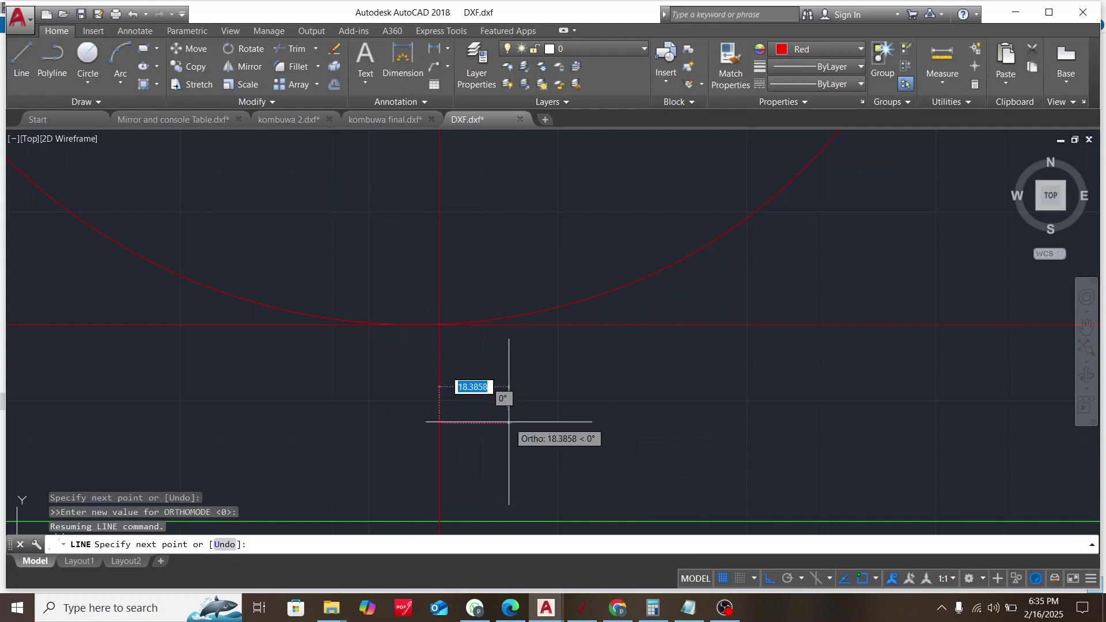
pyautogui.click(507, 419)
pyautogui.press('Escape')
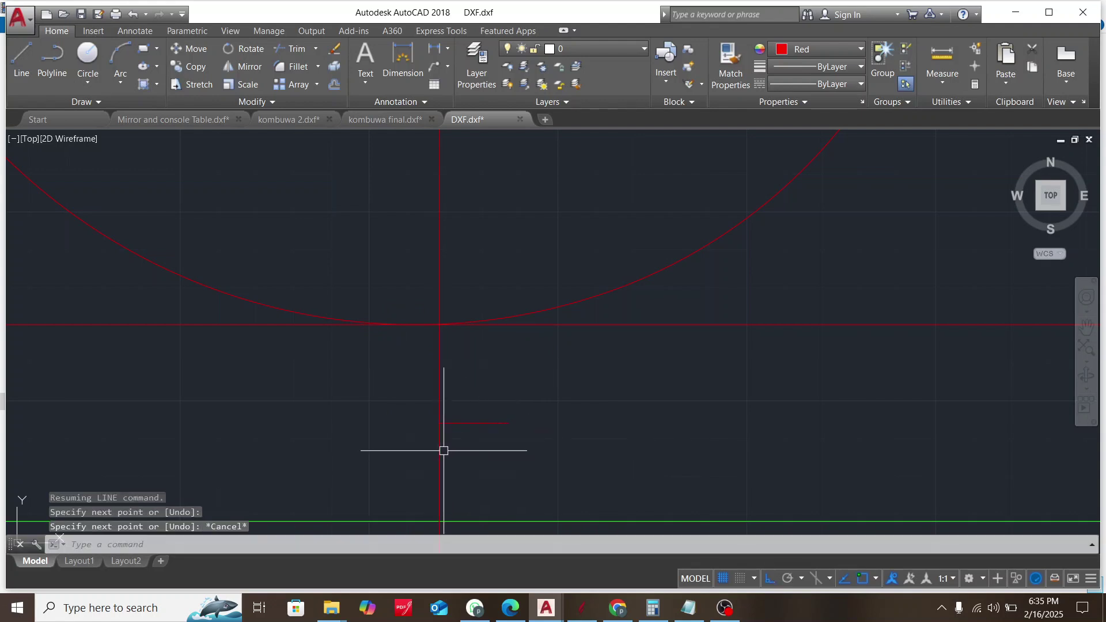
pyautogui.write('co')
pyautogui.press('Return')
pyautogui.scroll(-6, 497, 387)
pyautogui.press('Escape')
pyautogui.press('Escape')
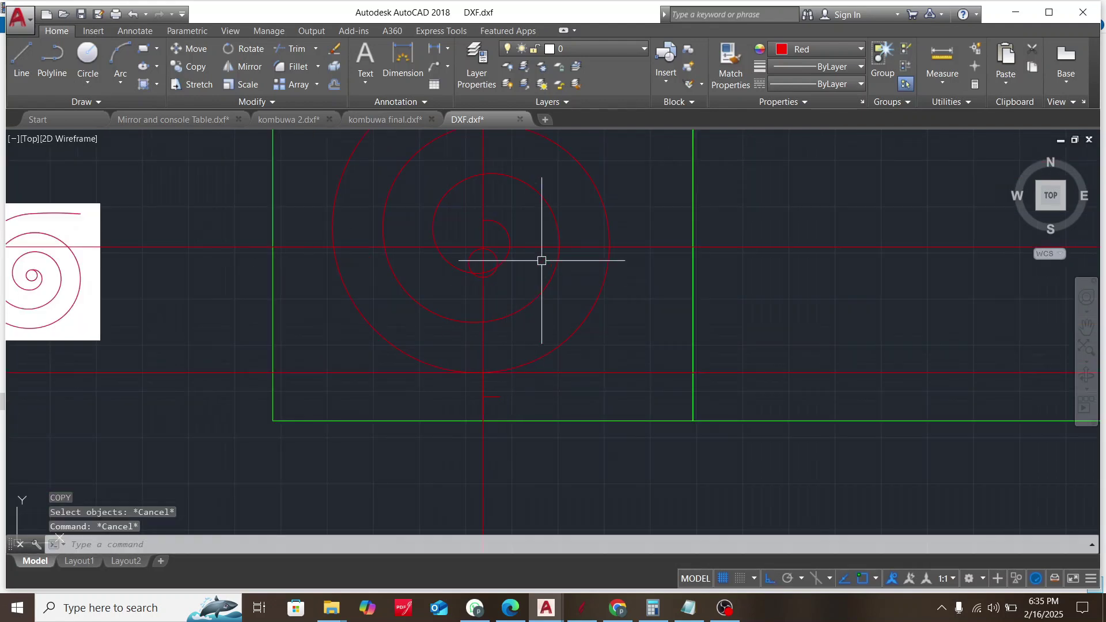
# Move the small centre circle up so its top point meets the inner end of the spiral
pyautogui.scroll(2, 525, 256)
pyautogui.scroll(2, 495, 255)
pyautogui.click(472, 255)
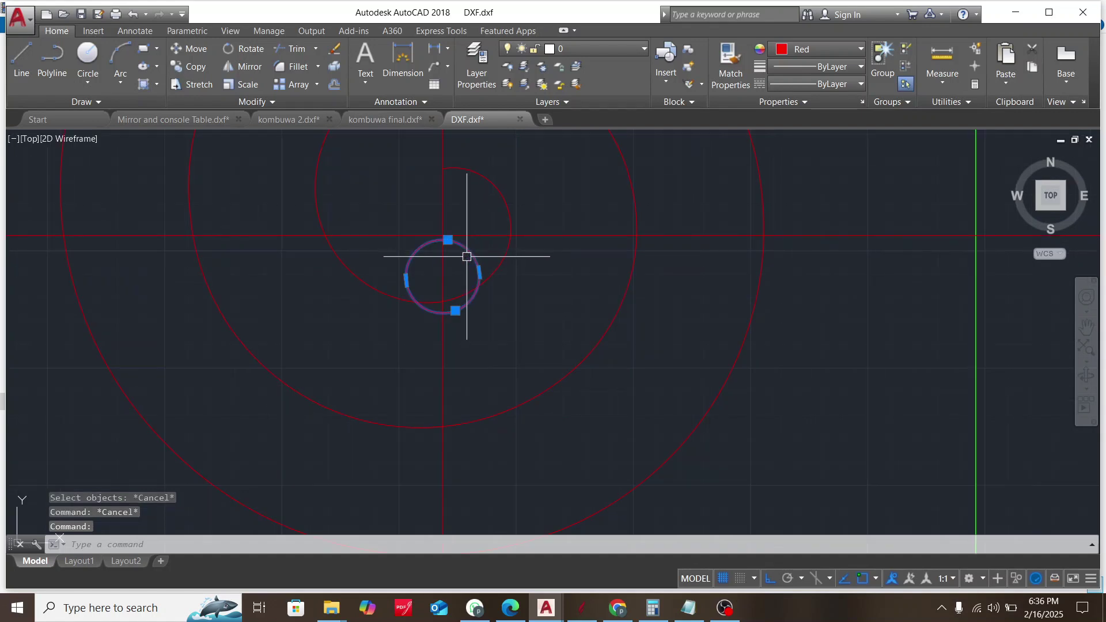
pyautogui.press('Return')
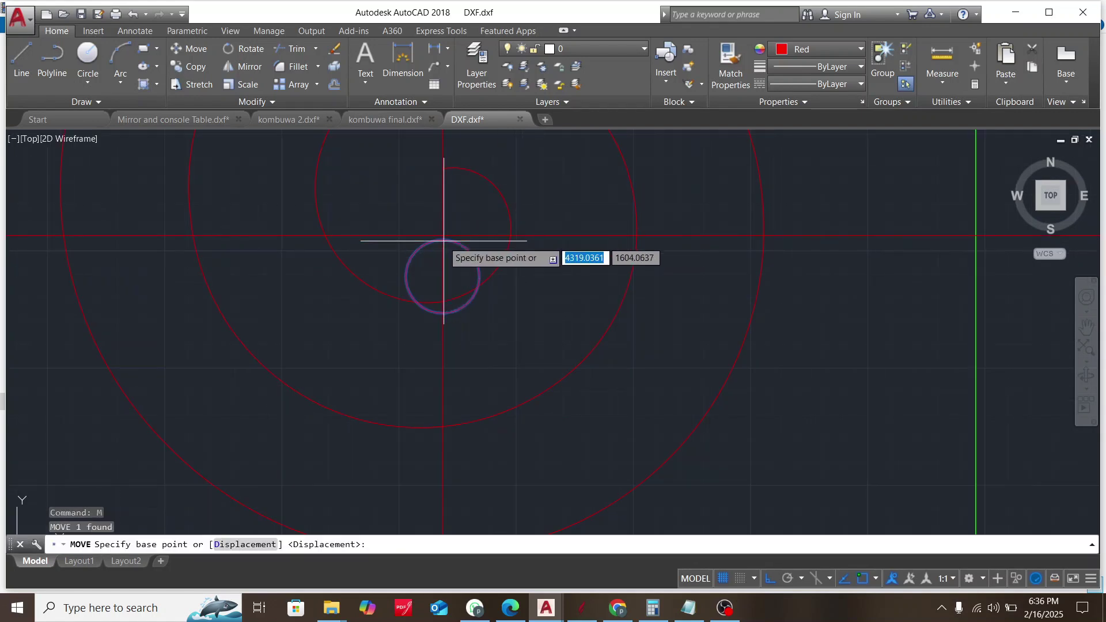
pyautogui.click(442, 241)
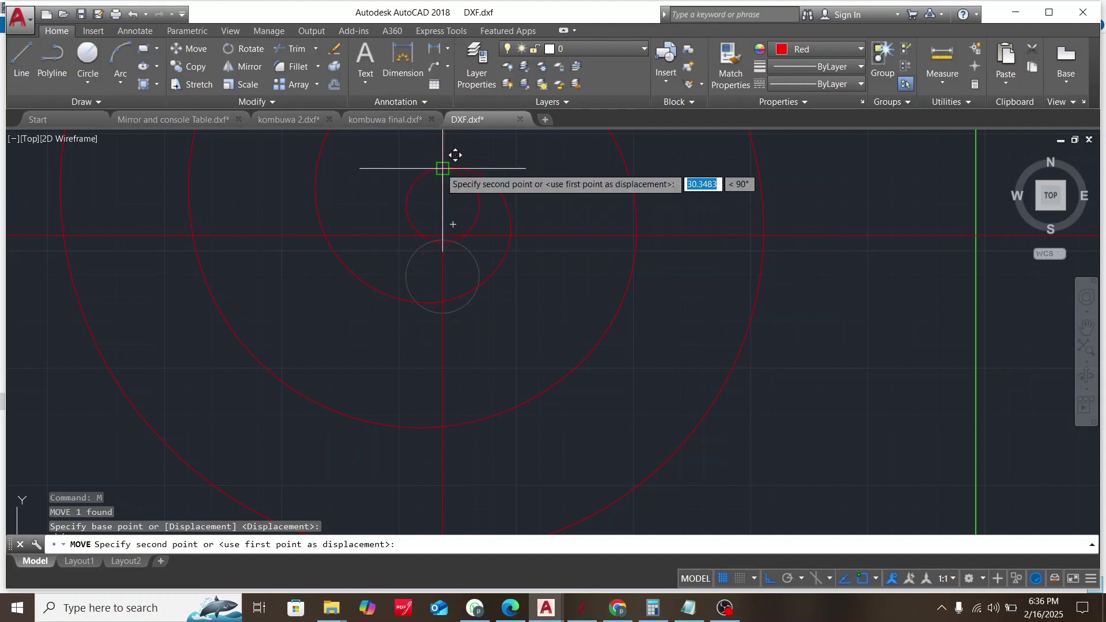
pyautogui.click(440, 169)
pyautogui.press('Escape')
pyautogui.click(491, 184)
pyautogui.click(479, 202)
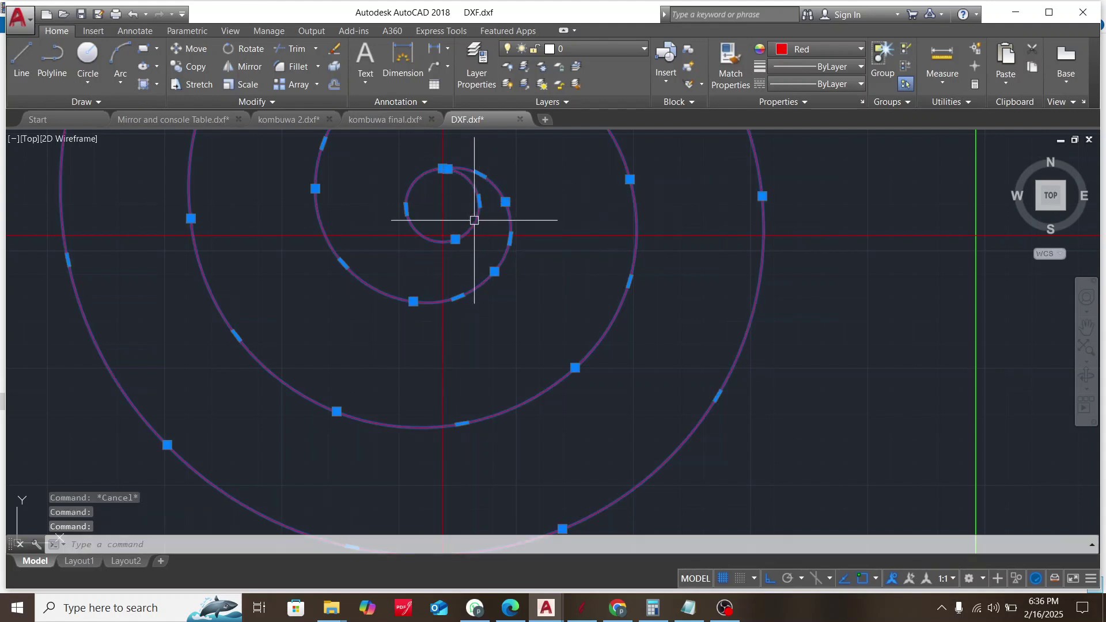
pyautogui.press('Escape')
pyautogui.scroll(-4, 483, 246)
pyautogui.press('Escape')
pyautogui.press('XF86AudioMute')
pyautogui.press('Escape')
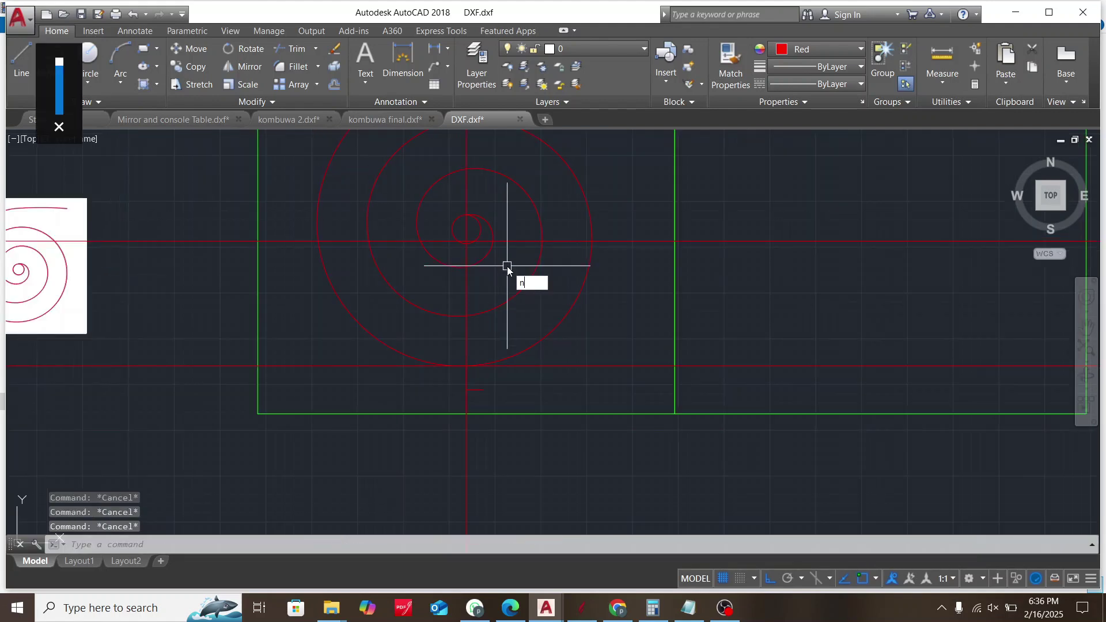
# Move the spiral and its centre circle straight down so the outer turn's lowest point meets the short vertical line's midpoint
pyautogui.press('BackSpace')
pyautogui.write('m')
pyautogui.press('Return')
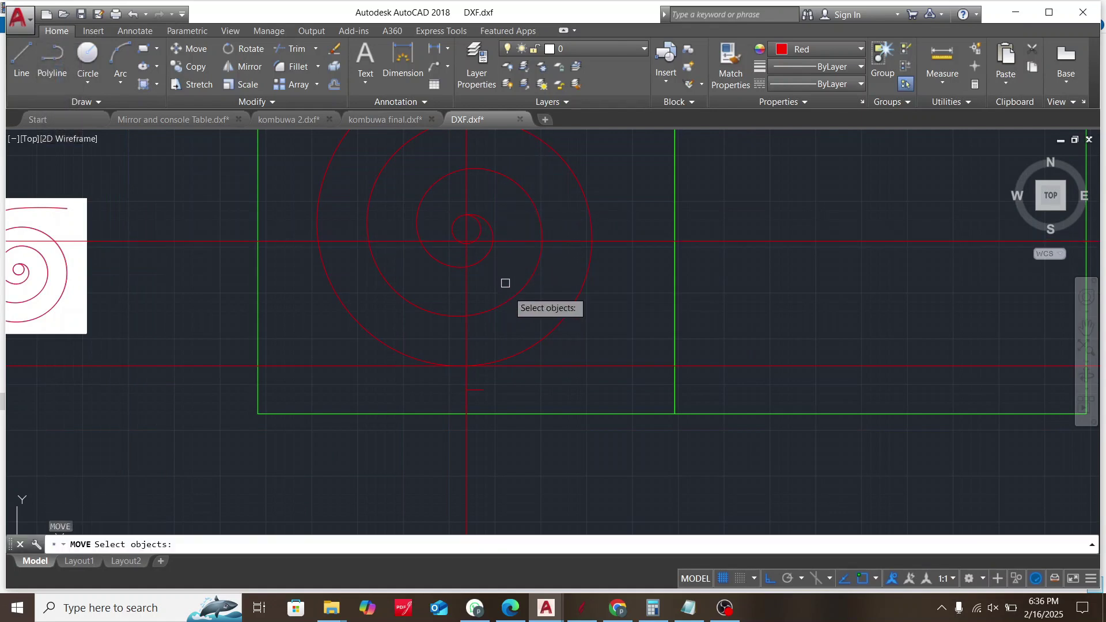
pyautogui.click(491, 270)
pyautogui.click(481, 227)
pyautogui.press('Return')
pyautogui.scroll(2, 468, 254)
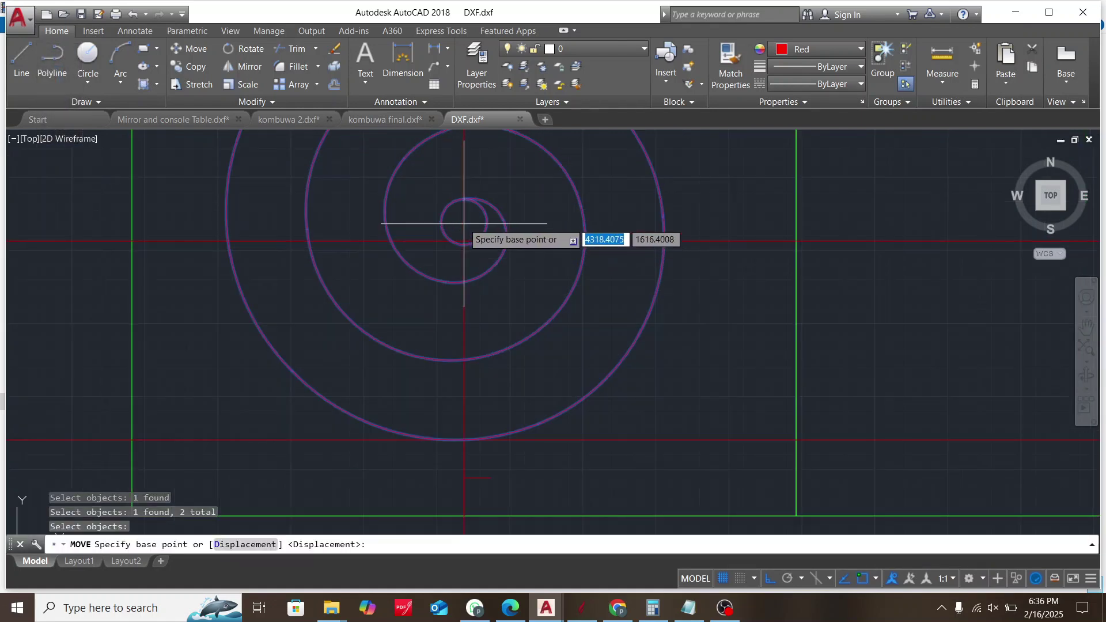
pyautogui.scroll(3, 472, 395)
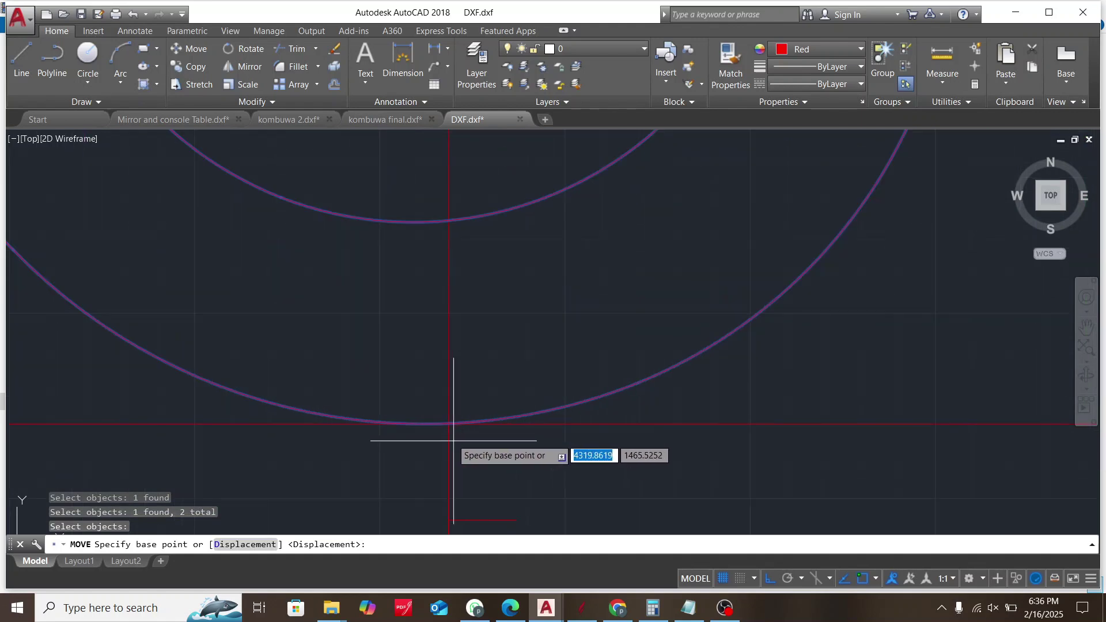
pyautogui.scroll(4, 438, 421)
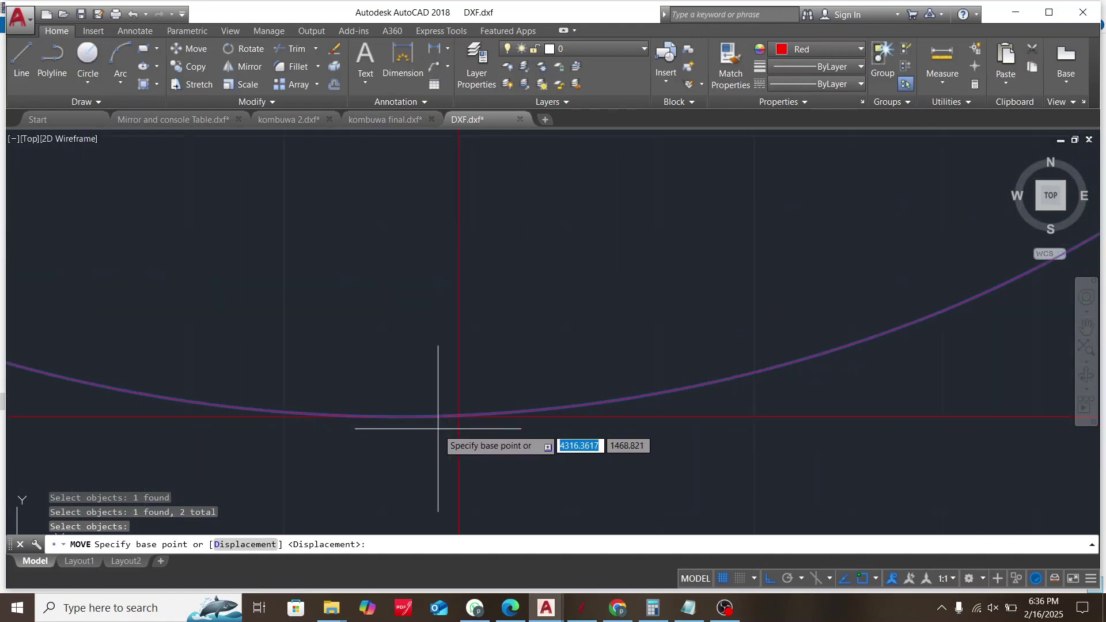
pyautogui.click(468, 407)
pyautogui.scroll(-5, 468, 407)
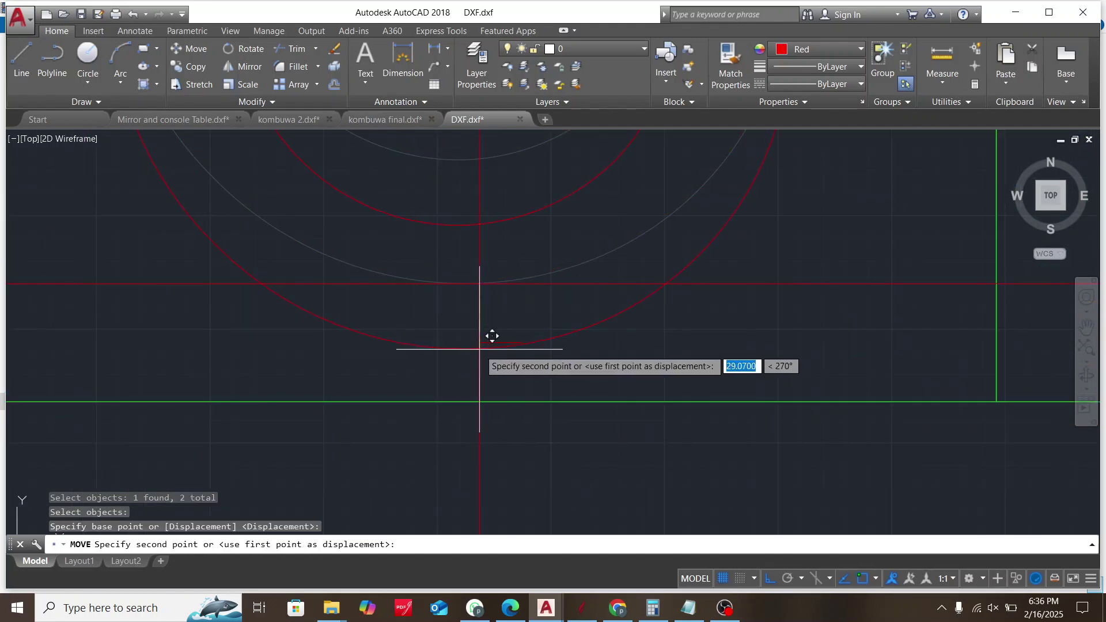
pyautogui.press('Escape')
# Erase the short vertical and horizontal helper lines below the spiral
pyautogui.click(376, 452)
pyautogui.click(565, 227)
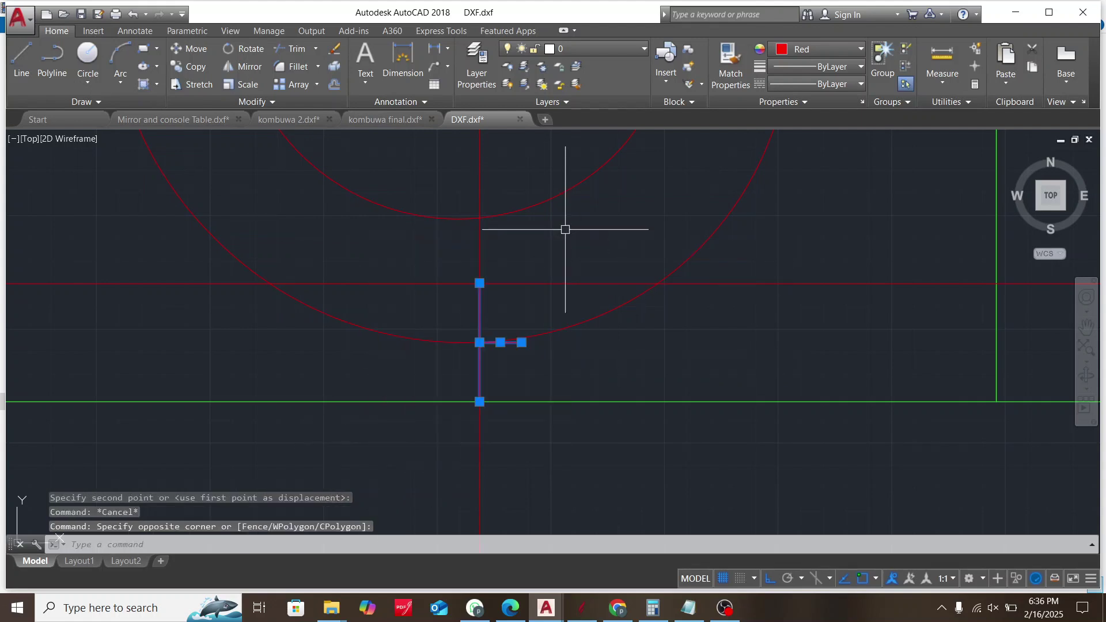
pyautogui.write('e')
pyautogui.press('Return')
# Erase the vertical construction line through the spiral and the horizontal one along the rectangles' top edge
pyautogui.scroll(-5, 516, 383)
pyautogui.press('Escape')
pyautogui.scroll(2, 512, 308)
pyautogui.click(504, 242)
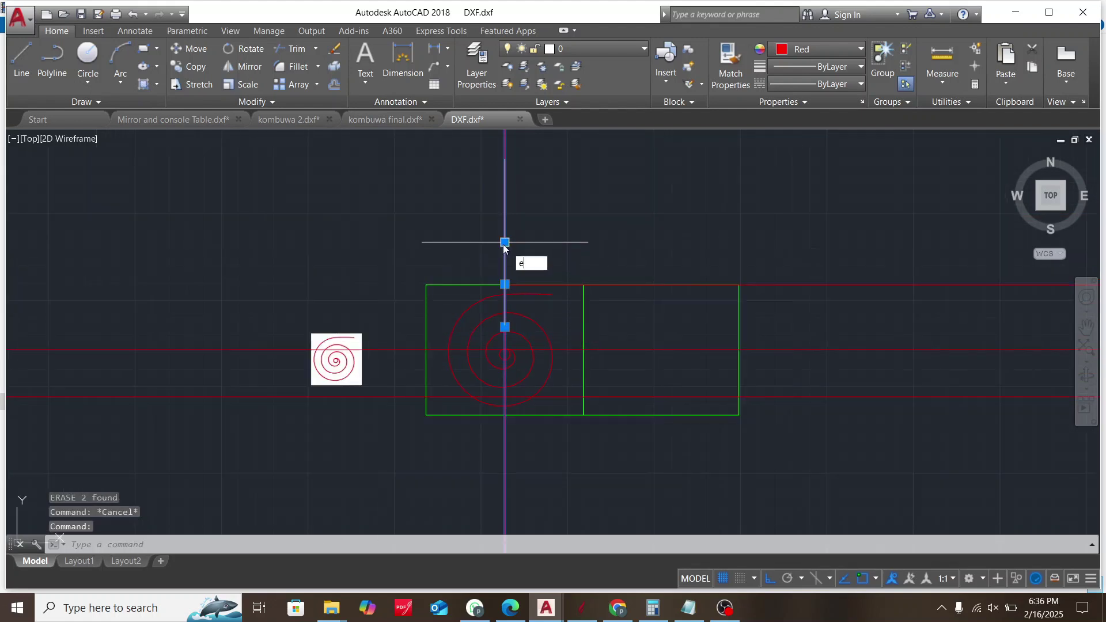
pyautogui.write('e')
pyautogui.press('Return')
pyautogui.click(547, 284)
pyautogui.write('e')
pyautogui.press('Return')
# Erase the two remaining horizontal construction lines, through the middle of the rectangles and near the spiral's lowest point
pyautogui.click(628, 349)
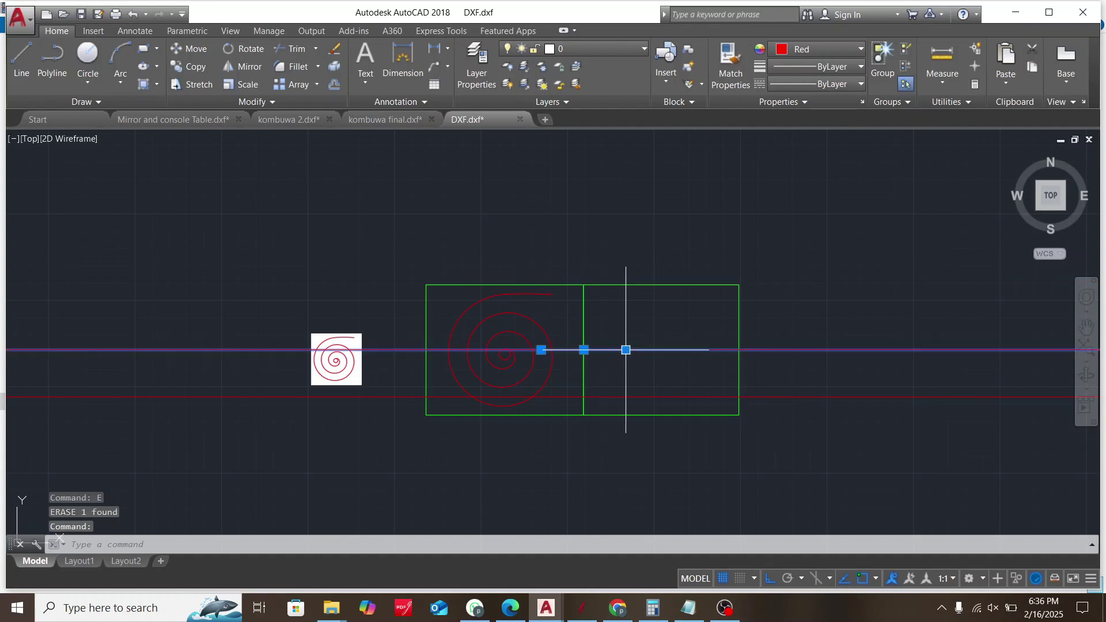
pyautogui.write('e')
pyautogui.press('Return')
pyautogui.click(413, 396)
pyautogui.write('e')
pyautogui.press('Return')
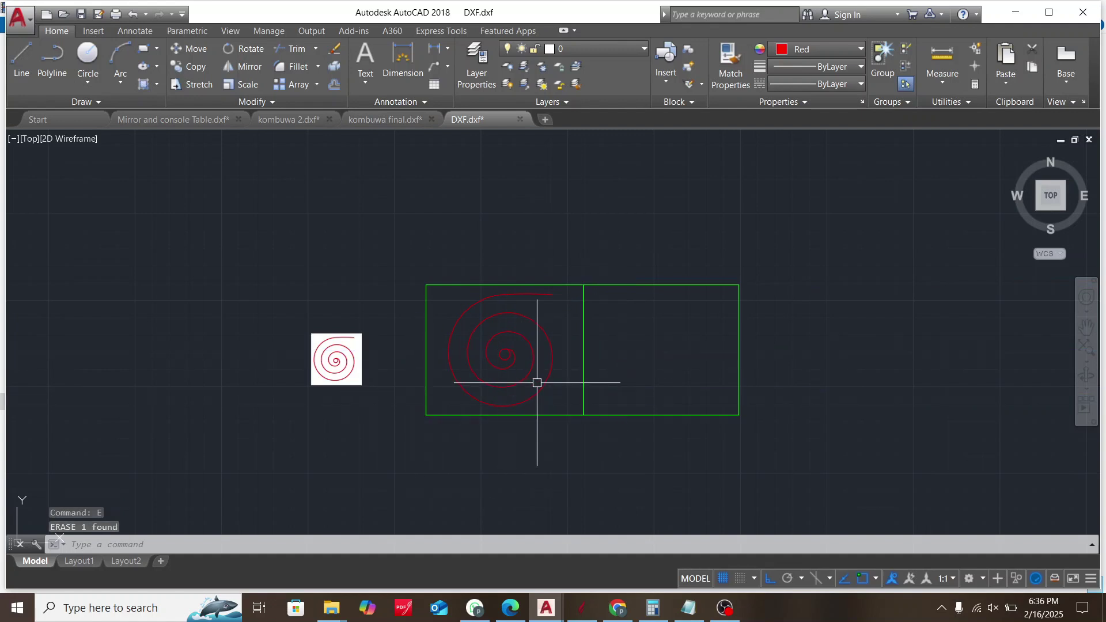
# Mirror the spiral and its centre circle across the shared edge of the two rectangles, keeping the source objects
pyautogui.write('mi')
pyautogui.press('Return')
pyautogui.click(527, 340)
pyautogui.scroll(5, 507, 364)
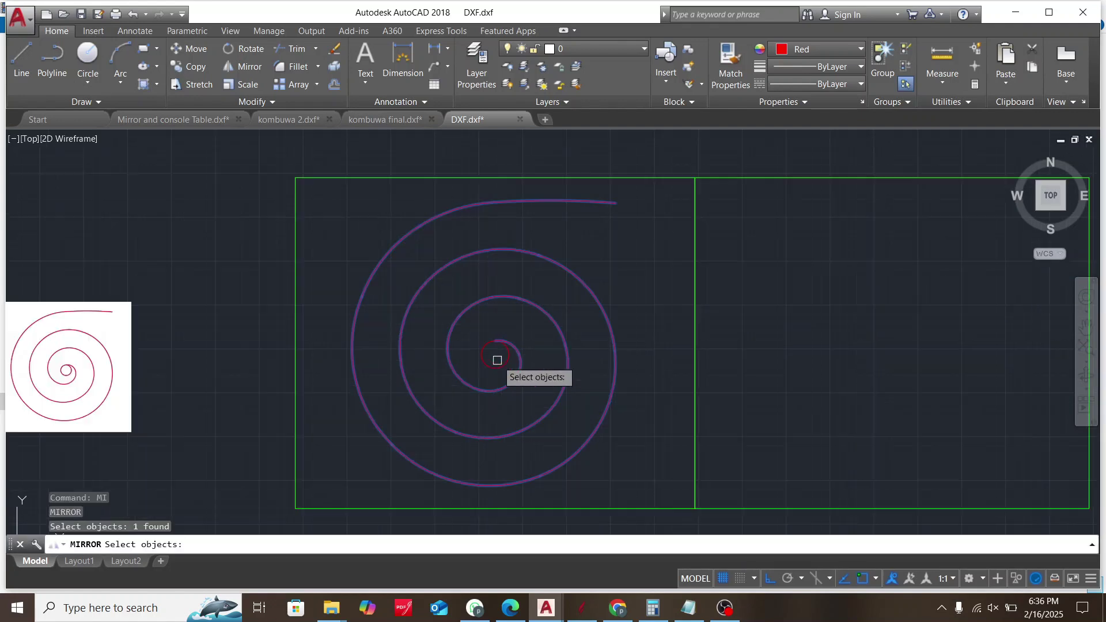
pyautogui.click(496, 360)
pyautogui.scroll(-4, 496, 360)
pyautogui.press('Return')
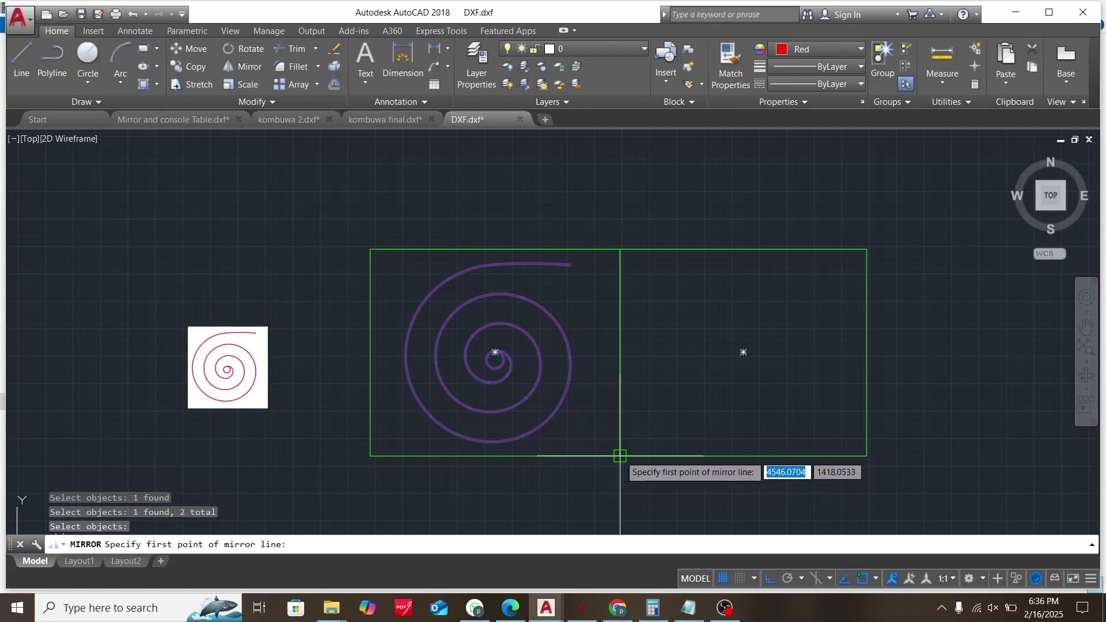
pyautogui.click(620, 457)
pyautogui.click(621, 249)
pyautogui.write('n')
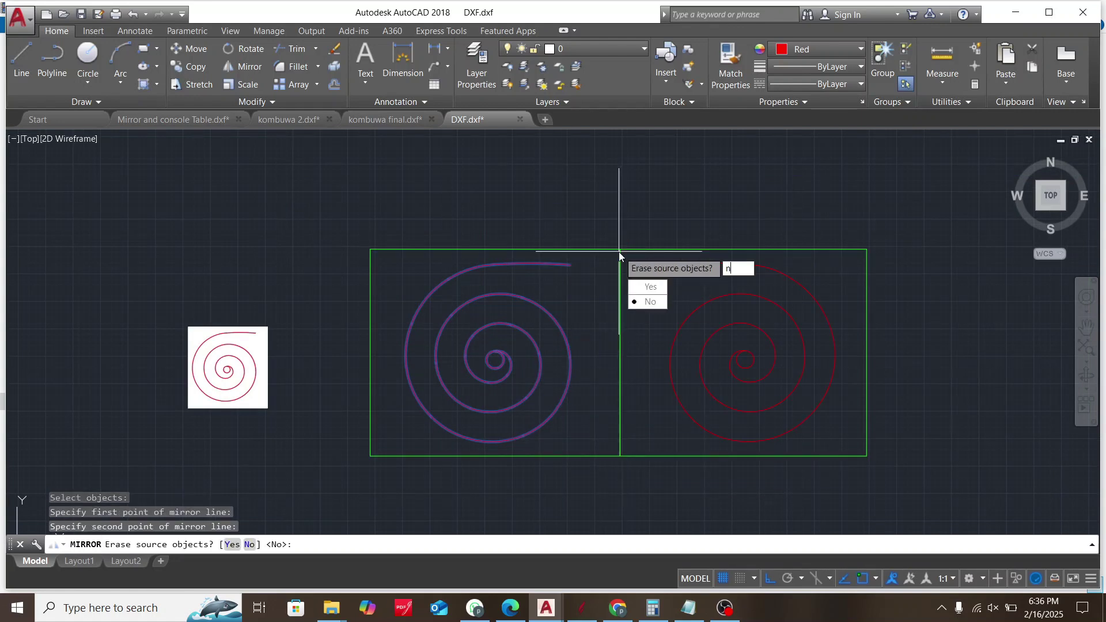
pyautogui.press('Return')
pyautogui.press('Escape')
pyautogui.scroll(-4, 494, 314)
pyautogui.scroll(2, 578, 342)
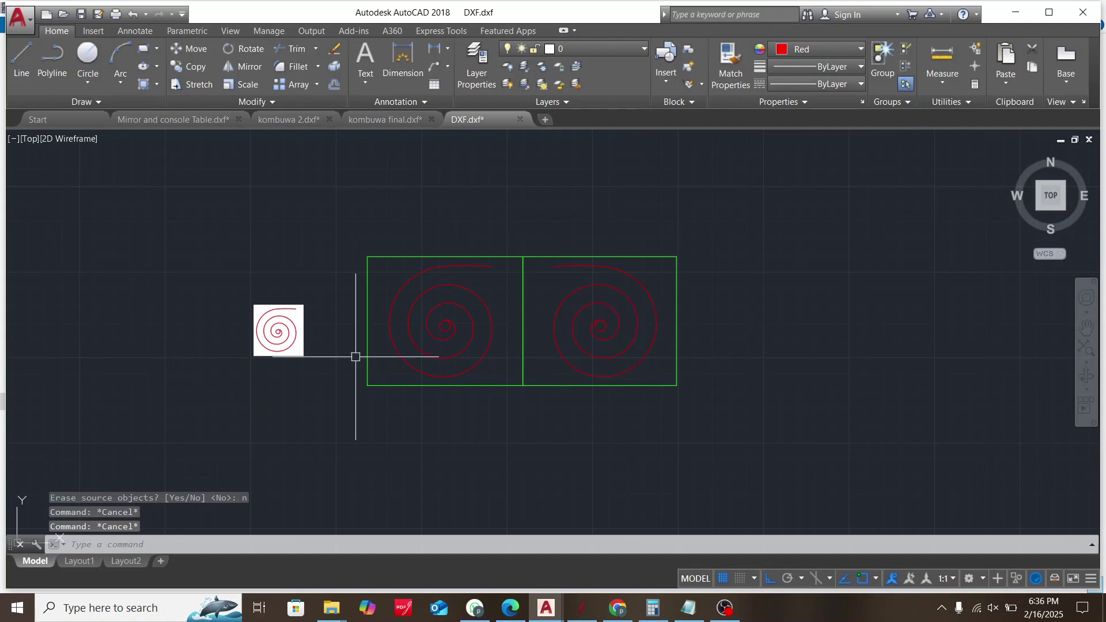
pyautogui.press('Escape')
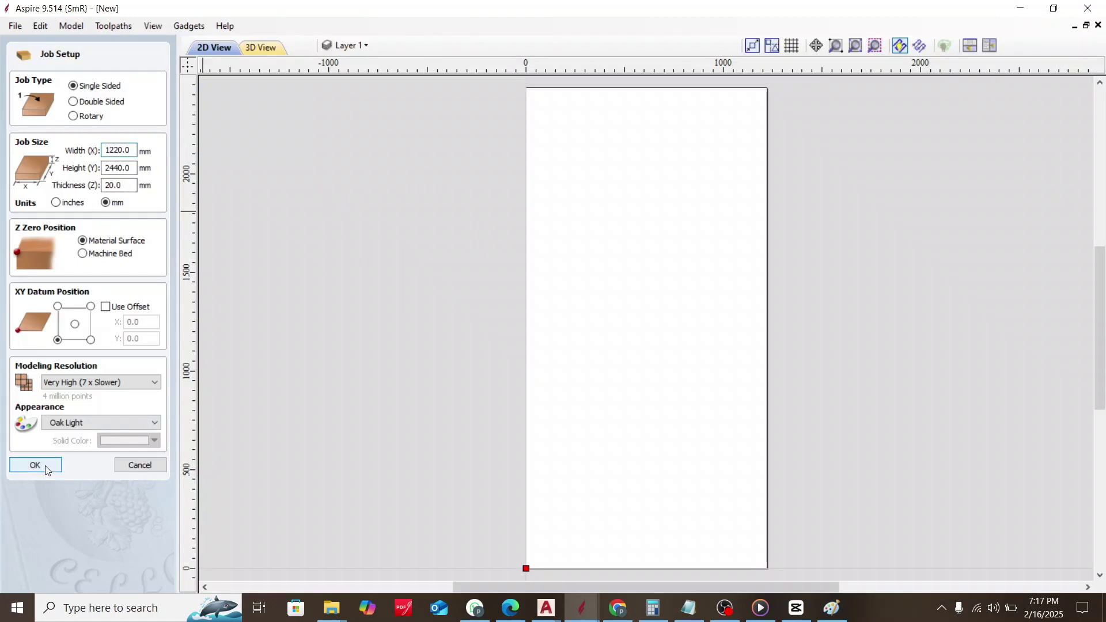
# In Aspire, accept the 1220 x 2440 x 20 mm job setup and import the DXF drawing from the CnC folder "41. Kombuwa final"
pyautogui.click(35, 466)
pyautogui.click(85, 86)
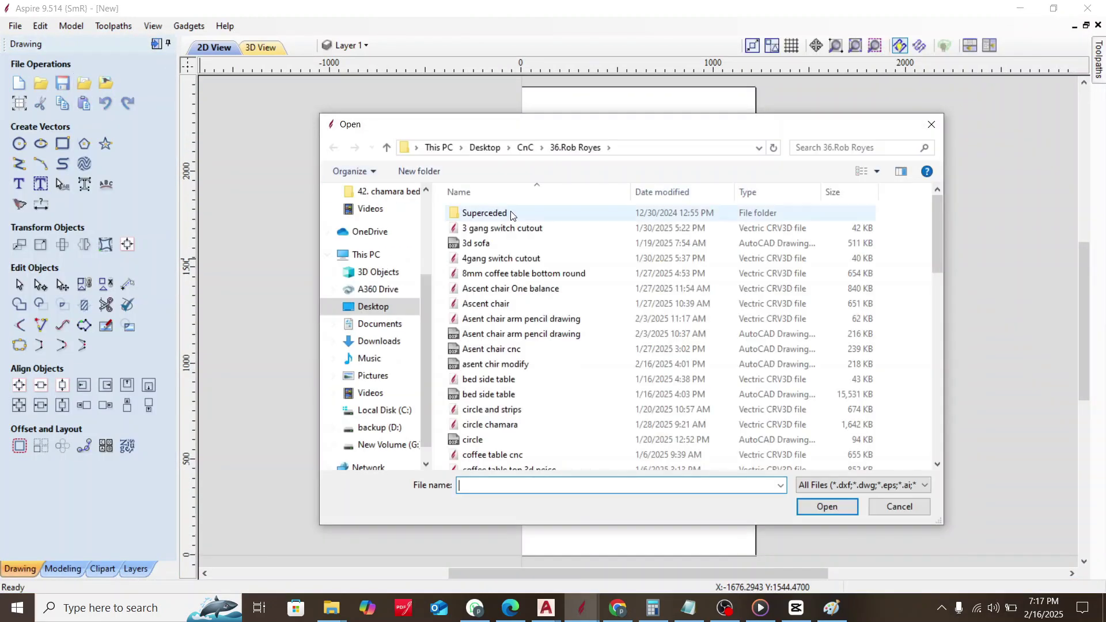
pyautogui.click(488, 148)
pyautogui.doubleClick(487, 314)
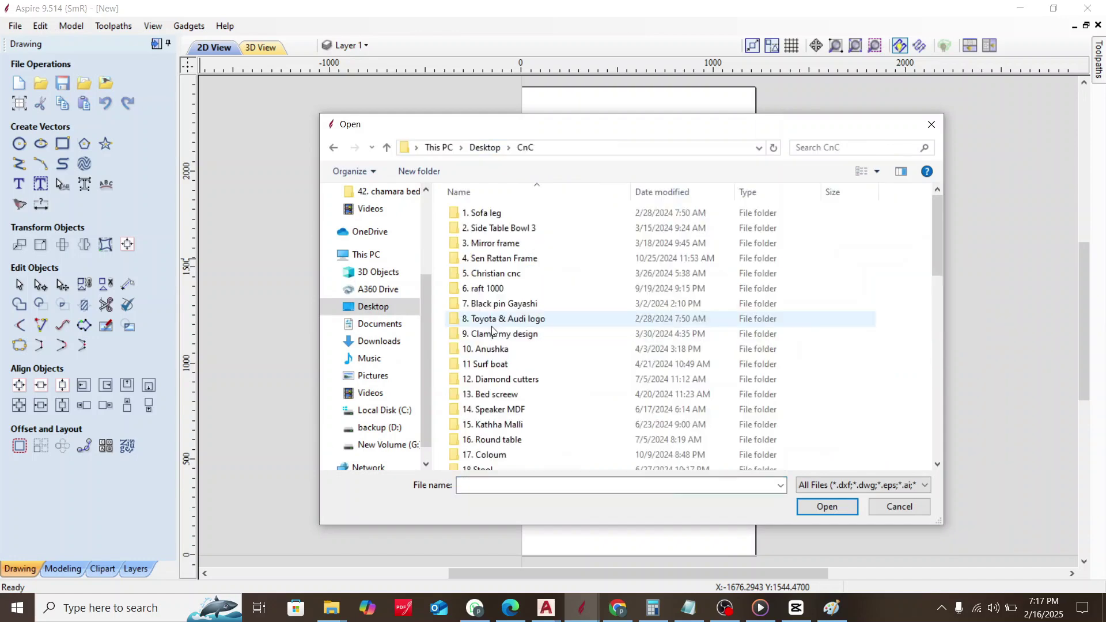
pyautogui.scroll(-8, 502, 357)
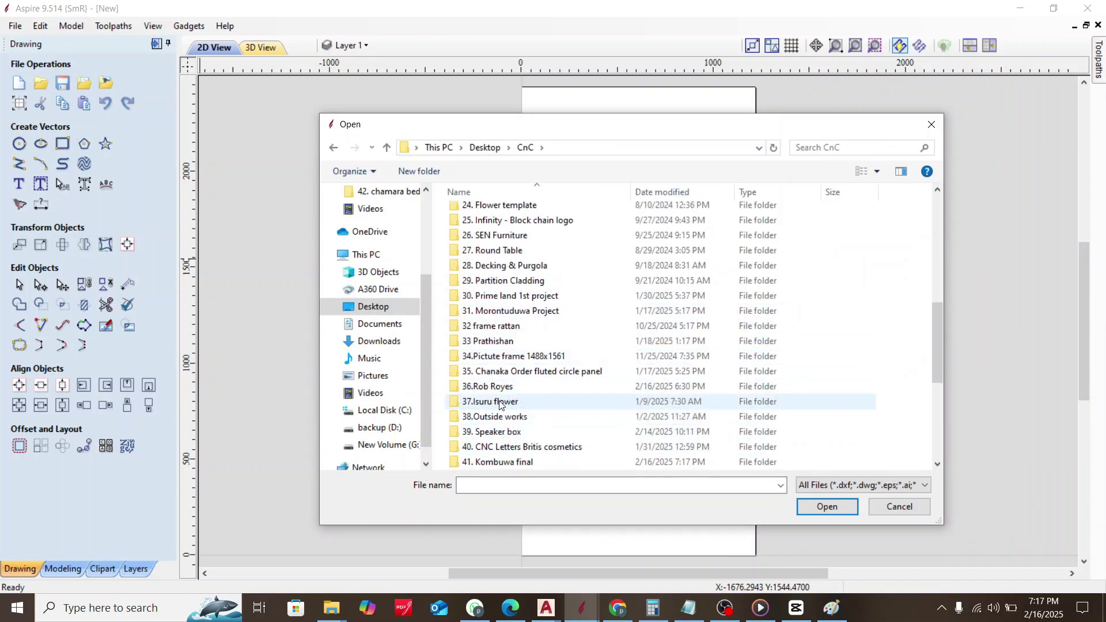
pyautogui.scroll(-3, 513, 340)
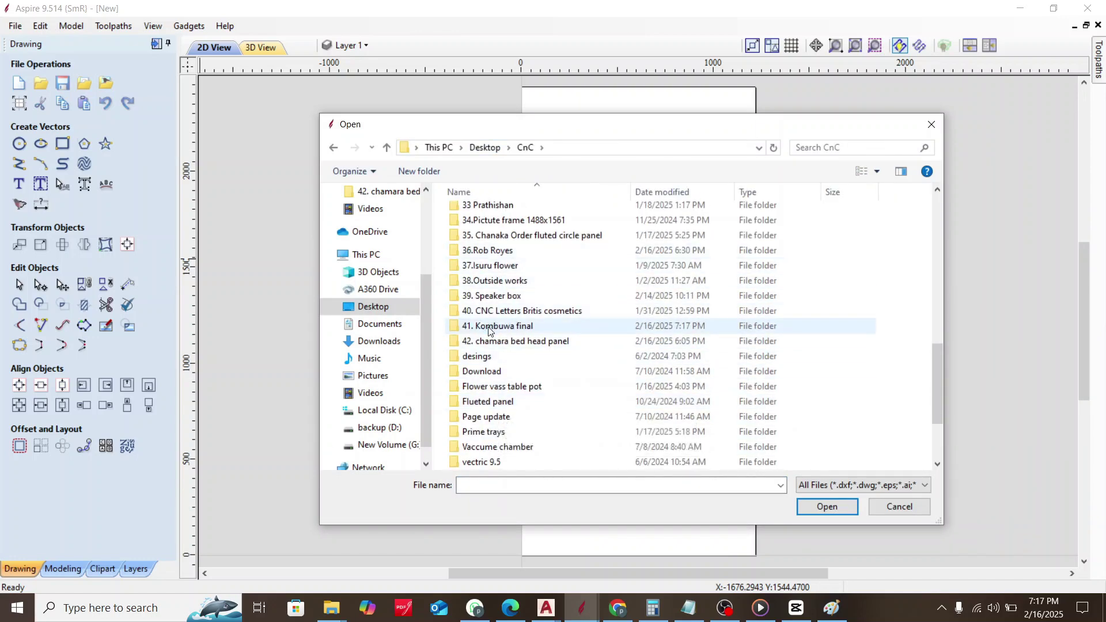
pyautogui.doubleClick(487, 325)
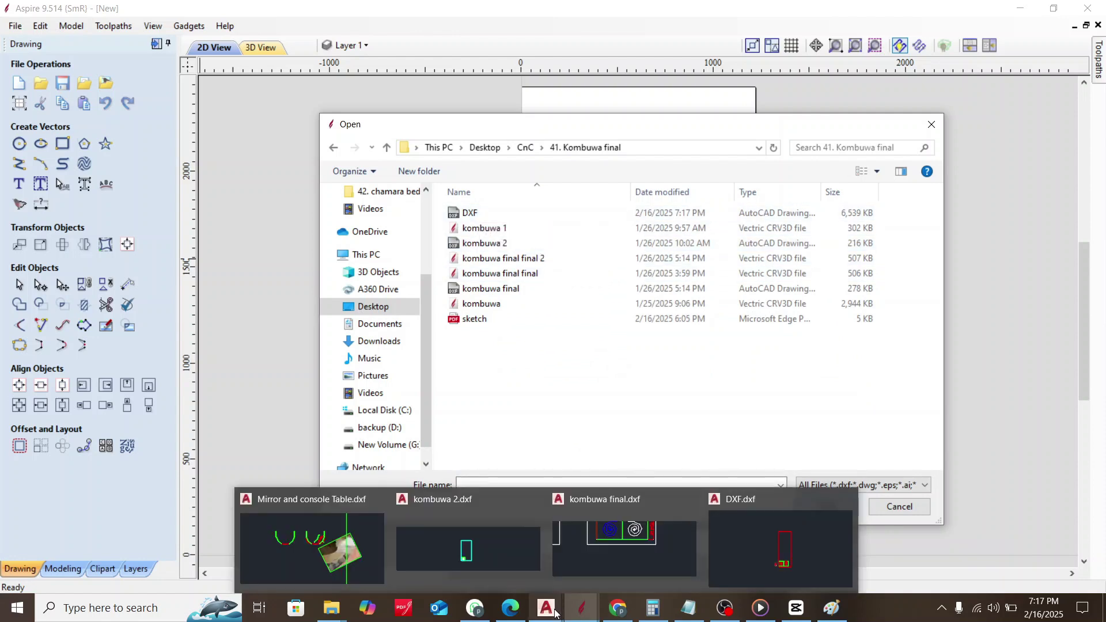
pyautogui.doubleClick(469, 212)
# Select the imported sheet outline with both spiral panels and centre them on the material in both directions
pyautogui.scroll(-5, 508, 358)
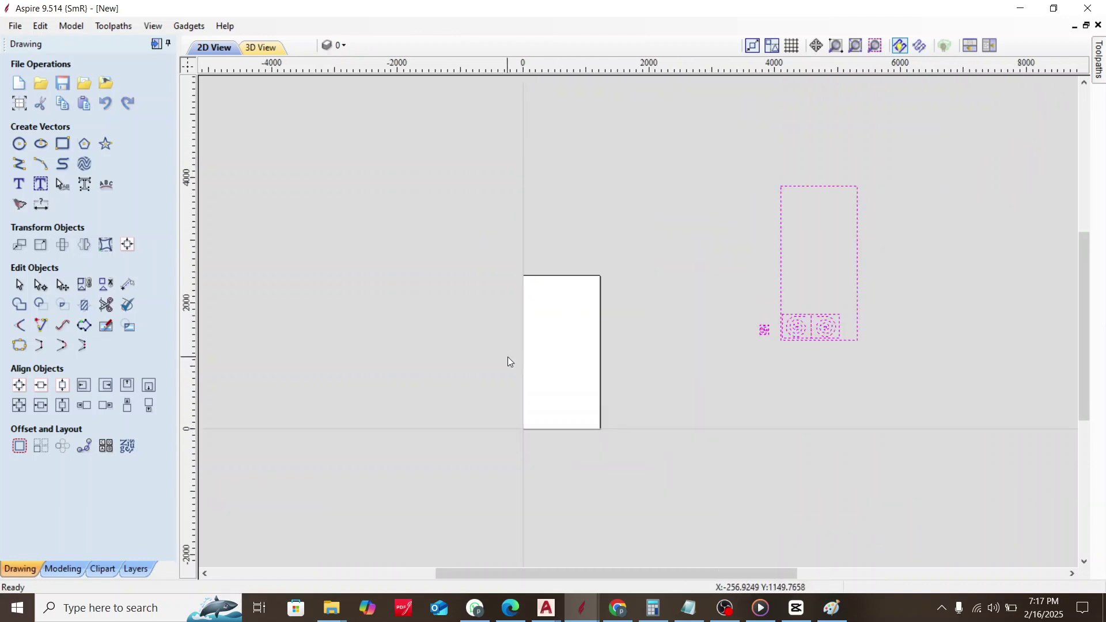
pyautogui.scroll(5, 690, 347)
pyautogui.click(893, 251)
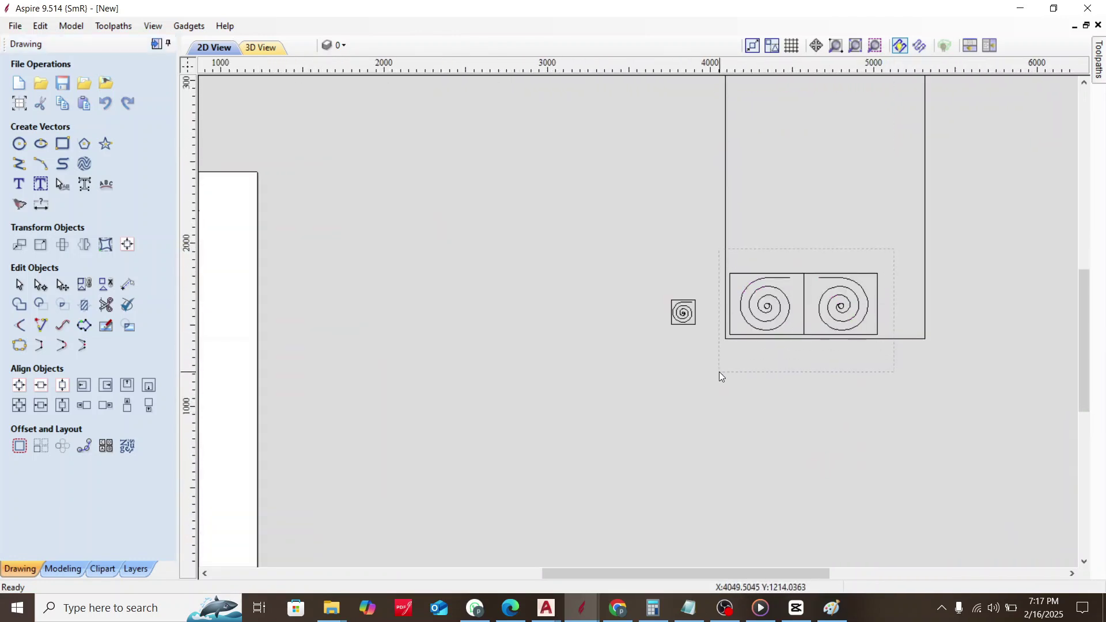
pyautogui.moveTo(719, 371); pyautogui.dragTo(720, 373)
pyautogui.click(128, 245)
pyautogui.click(88, 122)
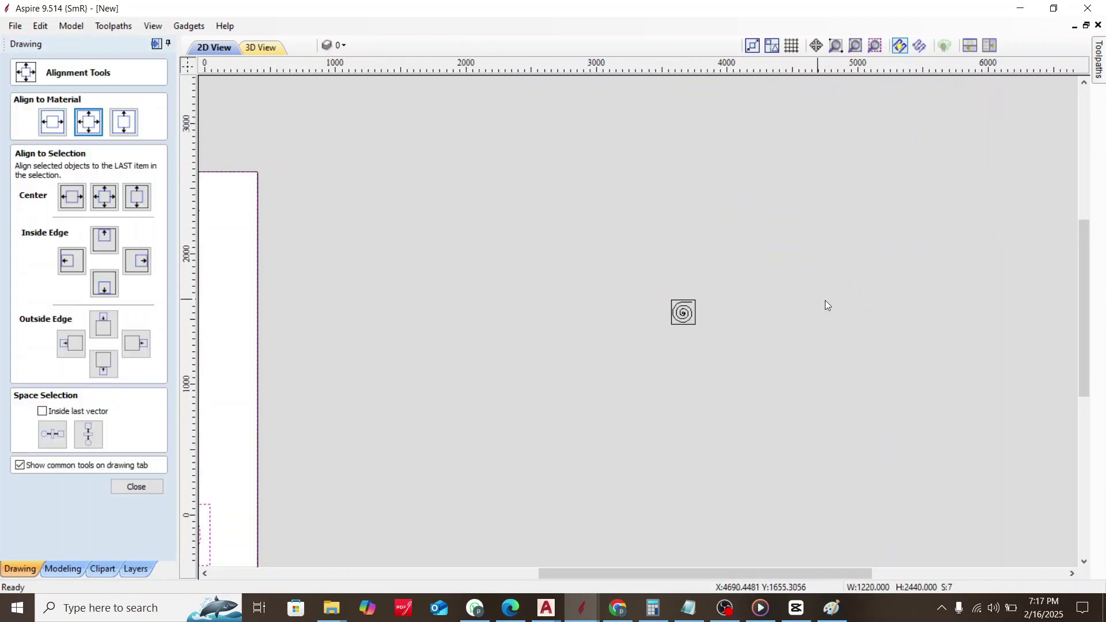
pyautogui.scroll(-3, 825, 300)
pyautogui.click(757, 323)
pyautogui.scroll(3, 509, 396)
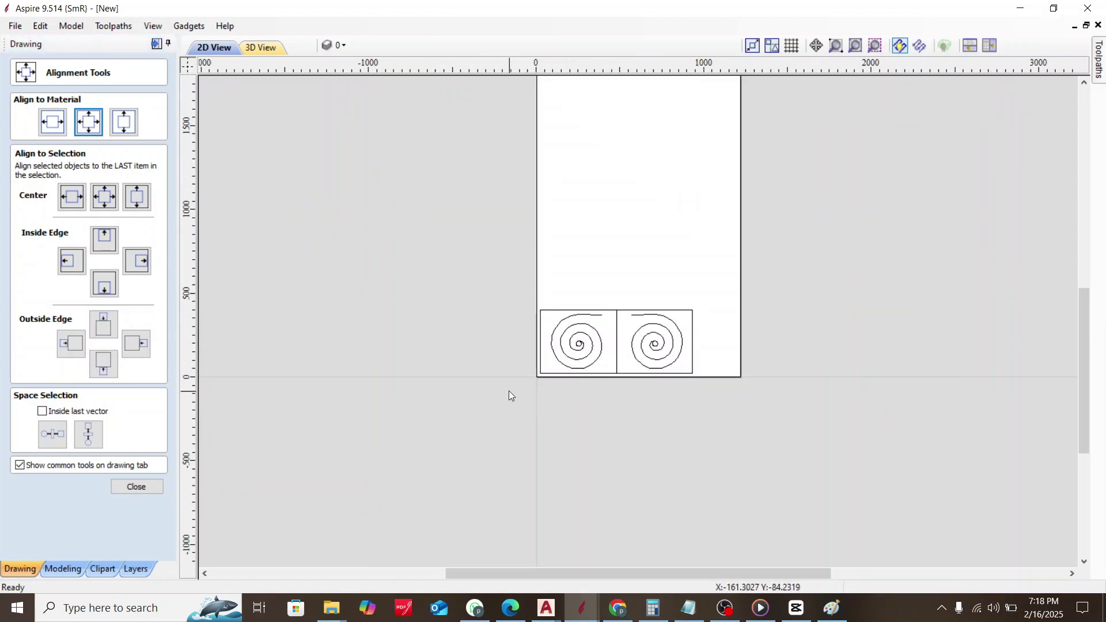
pyautogui.click(136, 487)
# Select the small centre circles of both spirals and start a 2D profile toolpath for them
pyautogui.scroll(5, 634, 363)
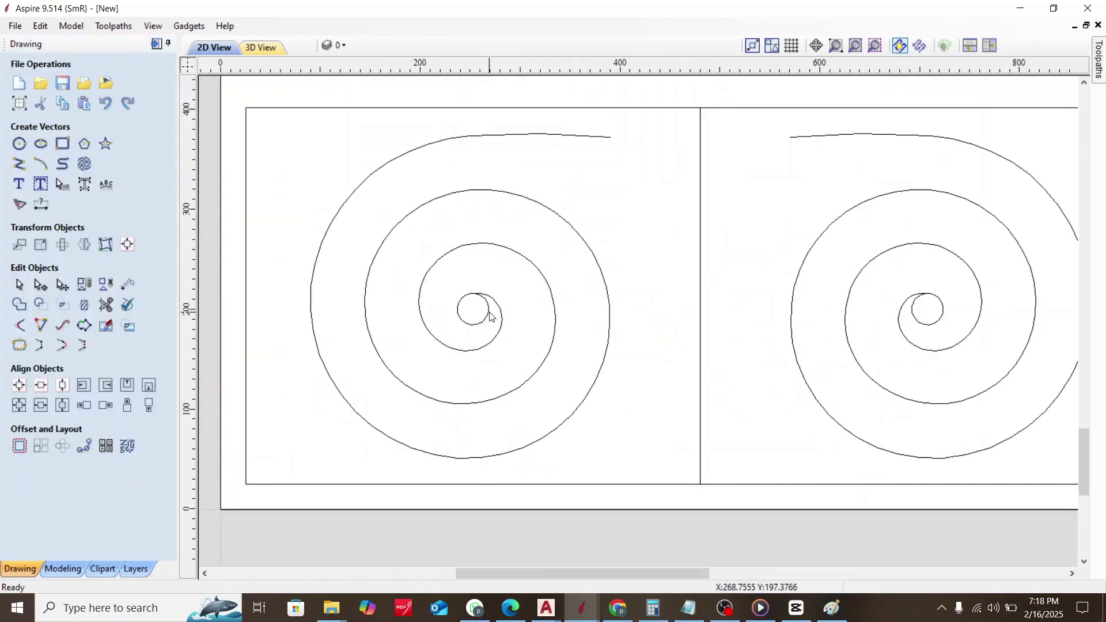
pyautogui.scroll(-3, 615, 316)
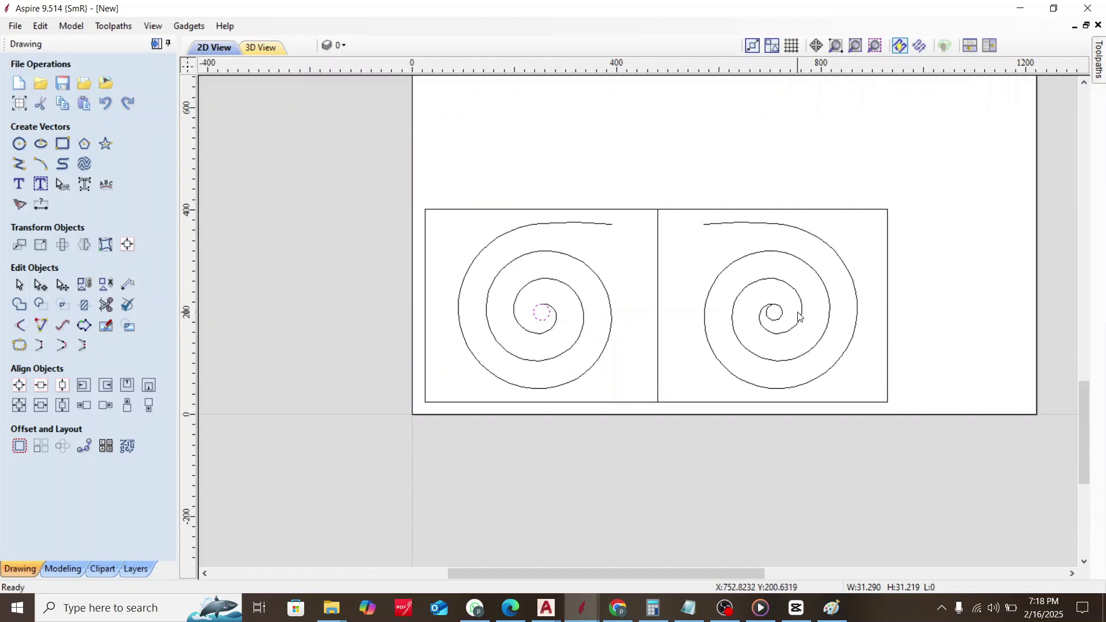
pyautogui.keyDown('shift'); pyautogui.click(776, 317); pyautogui.keyUp('shift')
pyautogui.click(1100, 70)
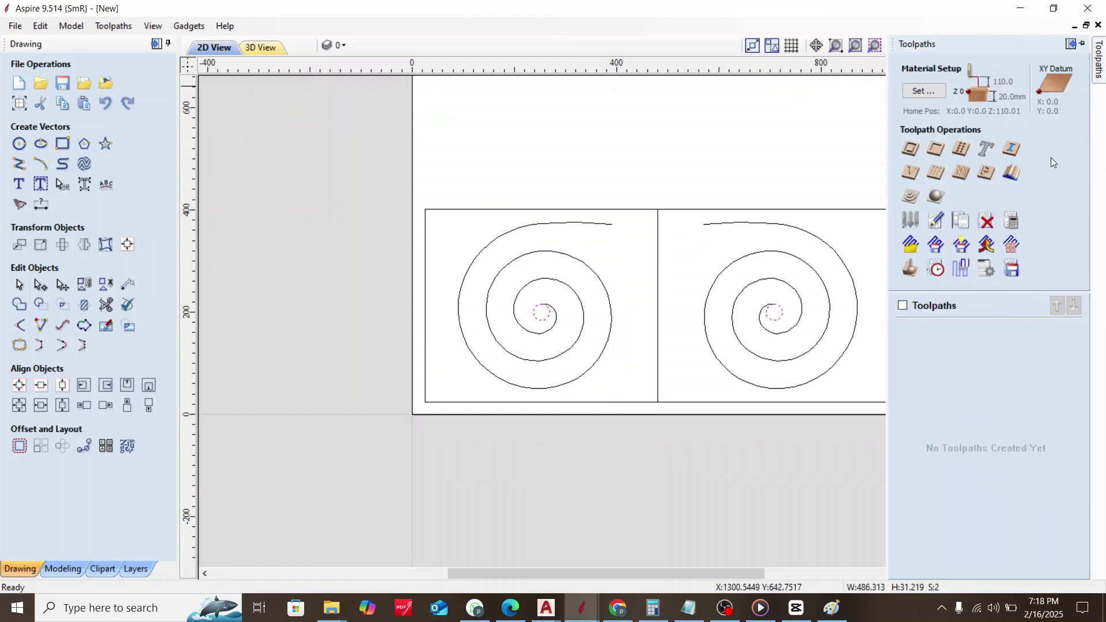
pyautogui.click(910, 150)
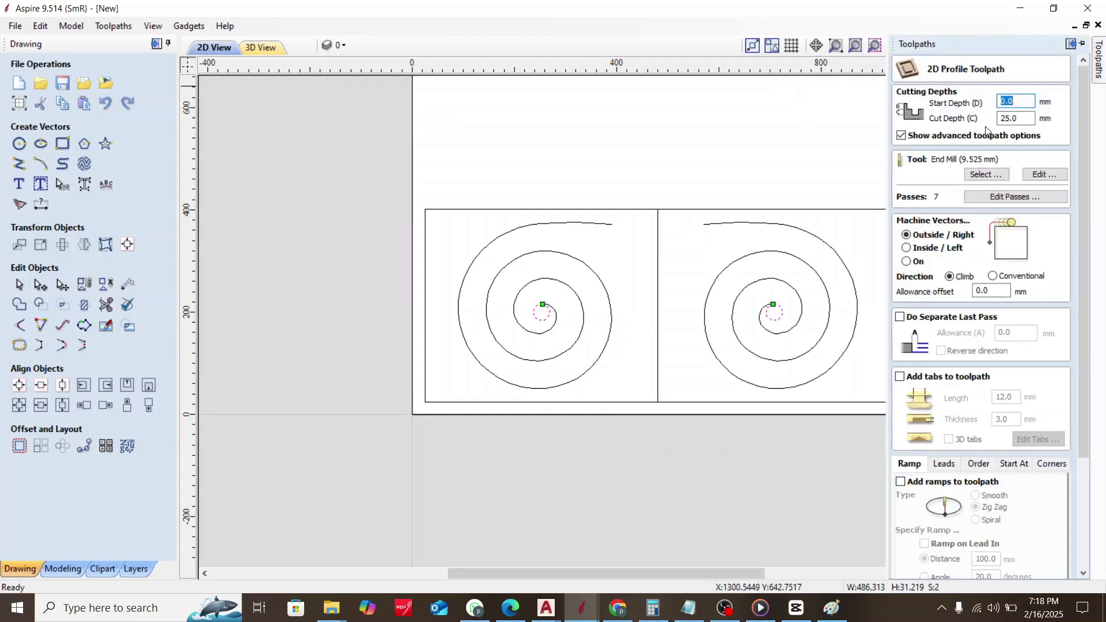
# Choose the Ball Nose 12.7mm Dia tool from the tool database for the profile toolpath
pyautogui.click(985, 175)
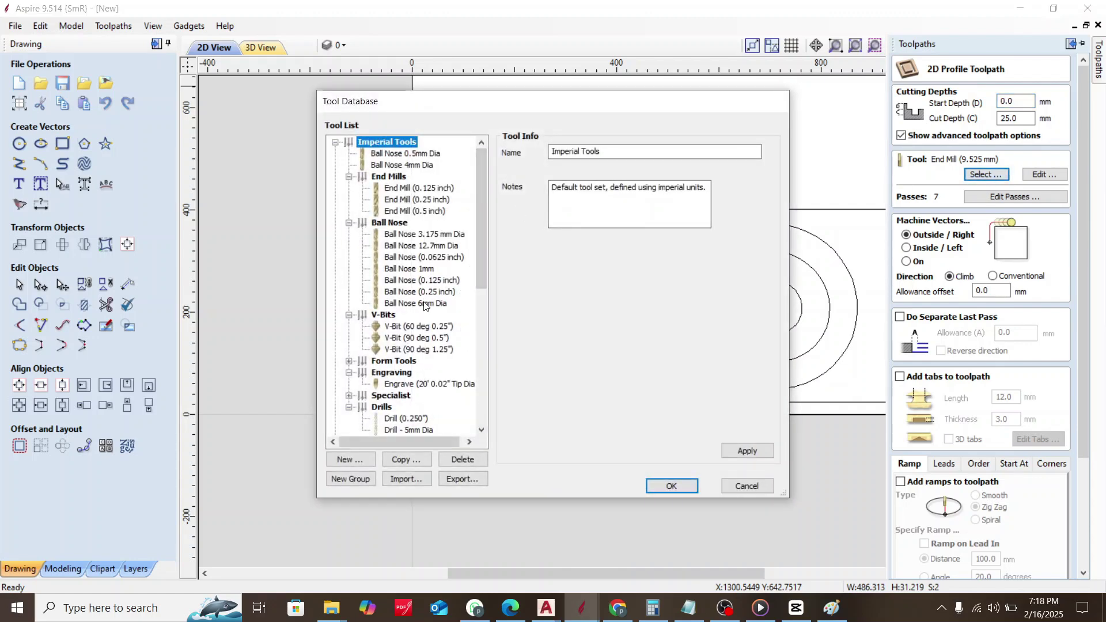
pyautogui.click(430, 245)
pyautogui.click(741, 448)
pyautogui.click(666, 487)
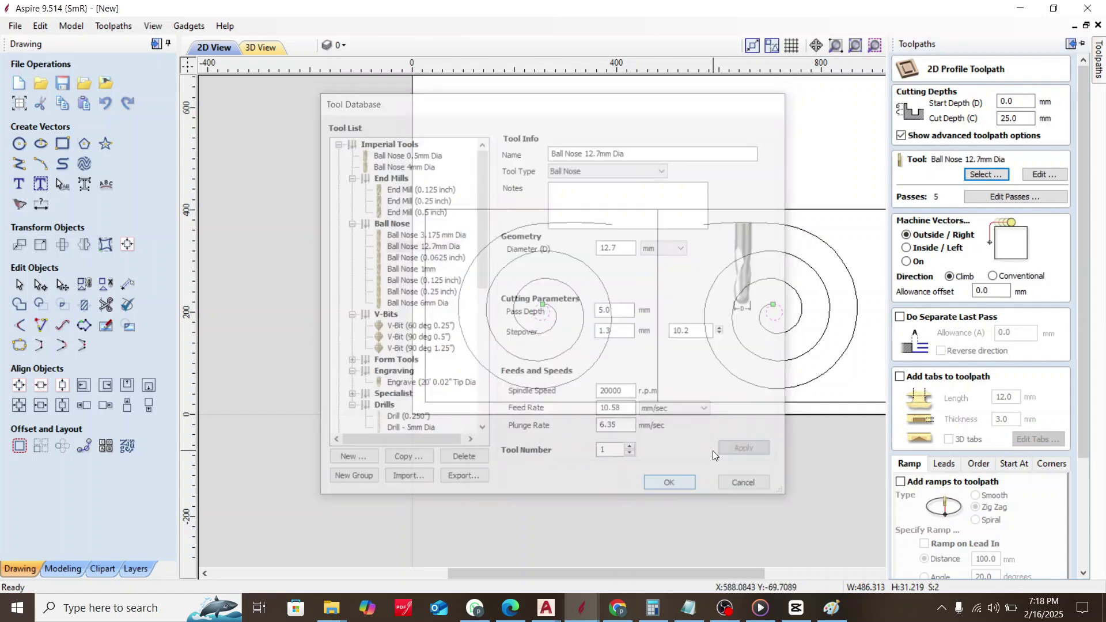
# Set the cut depth to 6 mm, machine on the vectors and calculate the profile toolpath for the centre circles
pyautogui.write('6')
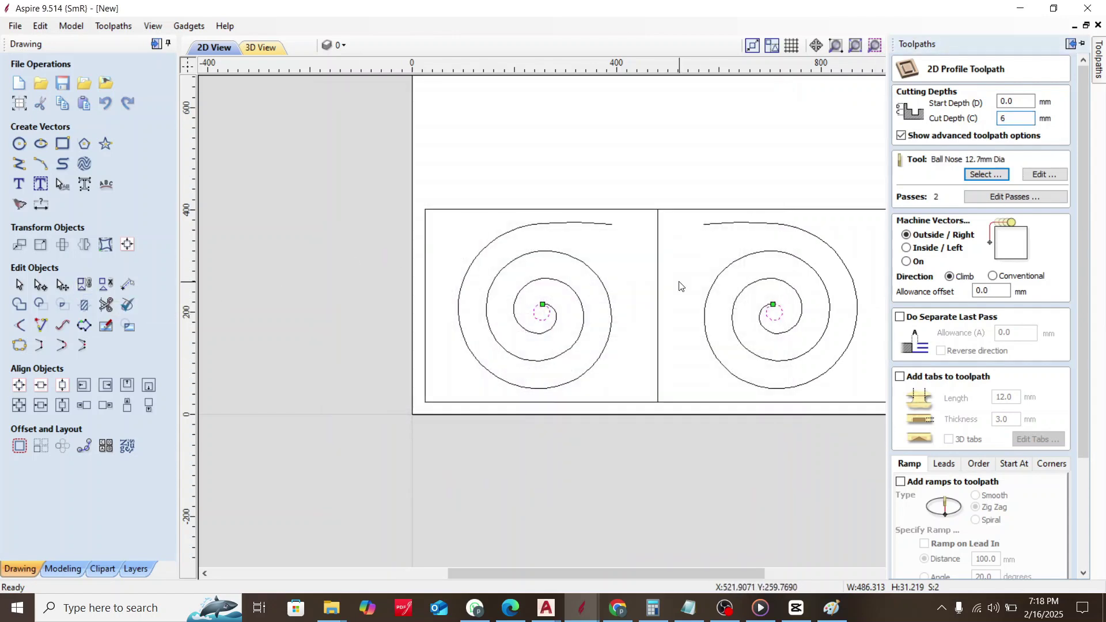
pyautogui.click(906, 262)
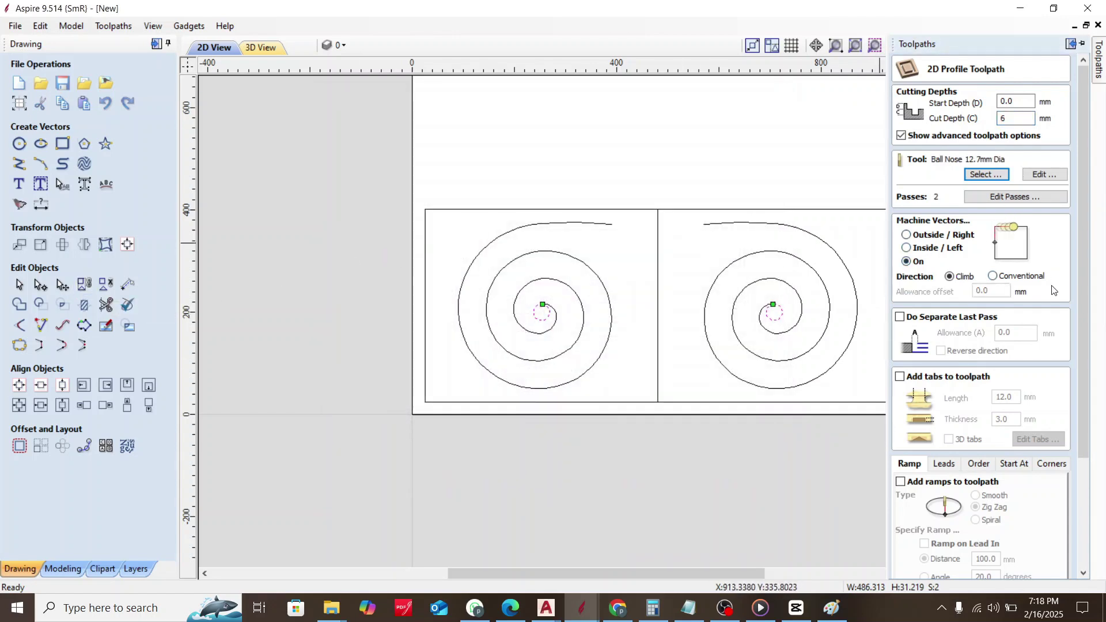
pyautogui.moveTo(1082, 271); pyautogui.dragTo(1078, 395)
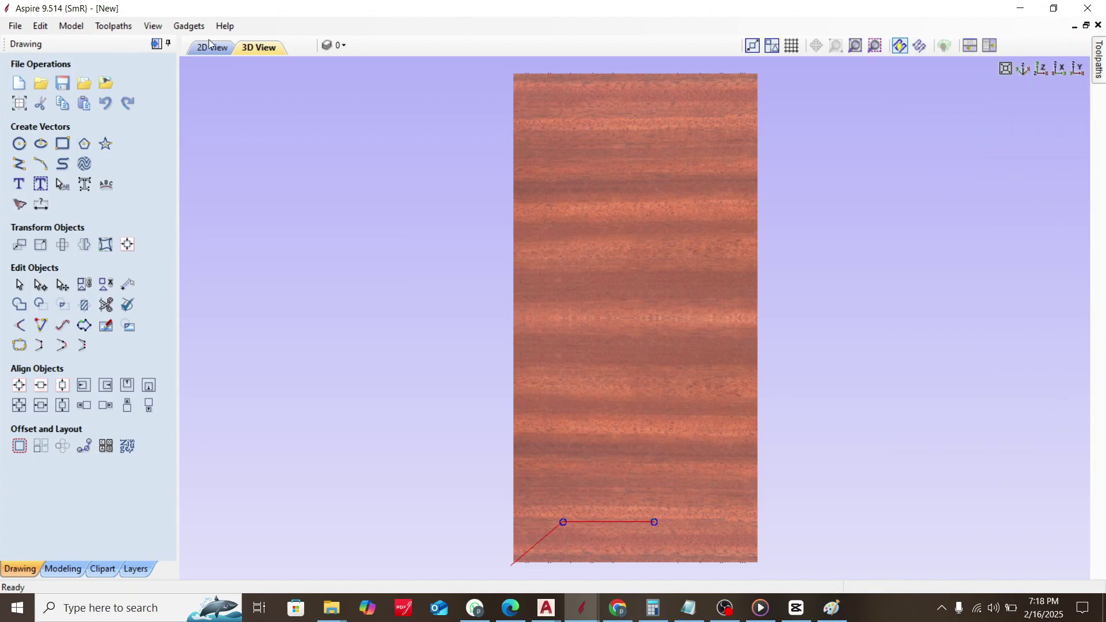
# Select both spiral curves in the 2D view, leaving the small centre circles out of the selection
pyautogui.click(209, 45)
pyautogui.scroll(4, 546, 540)
pyautogui.scroll(-1, 546, 540)
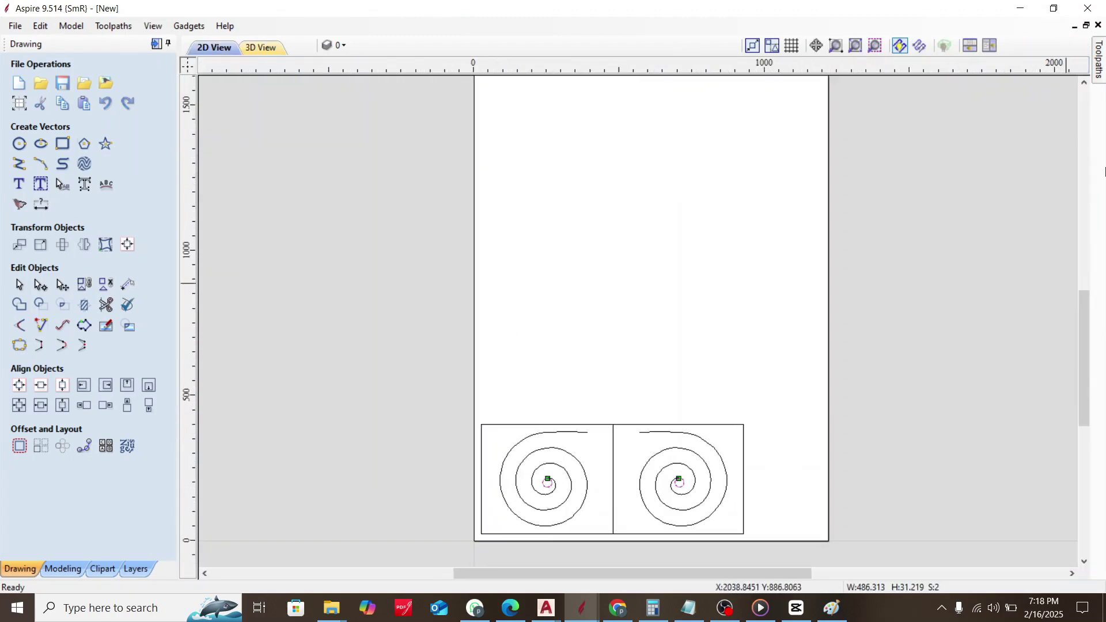
pyautogui.click(1098, 83)
pyautogui.click(552, 451)
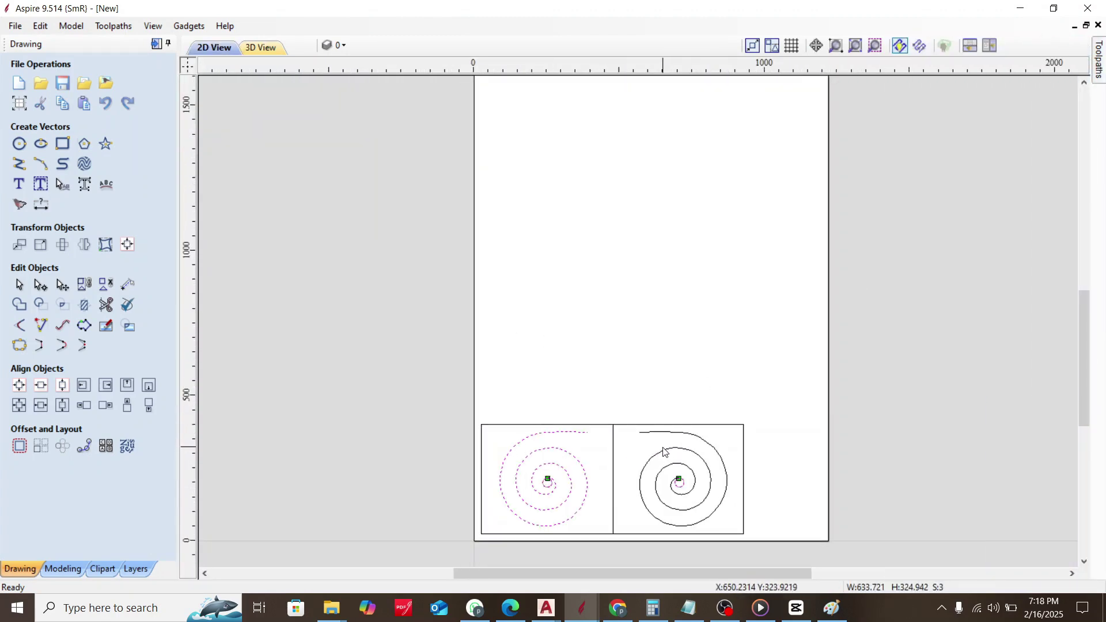
pyautogui.keyDown('shift'); pyautogui.click(671, 470); pyautogui.keyUp('shift')
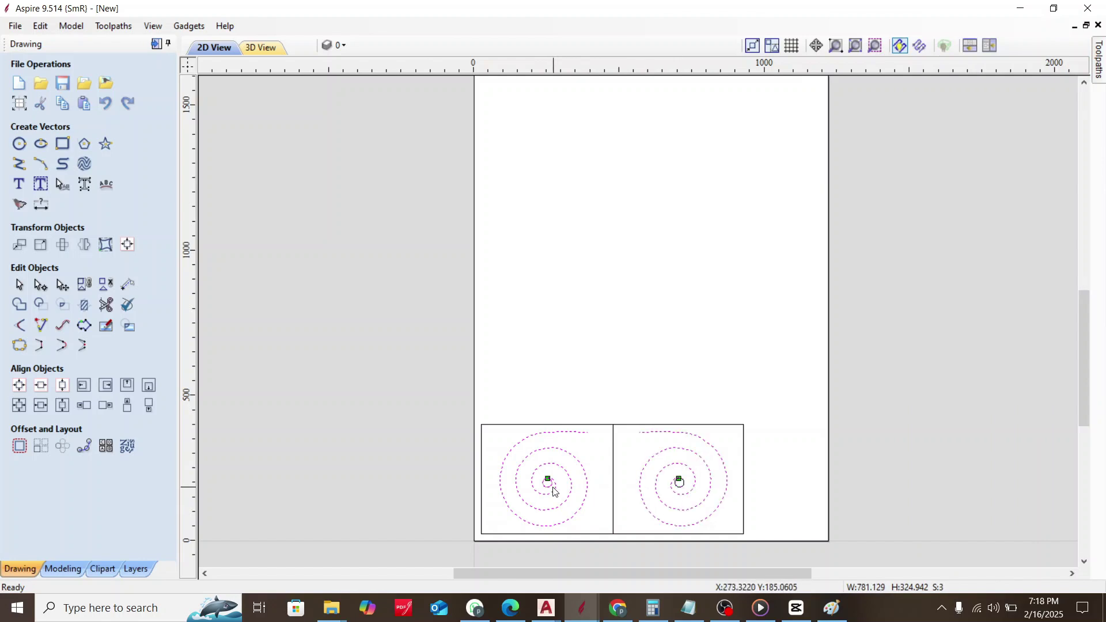
# Calculate a second 2D profile toolpath on the two spirals with the same Ball Nose 12.7mm Dia tool and 6 mm cut depth
pyautogui.click(1103, 77)
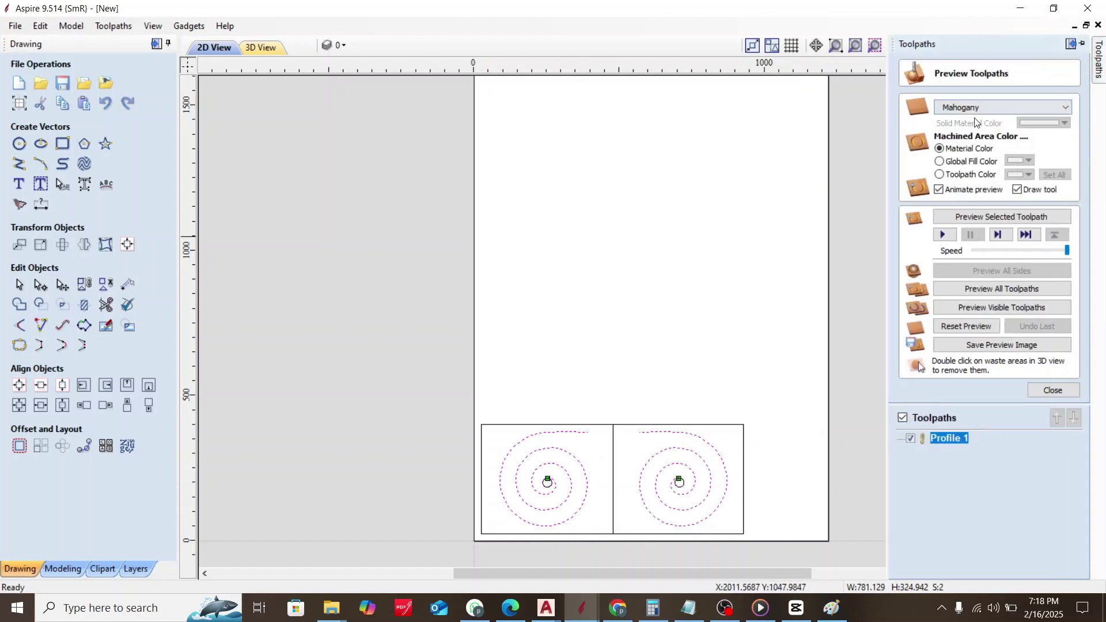
pyautogui.click(1052, 391)
pyautogui.click(938, 153)
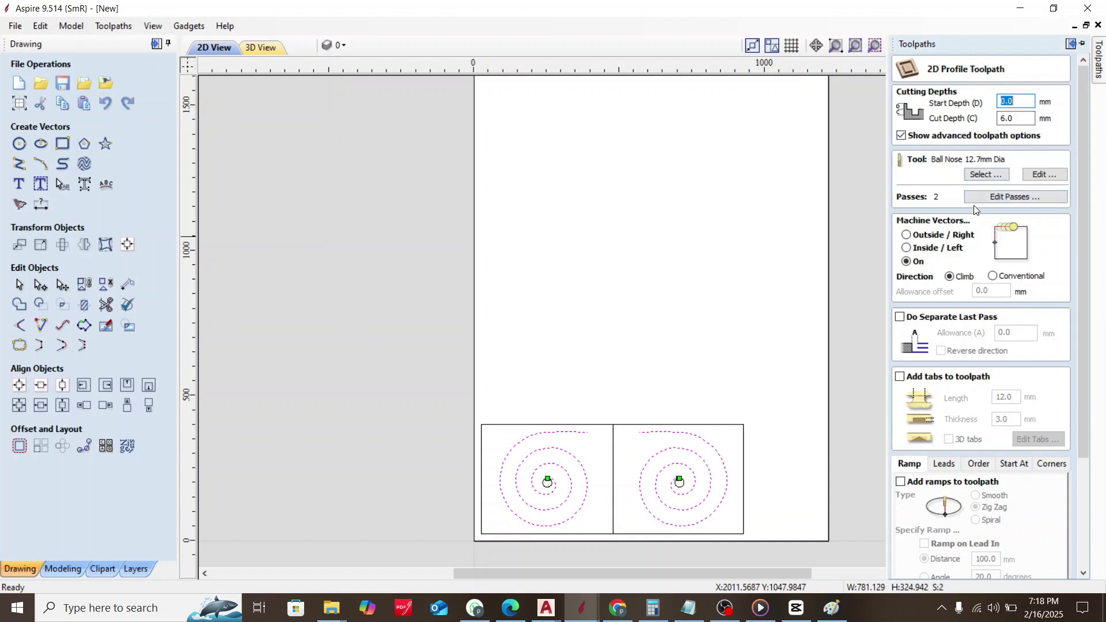
pyautogui.moveTo(1083, 300); pyautogui.dragTo(1081, 444)
pyautogui.click(928, 569)
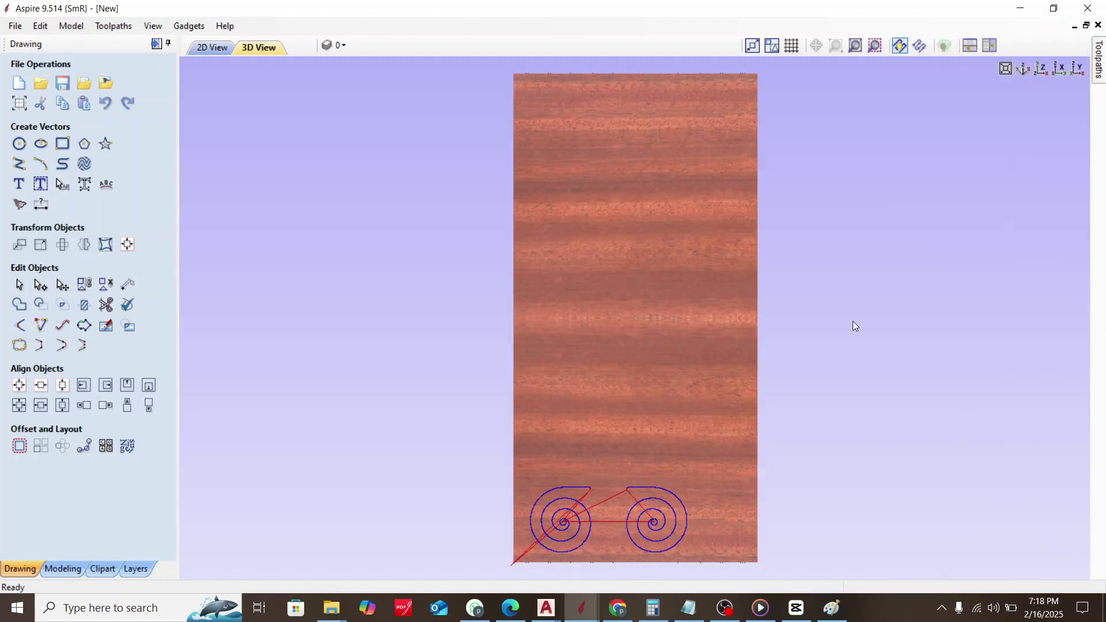
# Hide the two existing toolpaths and select the rectangular outlines of both spiral panels in the 2D view
pyautogui.click(212, 51)
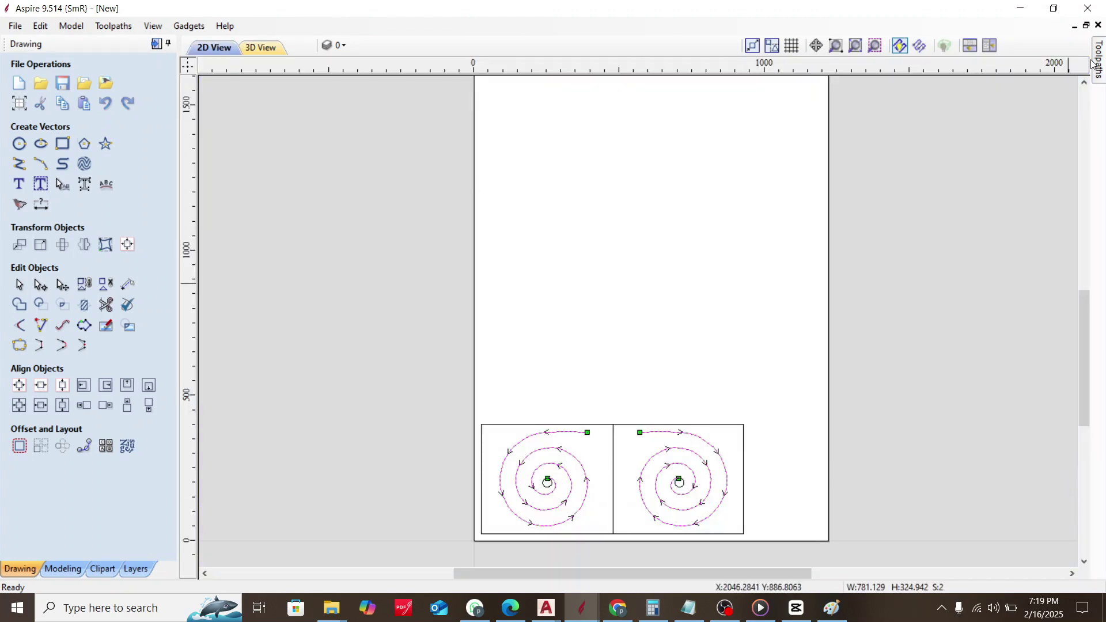
pyautogui.moveTo(1094, 63)
pyautogui.click(911, 441)
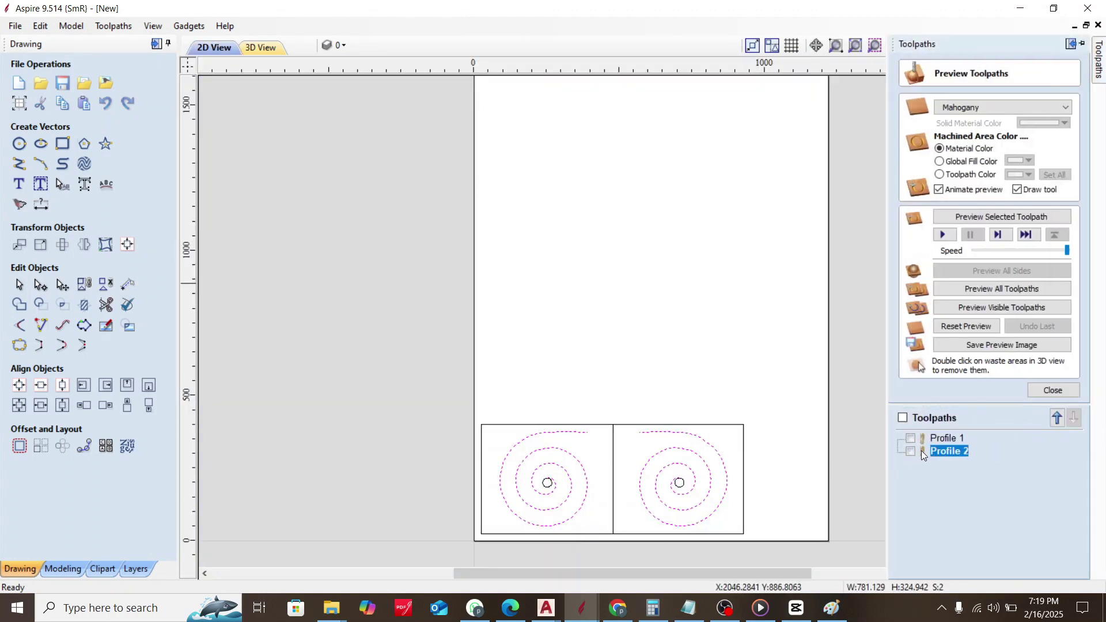
pyautogui.click(621, 427)
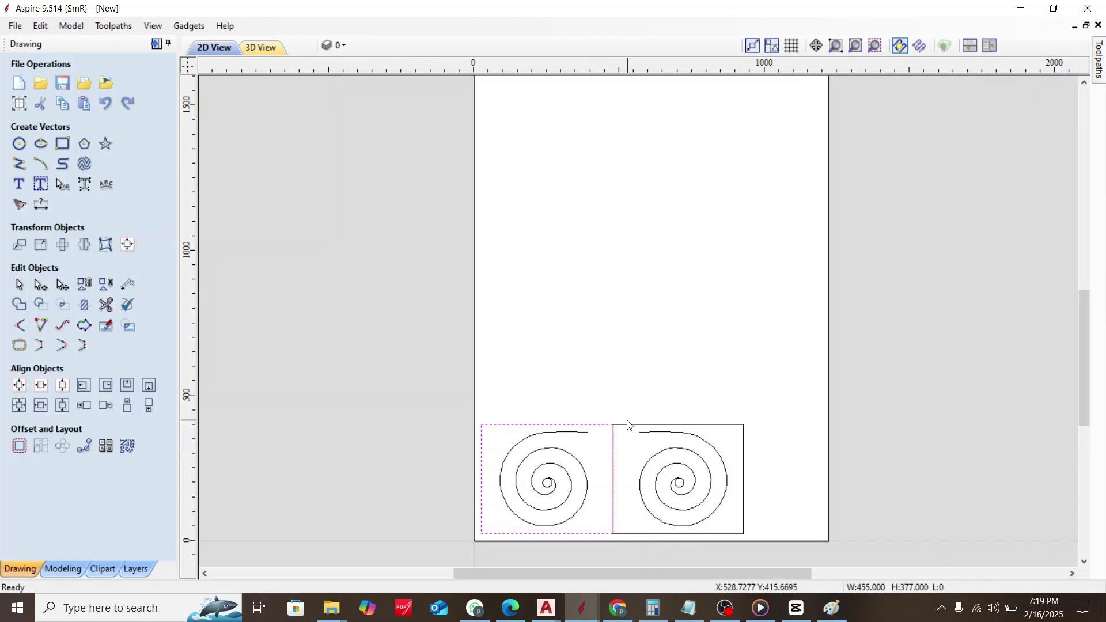
pyautogui.keyDown('shift'); pyautogui.click(630, 425); pyautogui.keyUp('shift')
# Calculate a 2D profile toolpath on the panel outlines with a 21 mm cut depth, accepting the cut through the material
pyautogui.moveTo(1098, 62)
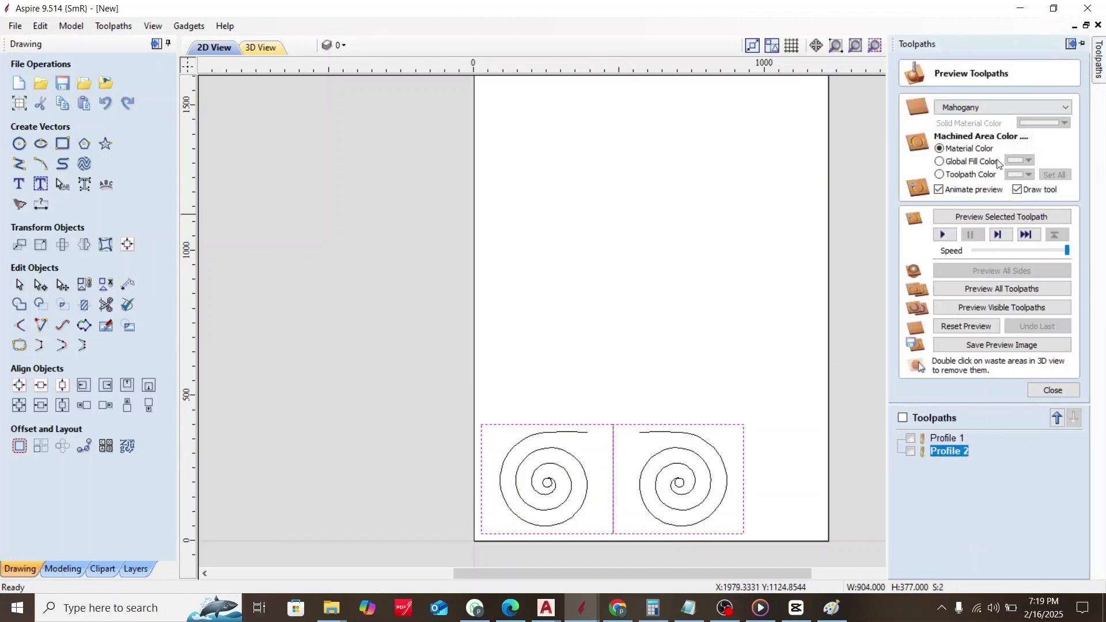
pyautogui.click(1054, 391)
pyautogui.click(912, 149)
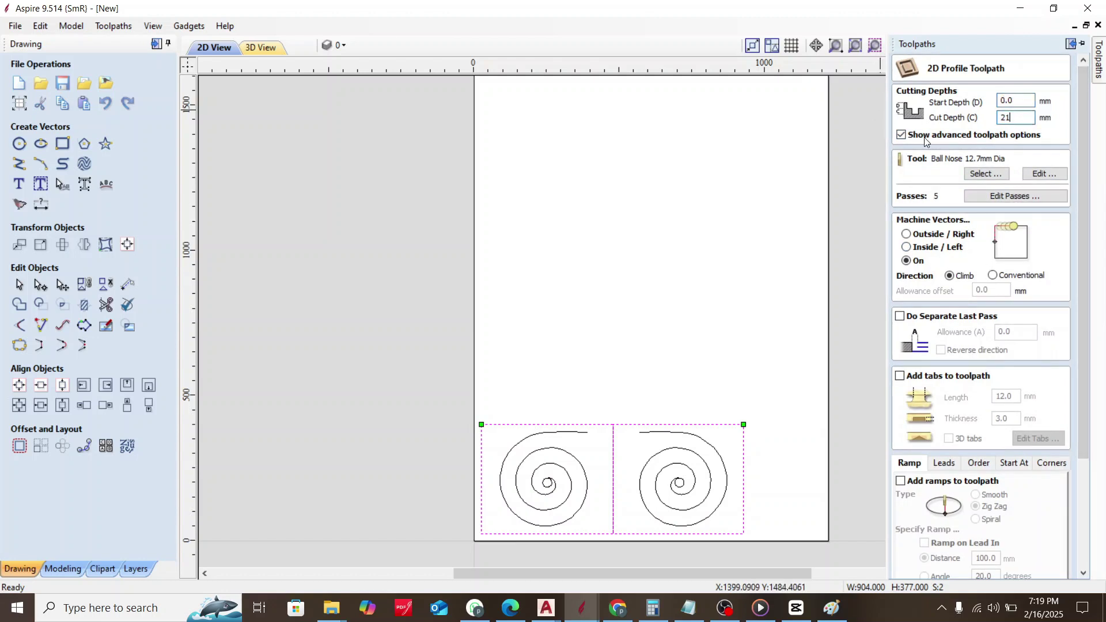
pyautogui.scroll(-5, 1084, 260)
pyautogui.click(917, 570)
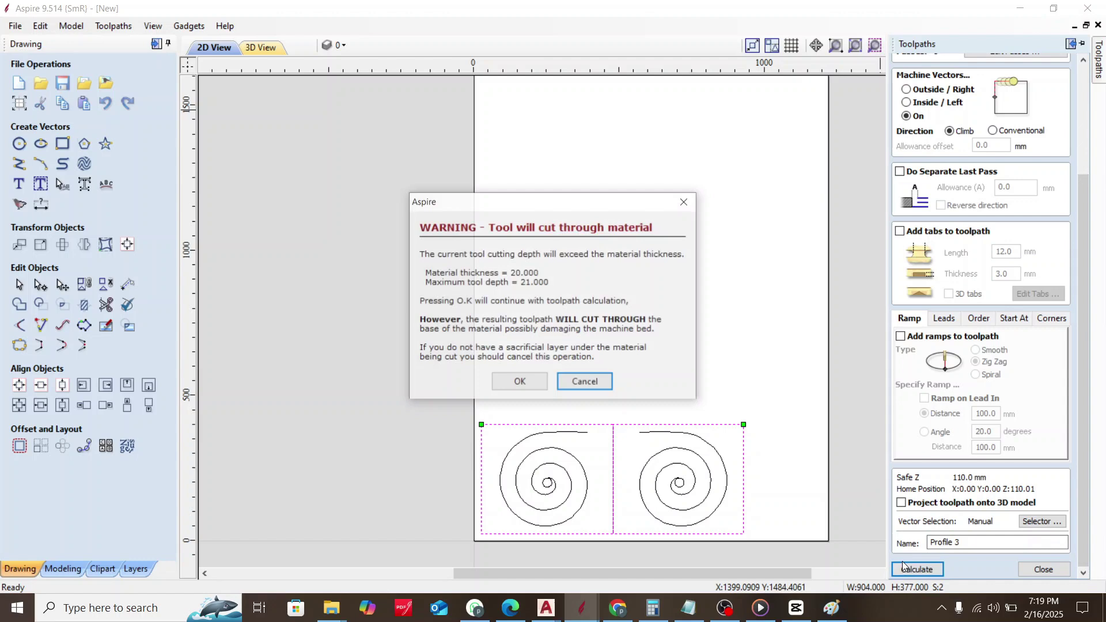
pyautogui.click(540, 392)
# Hide the panel-outline toolpath and simulate the Profile 1 centre-circle cuts in the 3D view
pyautogui.click(214, 48)
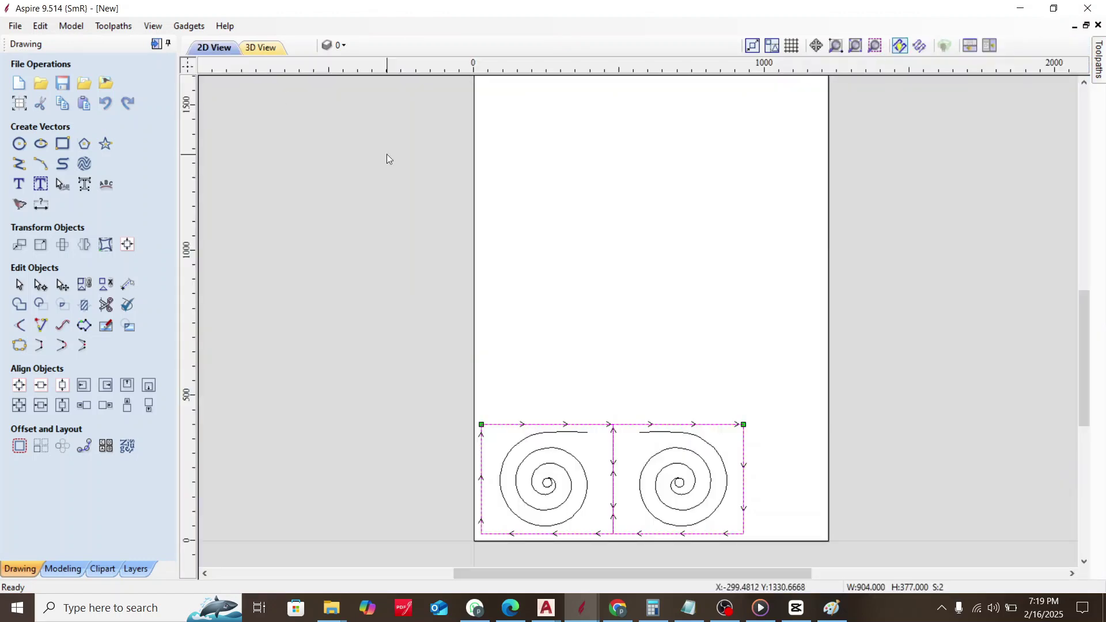
pyautogui.scroll(3, 613, 507)
pyautogui.moveTo(1101, 55)
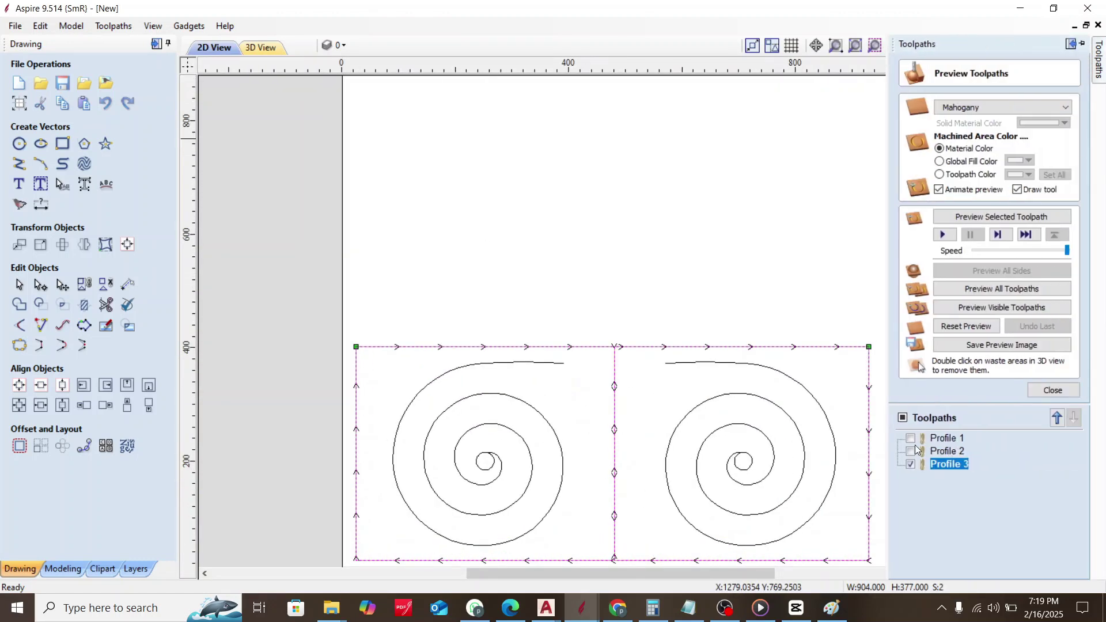
pyautogui.click(912, 464)
pyautogui.click(948, 438)
pyautogui.click(943, 235)
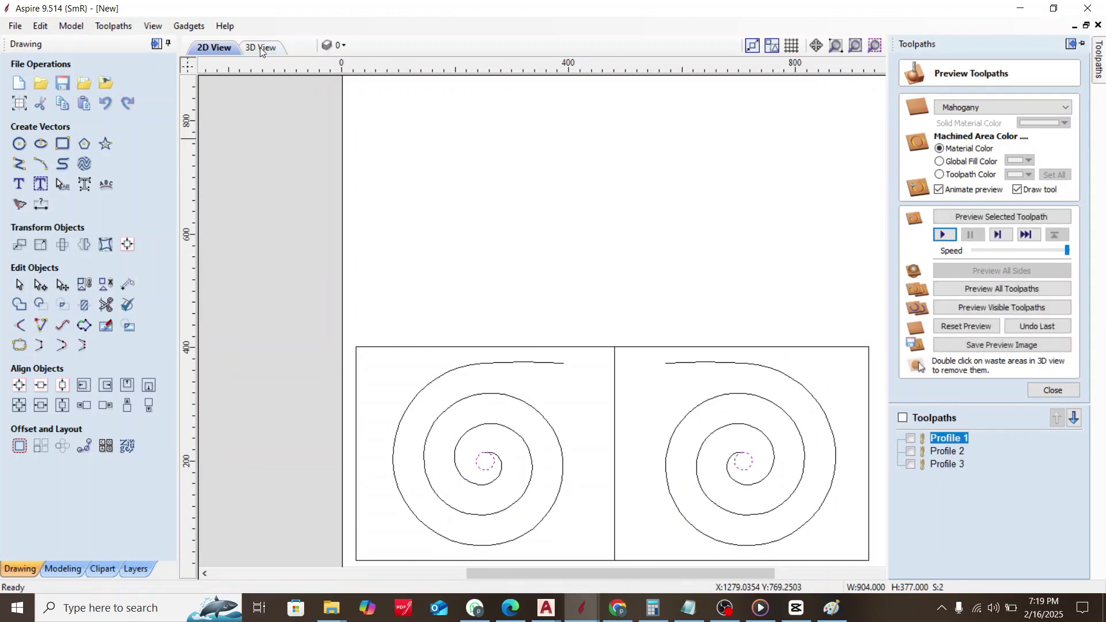
pyautogui.scroll(5, 663, 548)
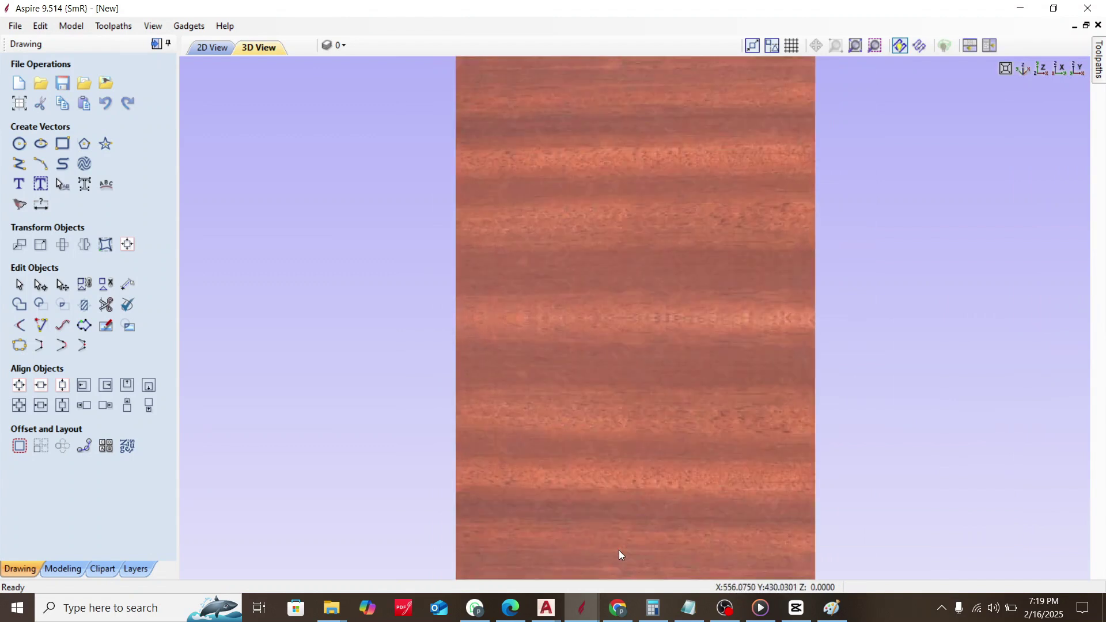
pyautogui.scroll(-2, 662, 270)
# Simulate the Profile 2 spiral grooves and the Profile 3 panel cutout on the material
pyautogui.moveTo(1099, 62)
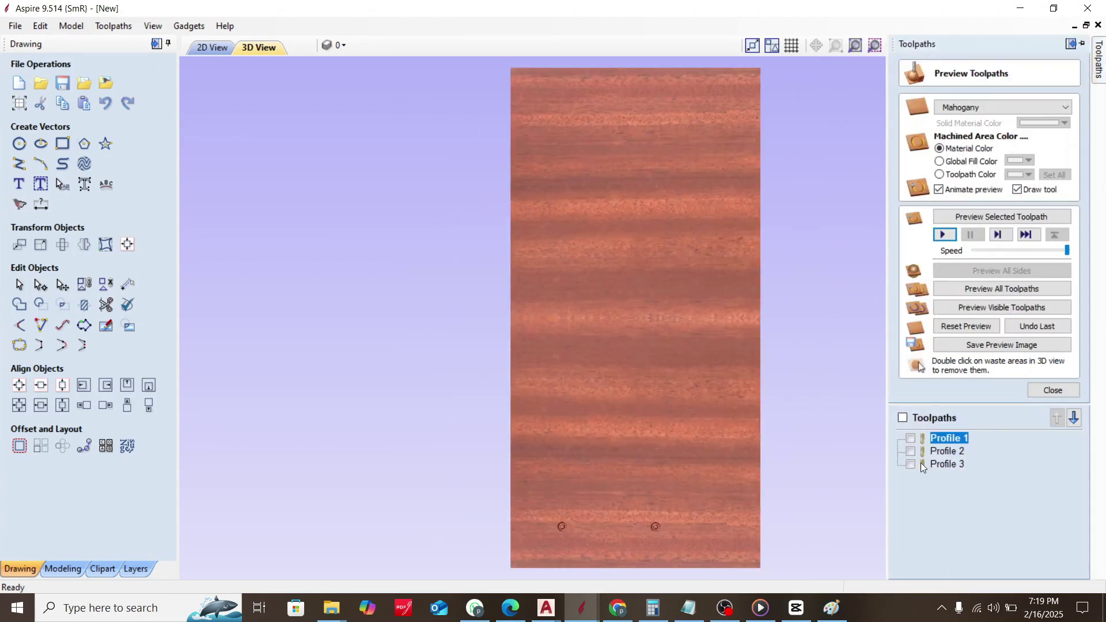
pyautogui.click(937, 452)
pyautogui.click(950, 241)
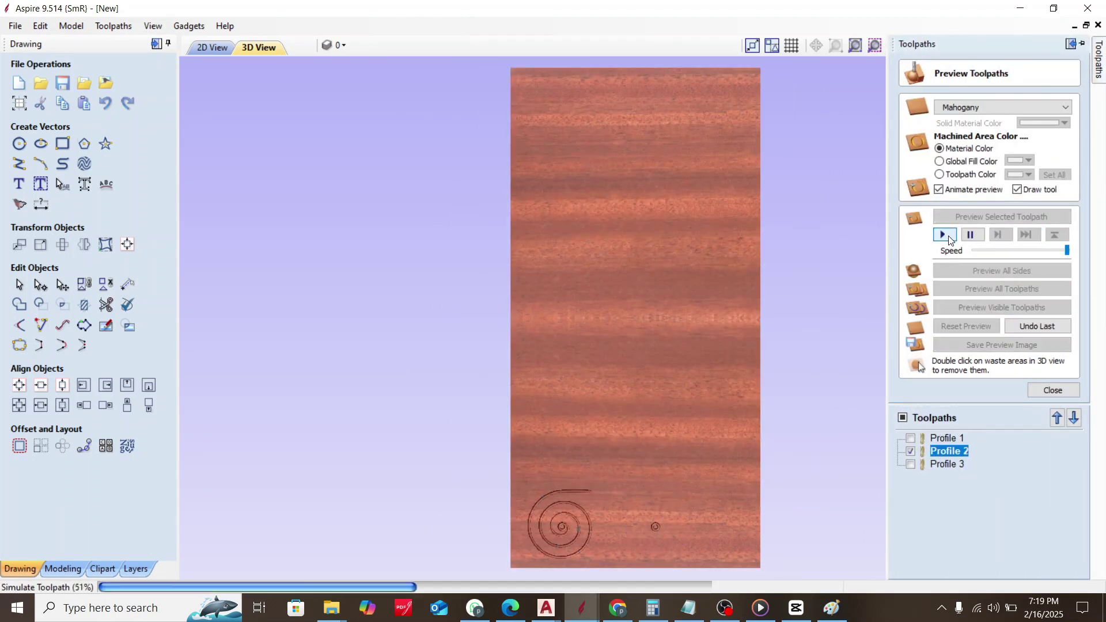
pyautogui.click(947, 464)
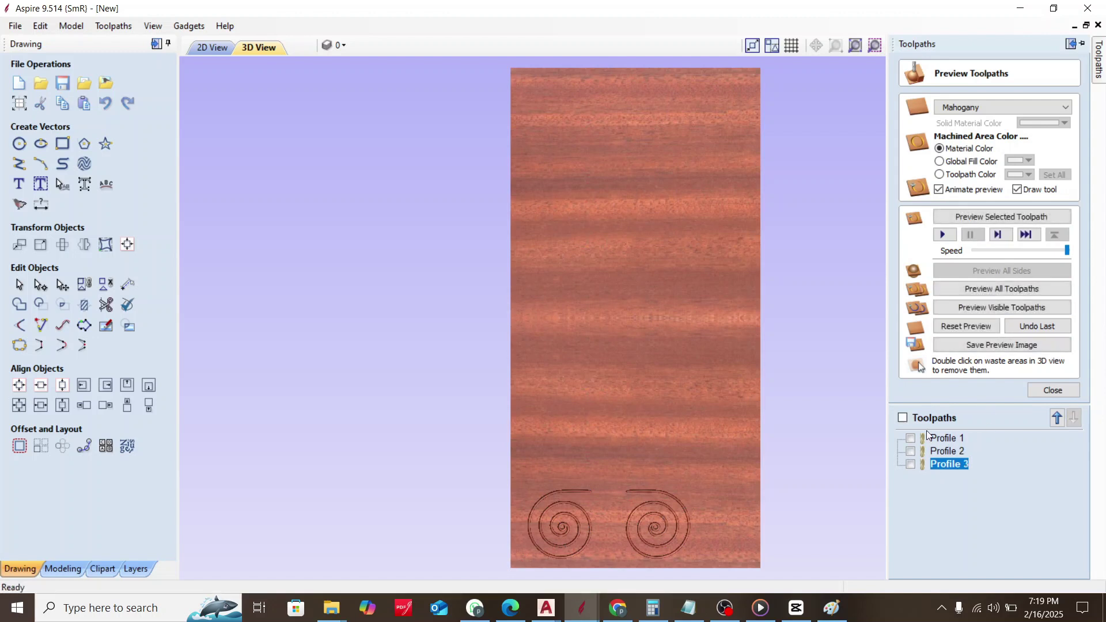
pyautogui.click(948, 241)
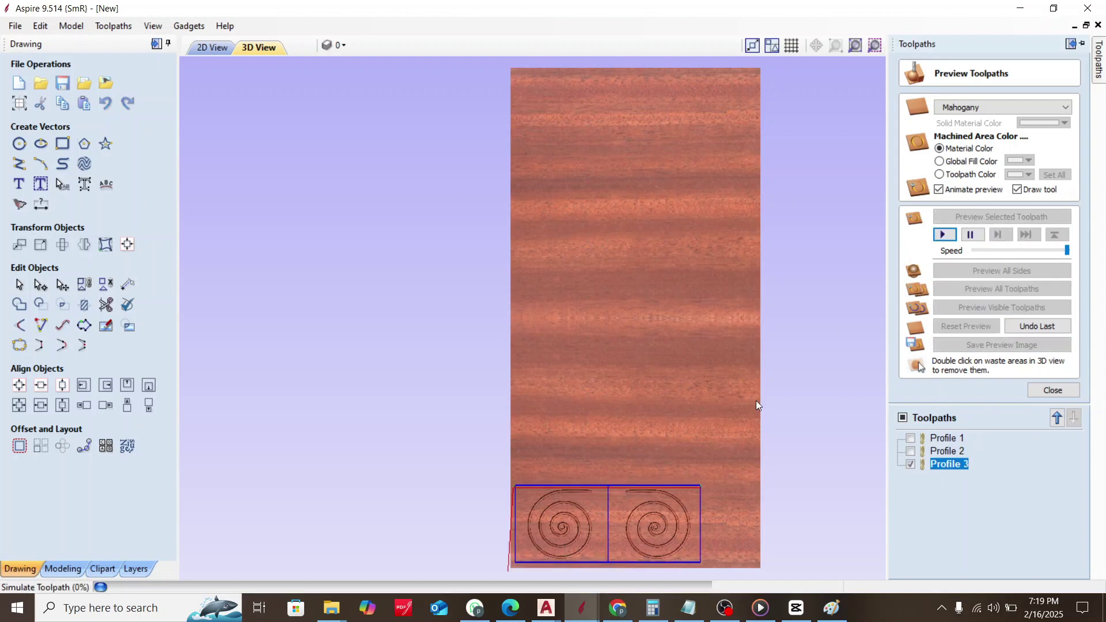
# Remove the waste material around the panels from the 3D preview and inspect the two carved panels up close
pyautogui.doubleClick(663, 435)
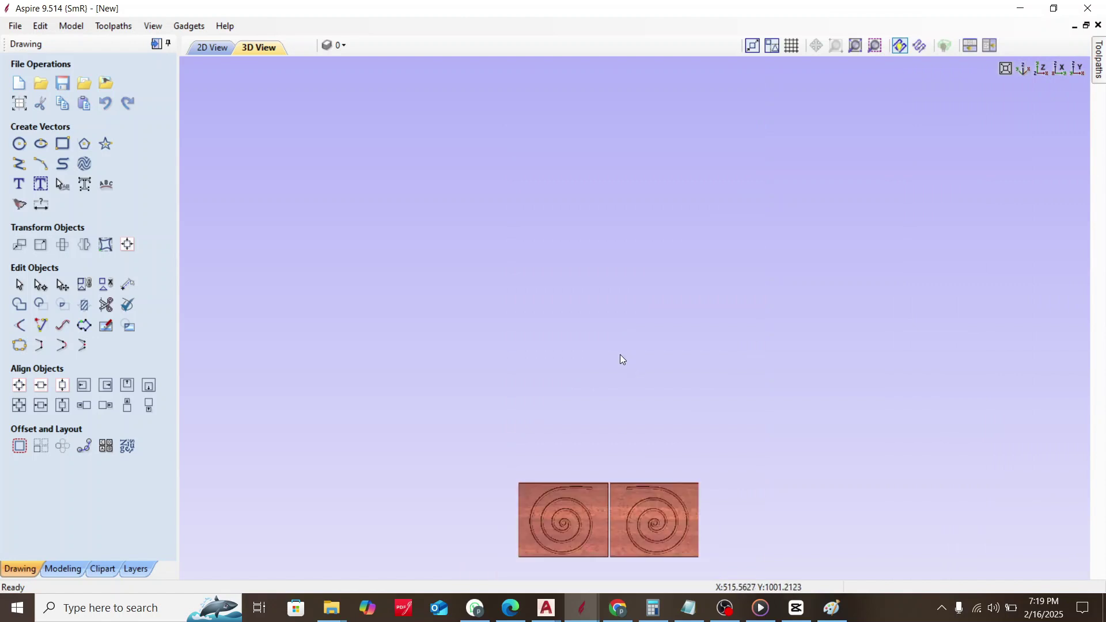
pyautogui.scroll(-2, 609, 535)
pyautogui.scroll(4, 608, 535)
pyautogui.scroll(-2, 609, 535)
pyautogui.click(855, 46)
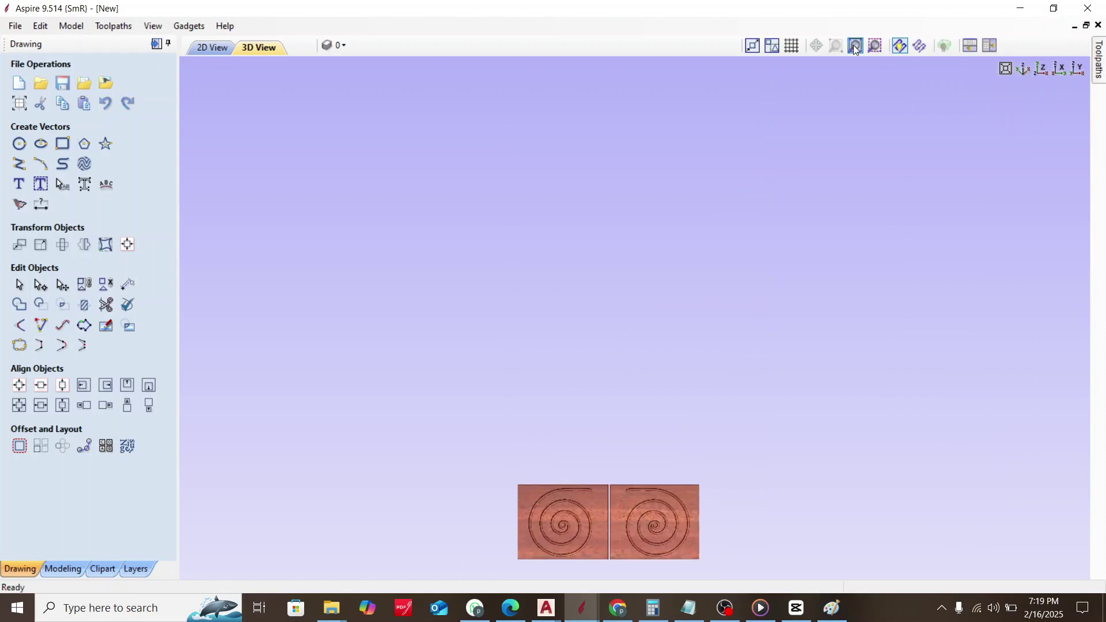
pyautogui.click(876, 45)
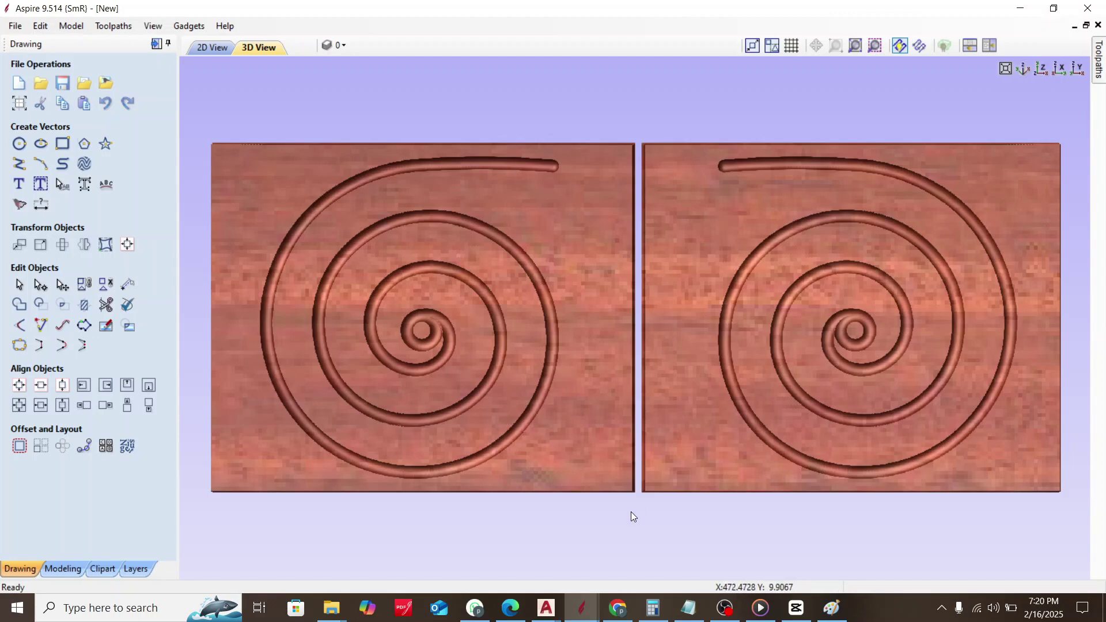
pyautogui.moveTo(631, 512); pyautogui.dragTo(632, 465)
pyautogui.click(874, 47)
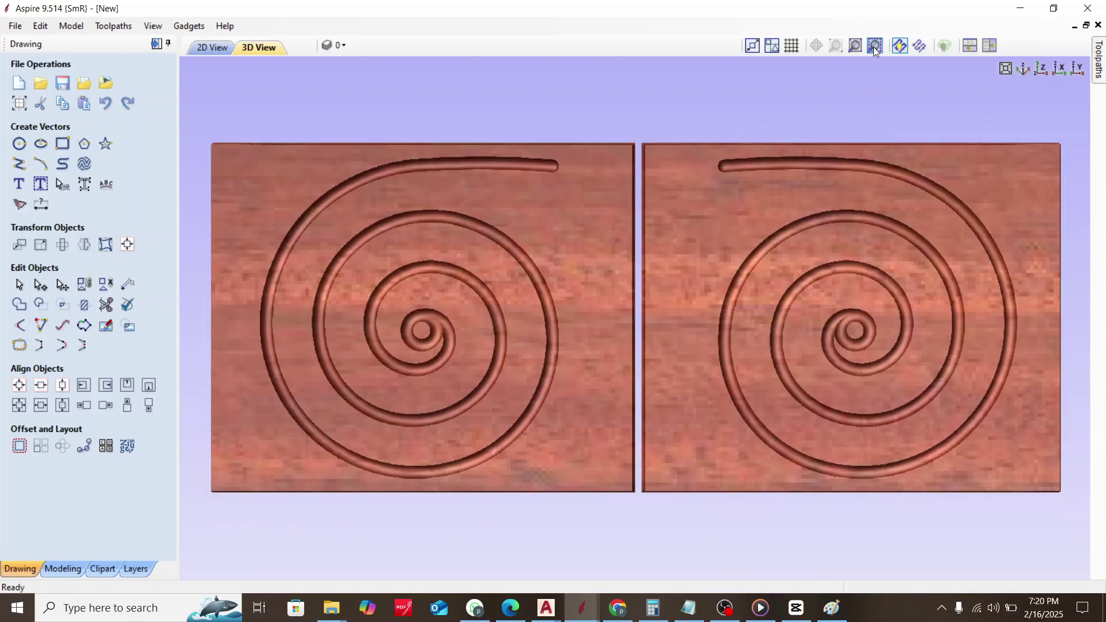